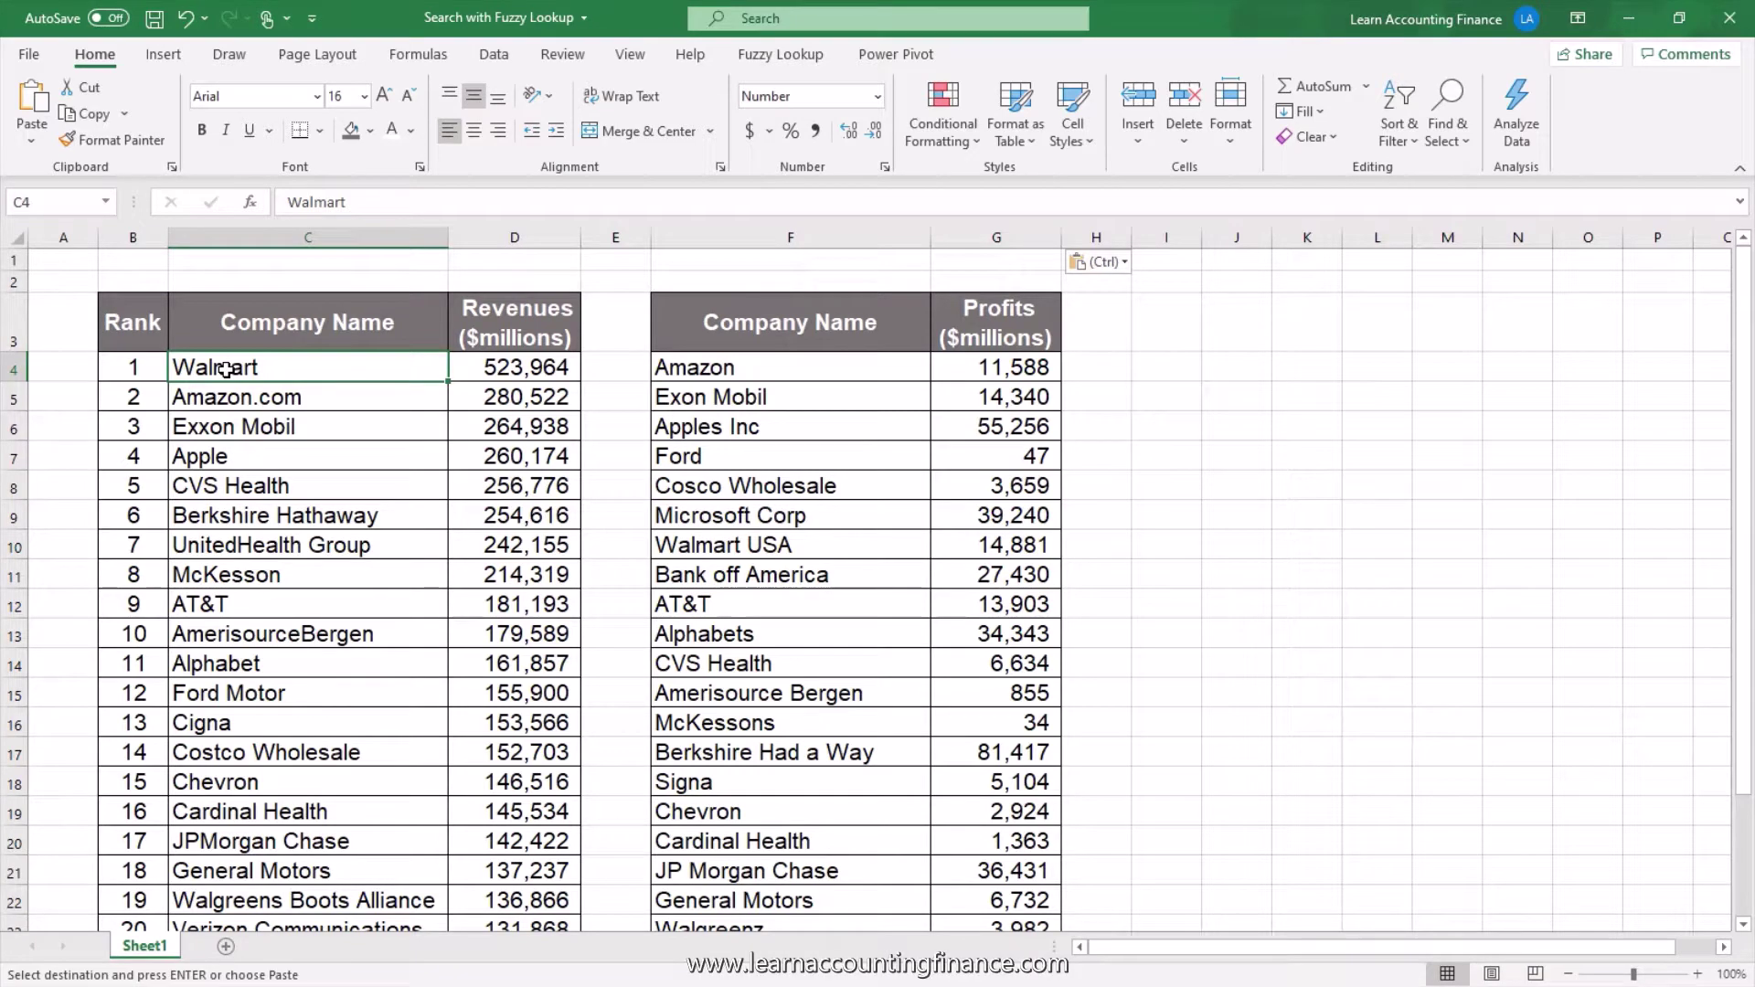
Step: Highlight the company names and columns B–C and F–G in both tables
{"action": "left_click_drag", "start_coordinate": [226, 370], "coordinate": [274, 664]}
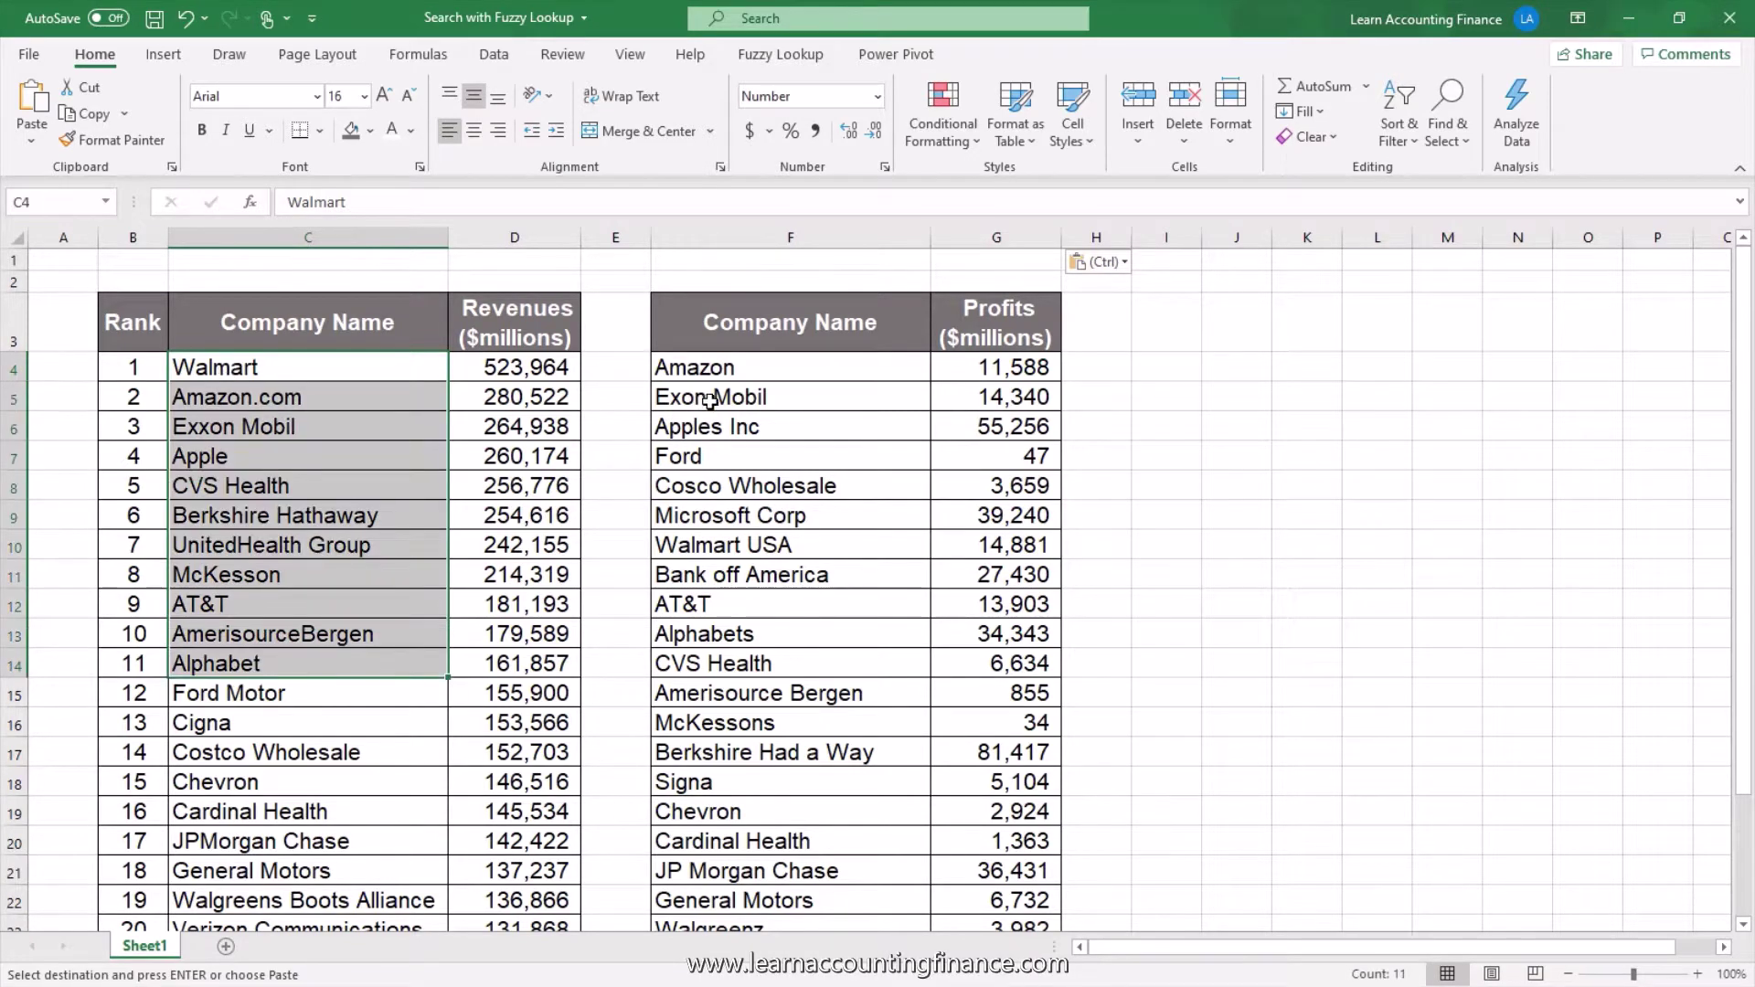
{"action": "left_click_drag", "start_coordinate": [717, 366], "coordinate": [726, 633]}
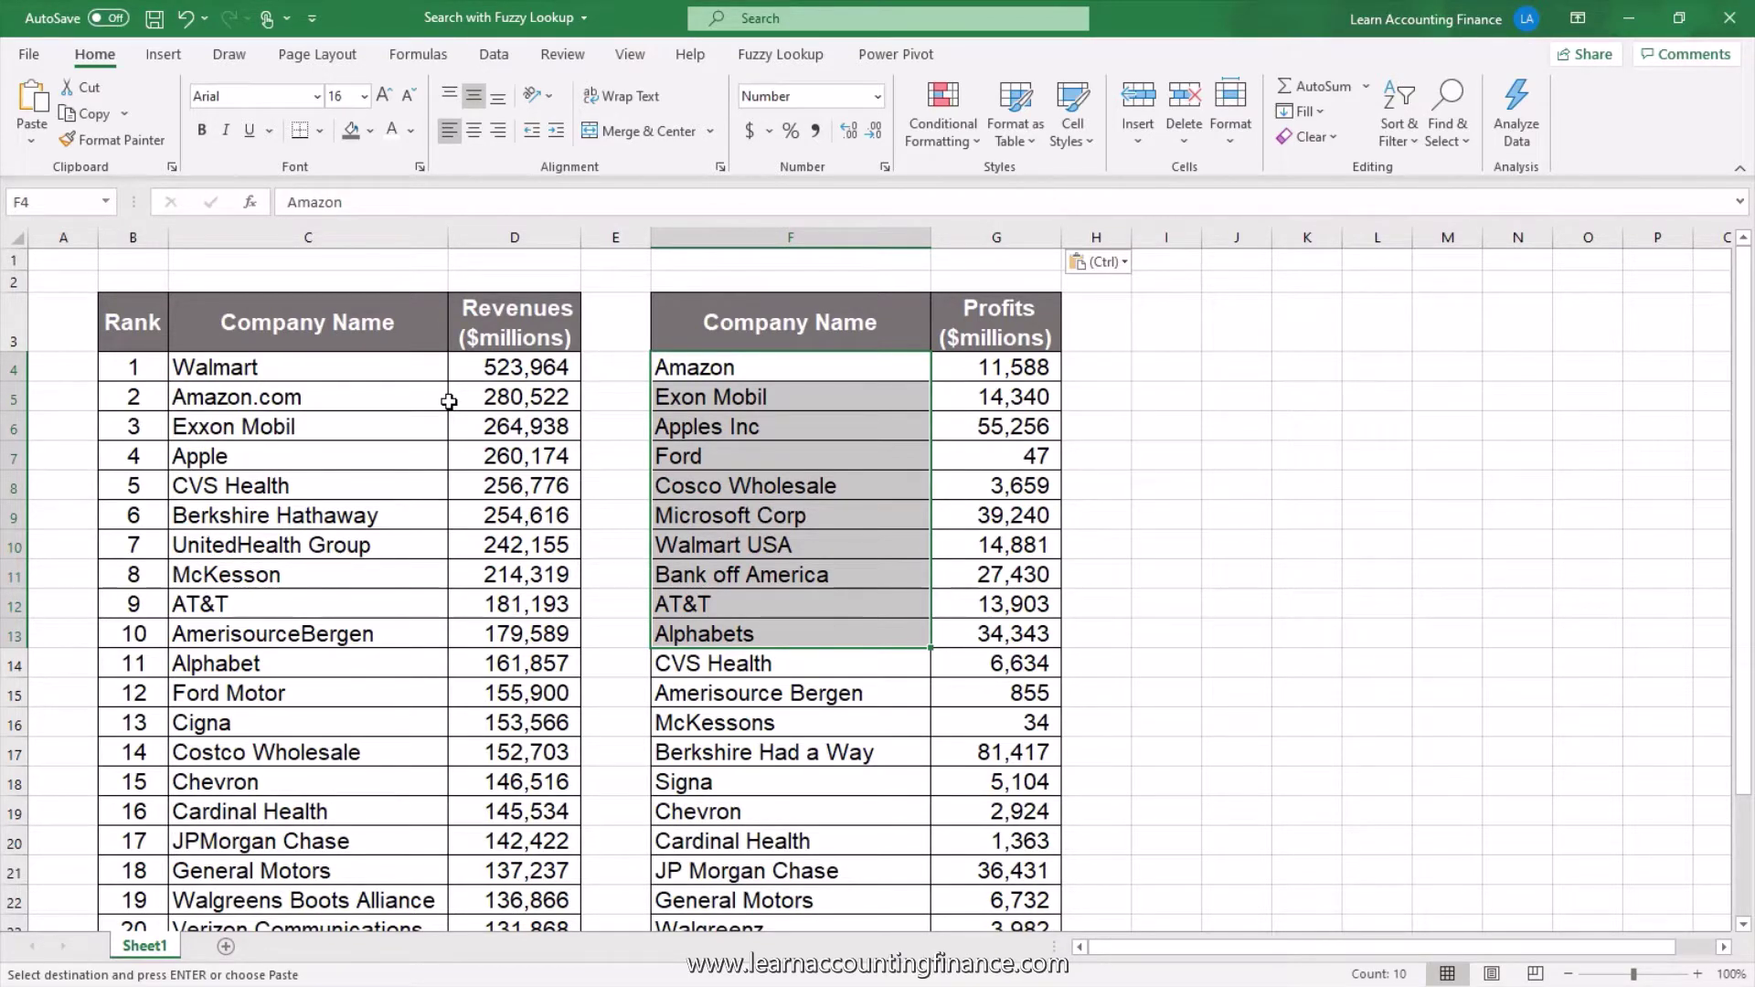
{"action": "left_click", "coordinate": [426, 369]}
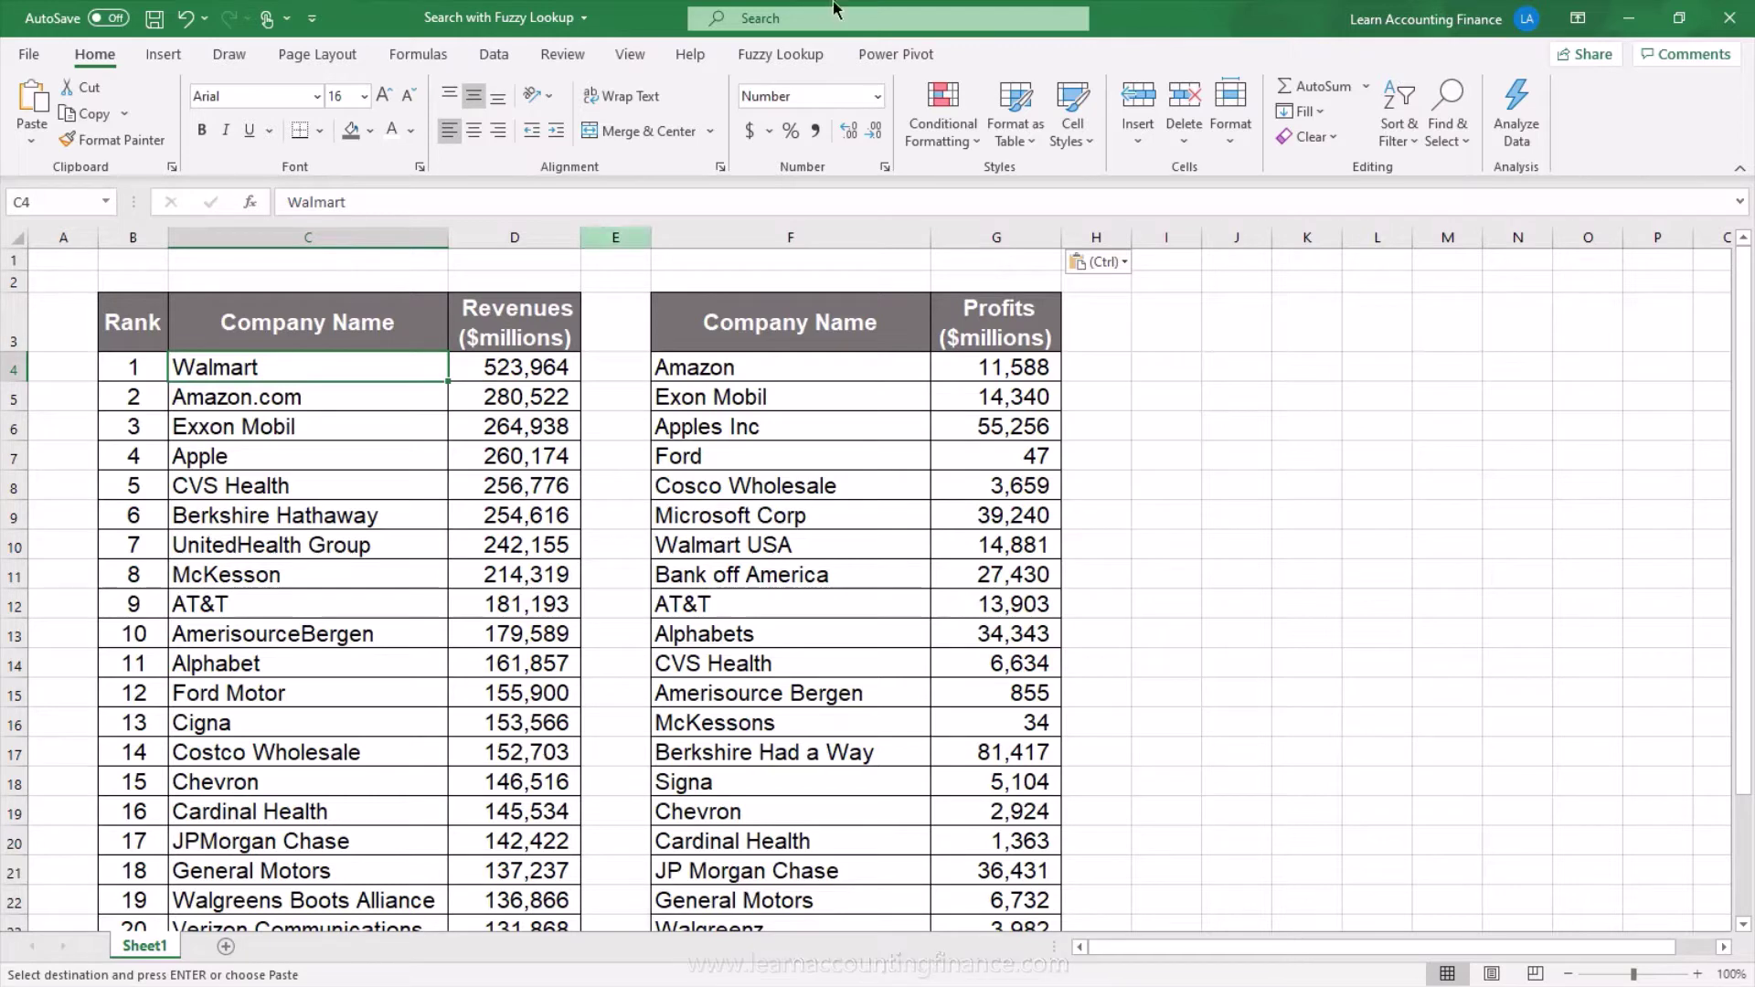
{"action": "key", "text": "Right"}
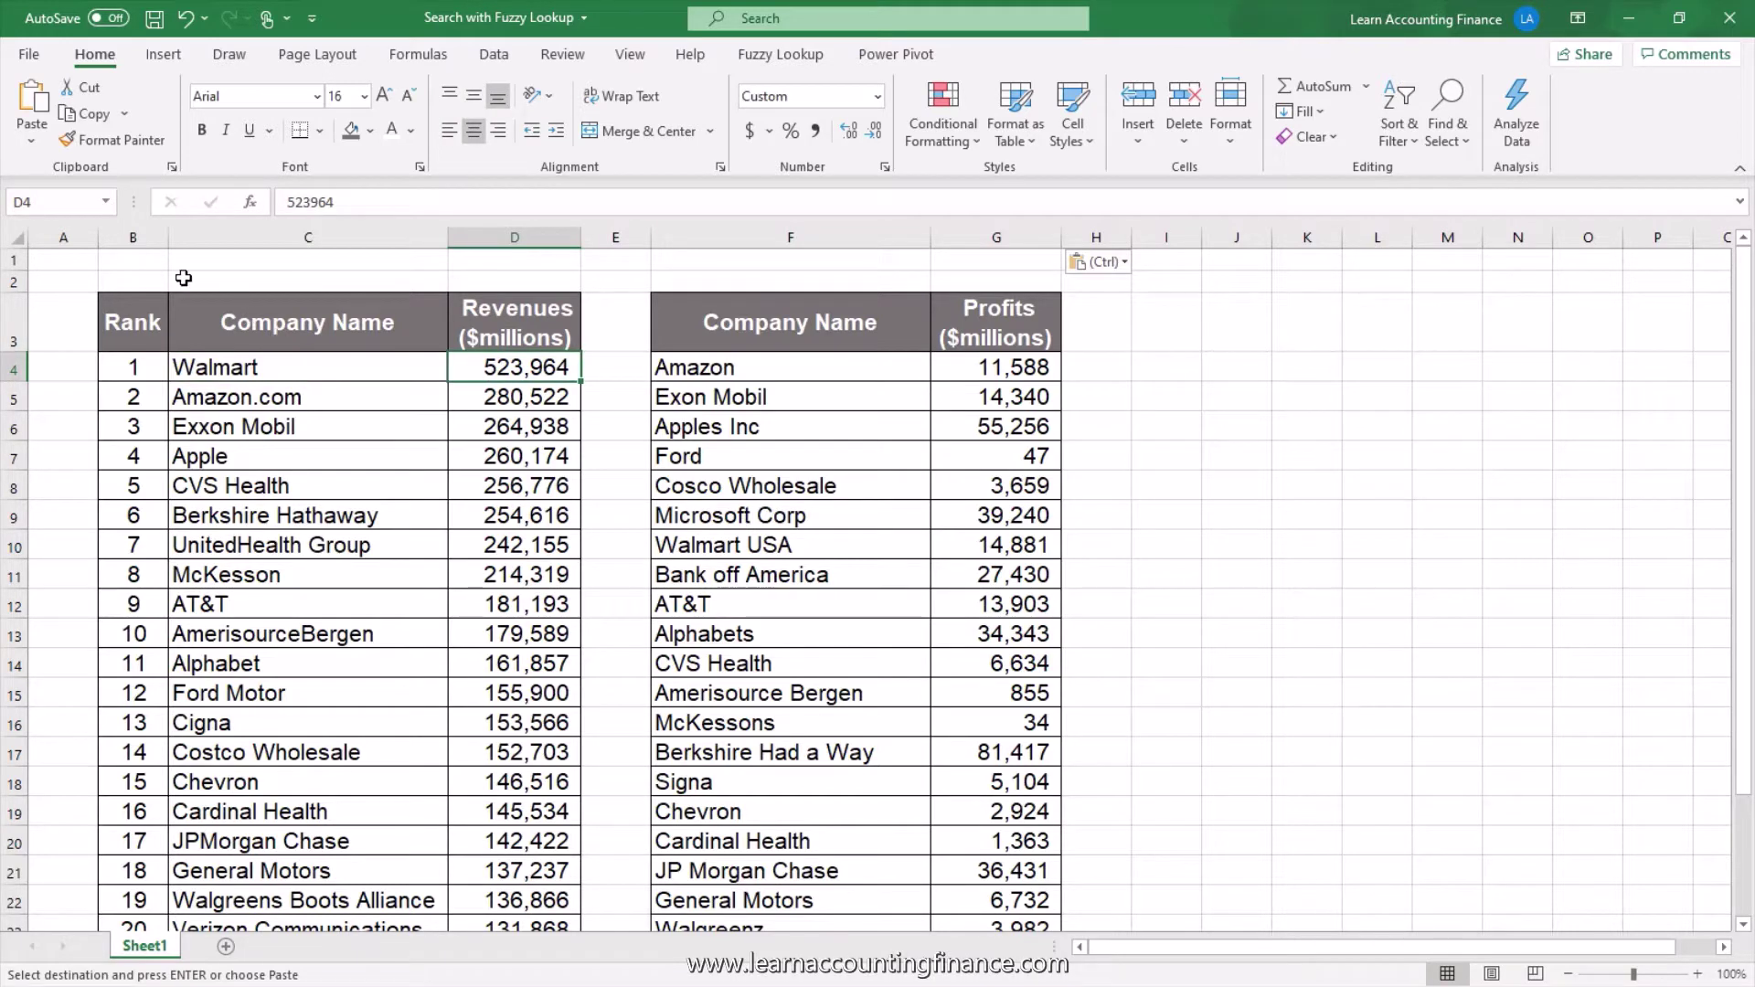
{"action": "left_click_drag", "start_coordinate": [139, 239], "coordinate": [512, 233]}
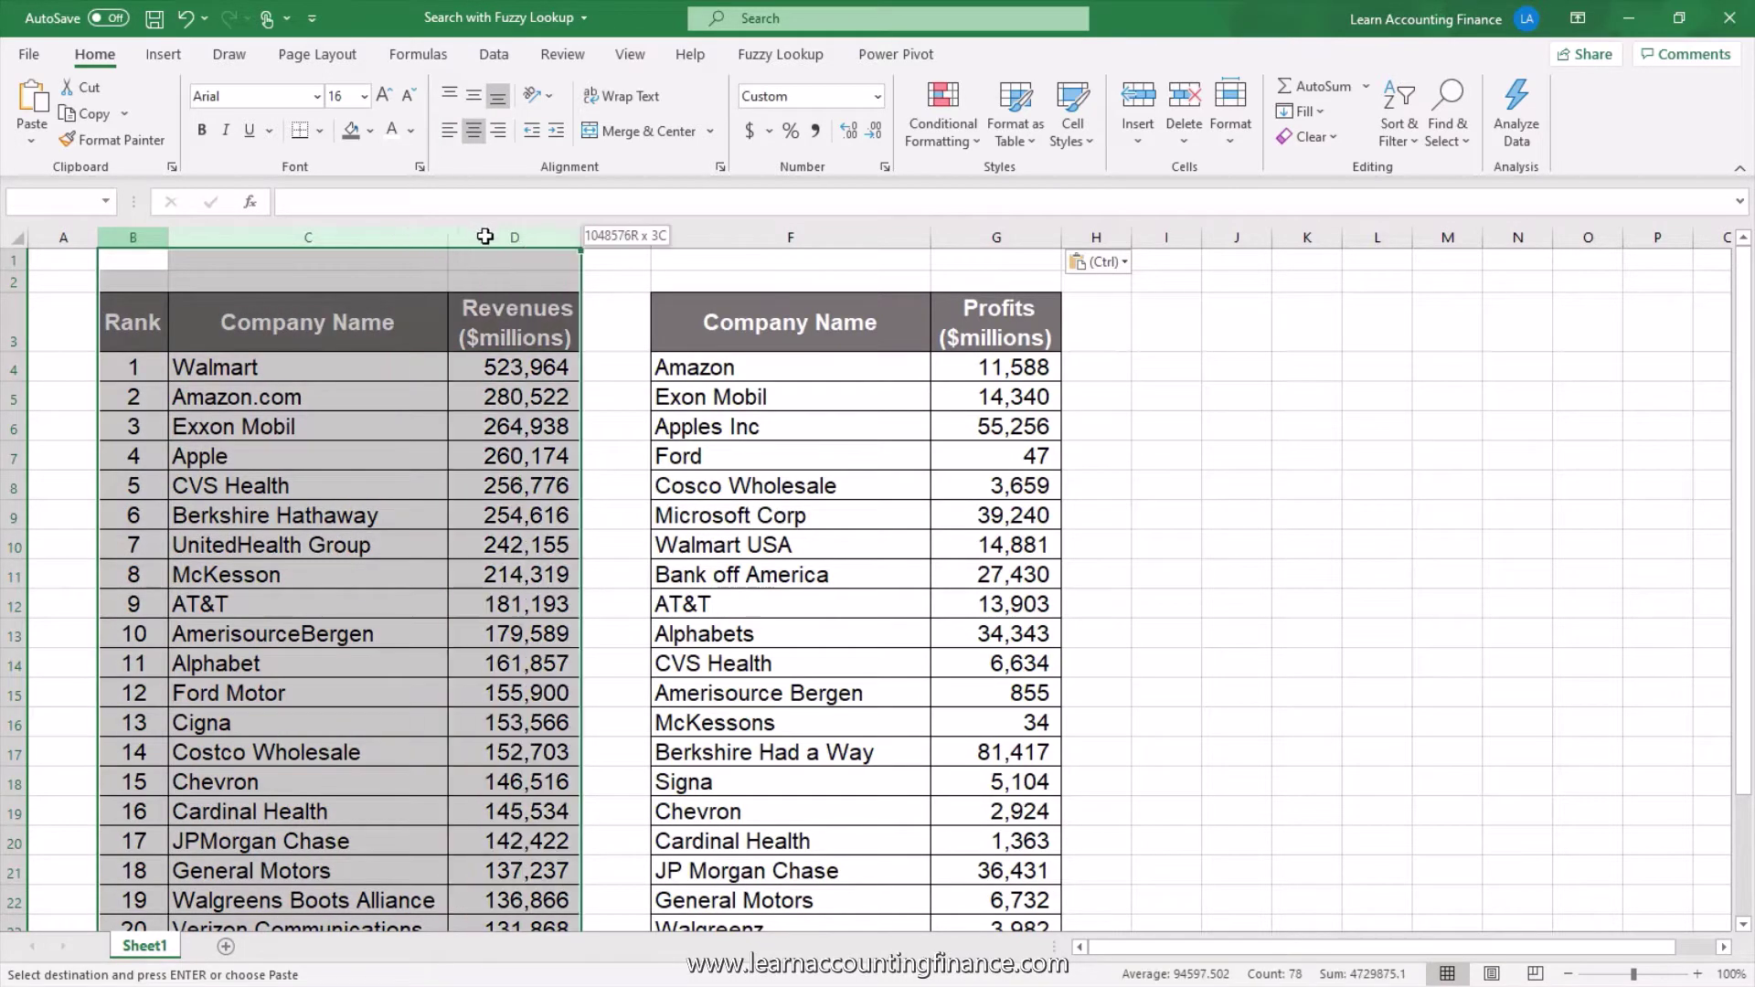
{"action": "left_click_drag", "start_coordinate": [347, 340], "coordinate": [347, 517]}
{"action": "left_click_drag", "start_coordinate": [568, 339], "coordinate": [530, 517]}
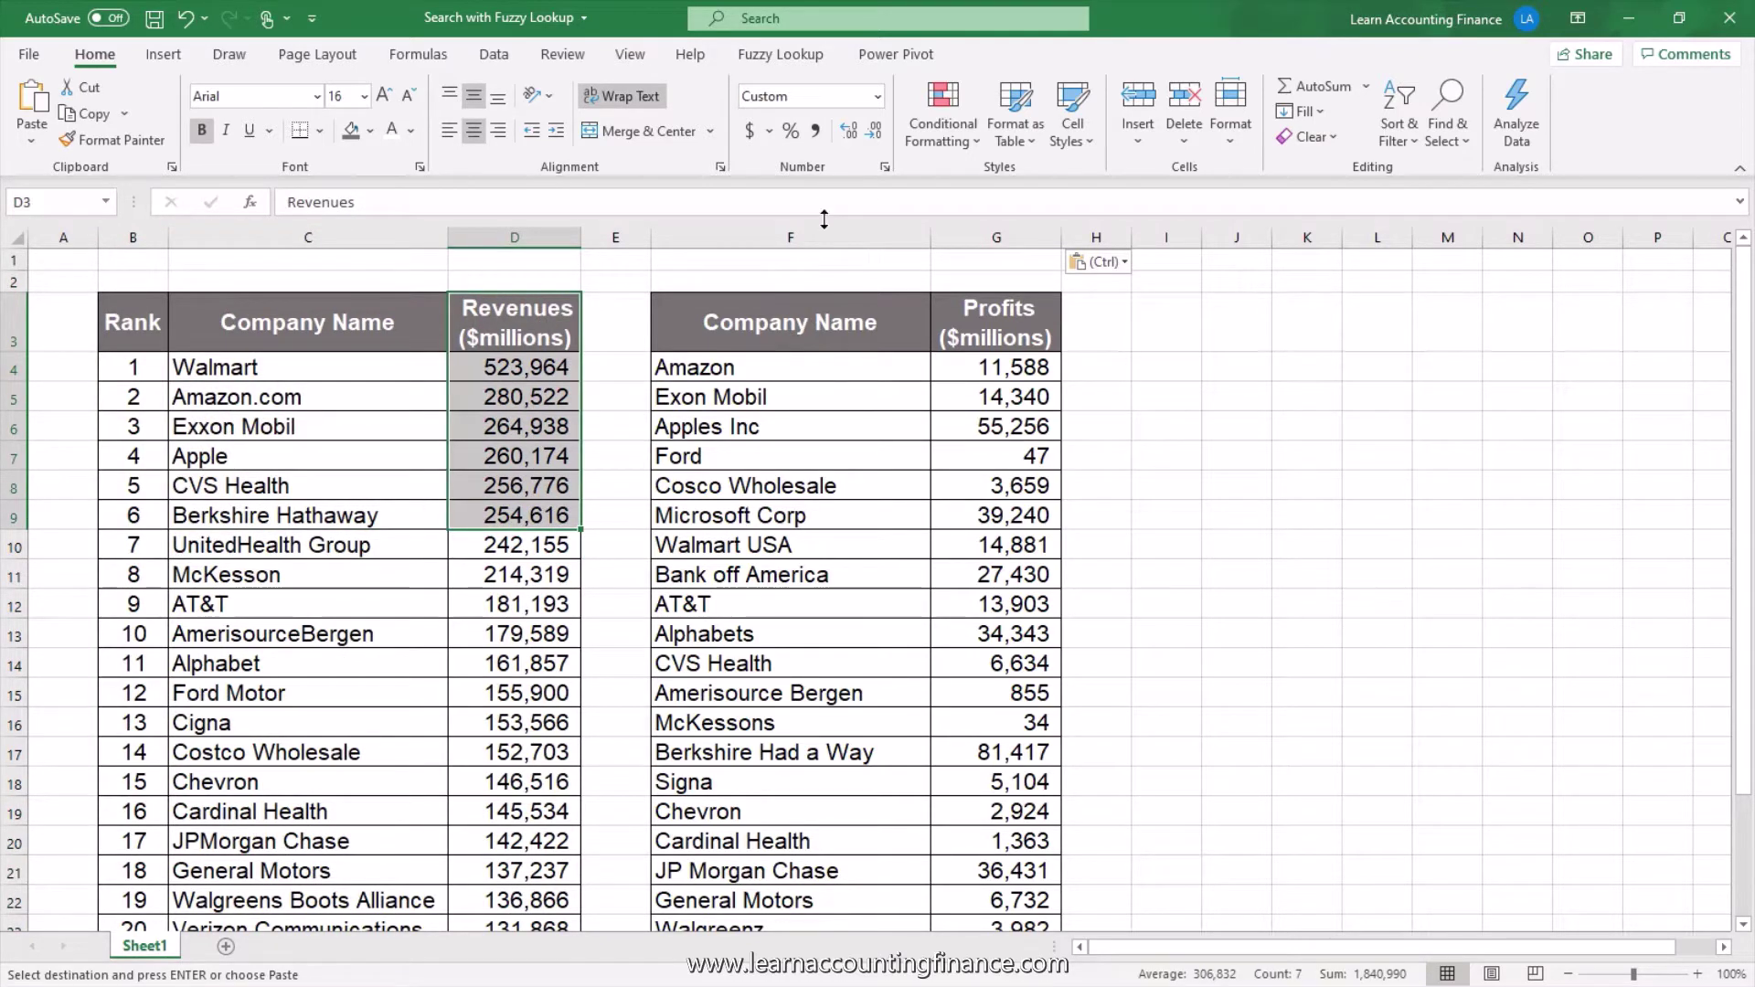
{"action": "left_click_drag", "start_coordinate": [823, 236], "coordinate": [1030, 261]}
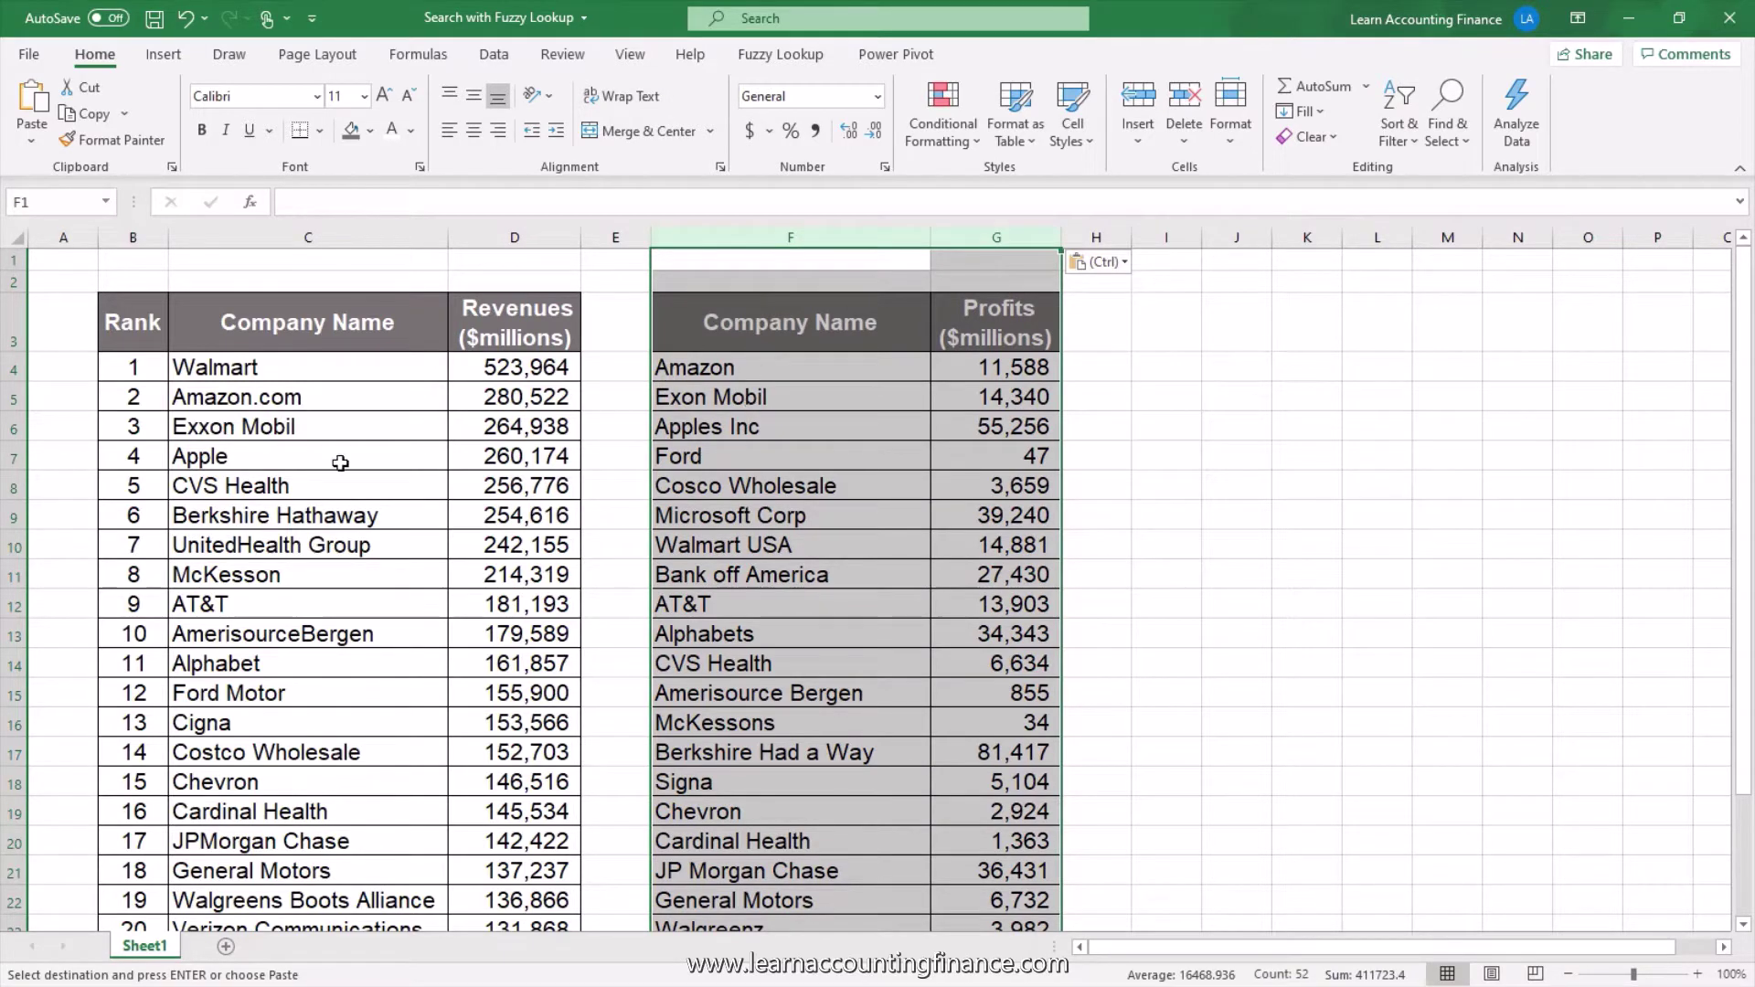
Step: Highlight the Revenues and Profits figures and the names Walmart through Walgreens Boots Alliance
{"action": "left_click", "coordinate": [308, 377]}
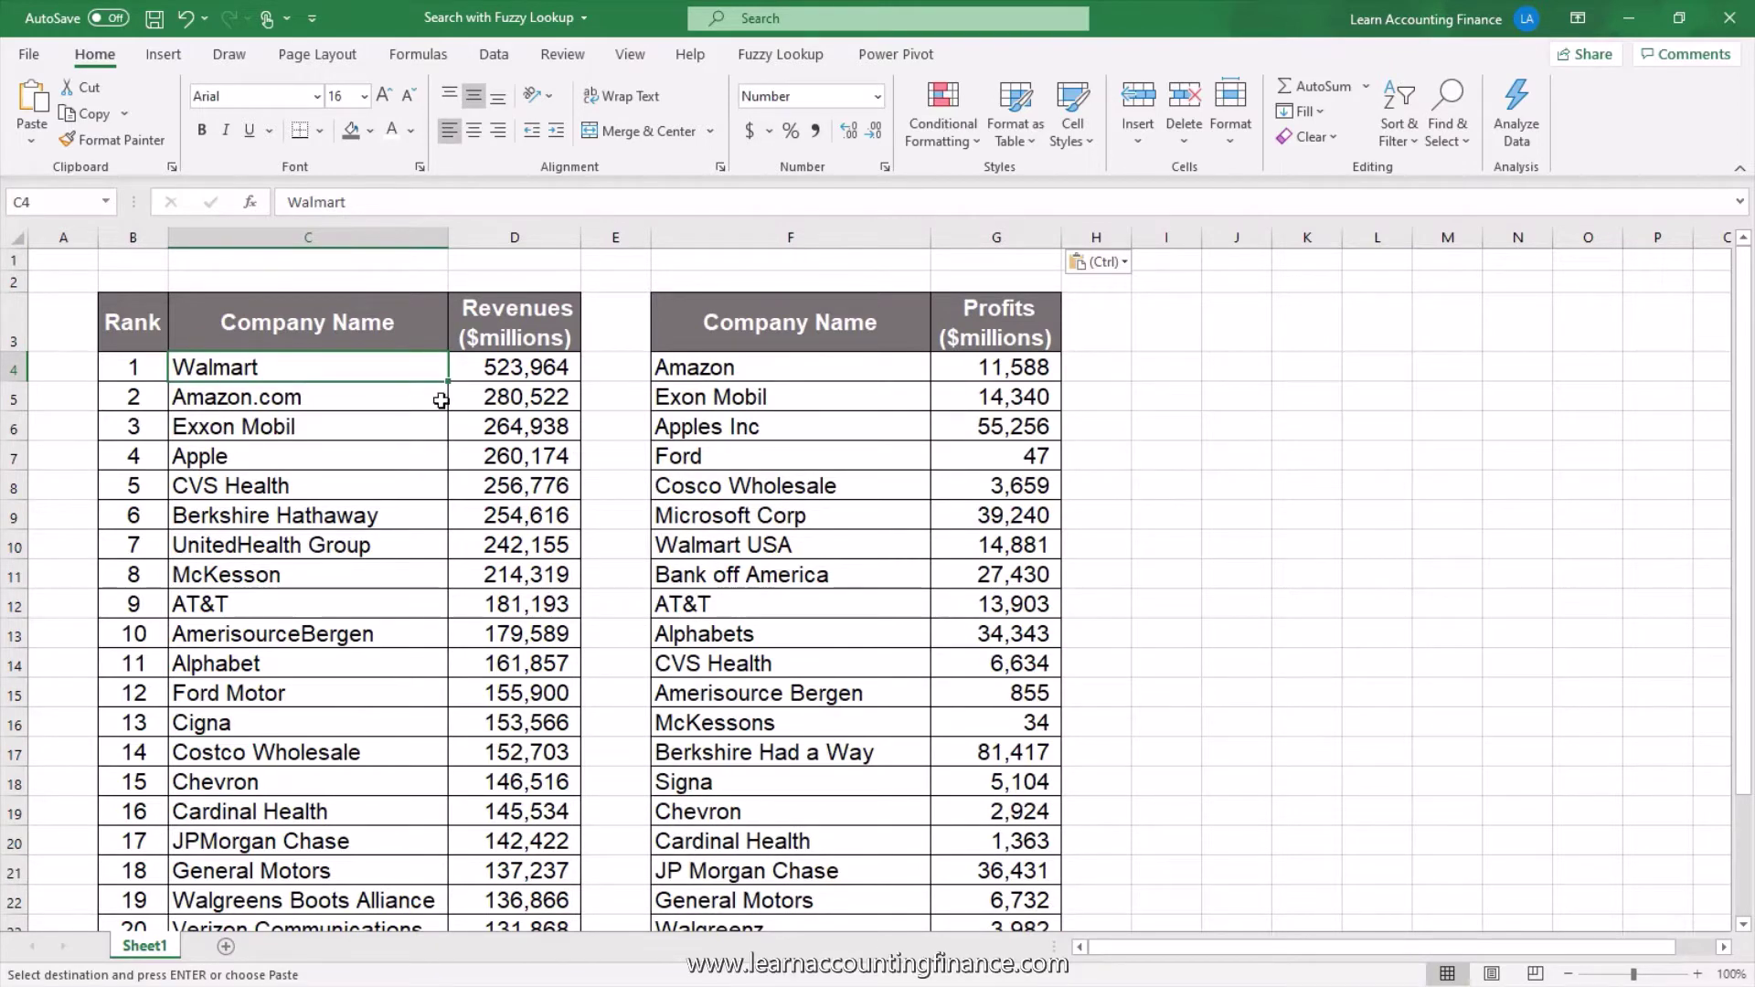
{"action": "left_click_drag", "start_coordinate": [537, 326], "coordinate": [526, 486]}
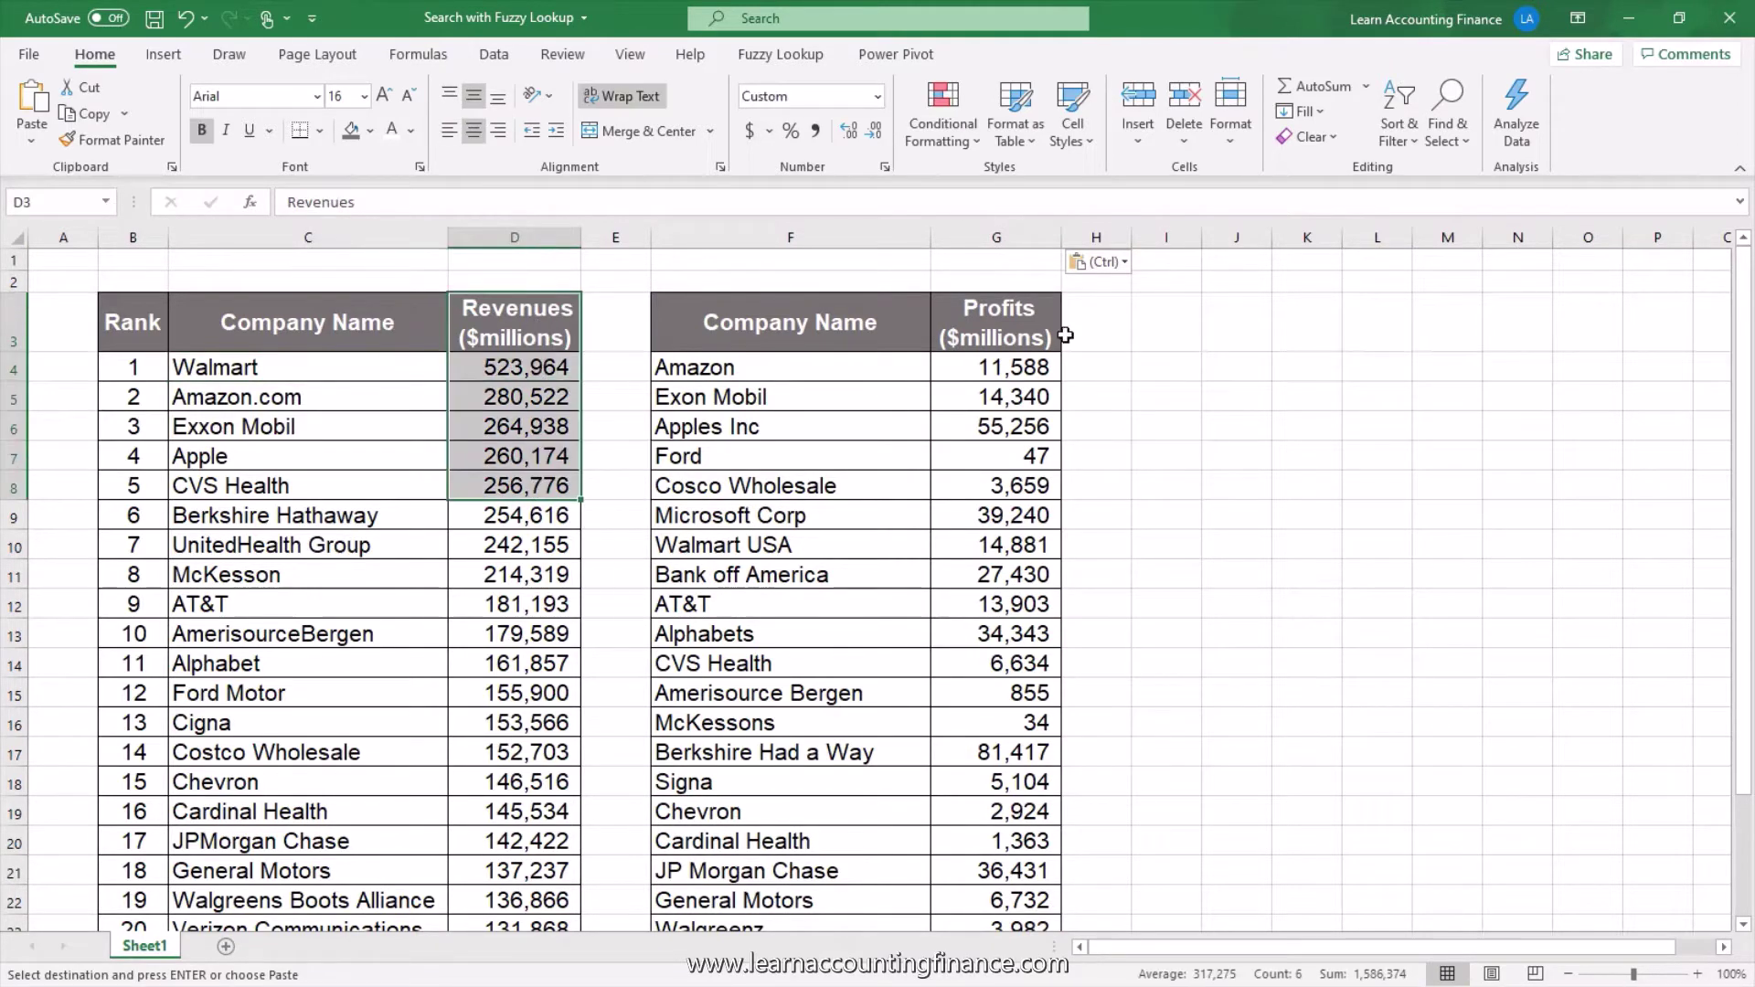
{"action": "left_click_drag", "start_coordinate": [997, 329], "coordinate": [976, 479]}
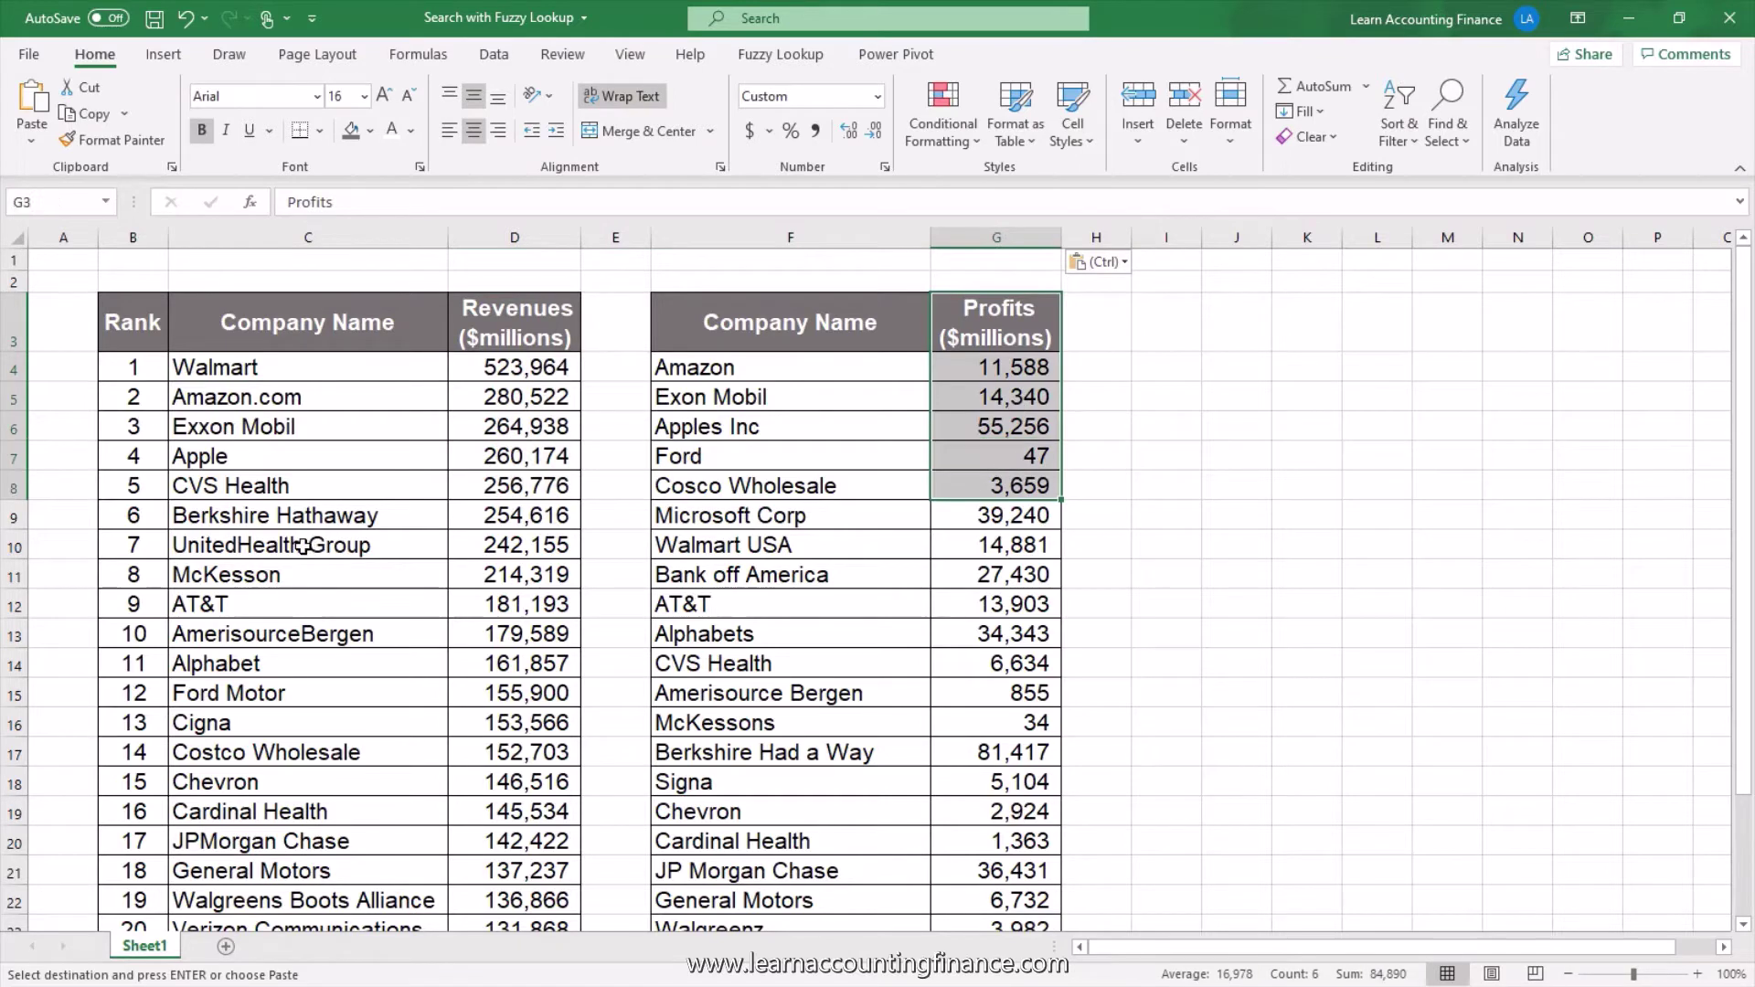
{"action": "left_click_drag", "start_coordinate": [303, 367], "coordinate": [303, 841]}
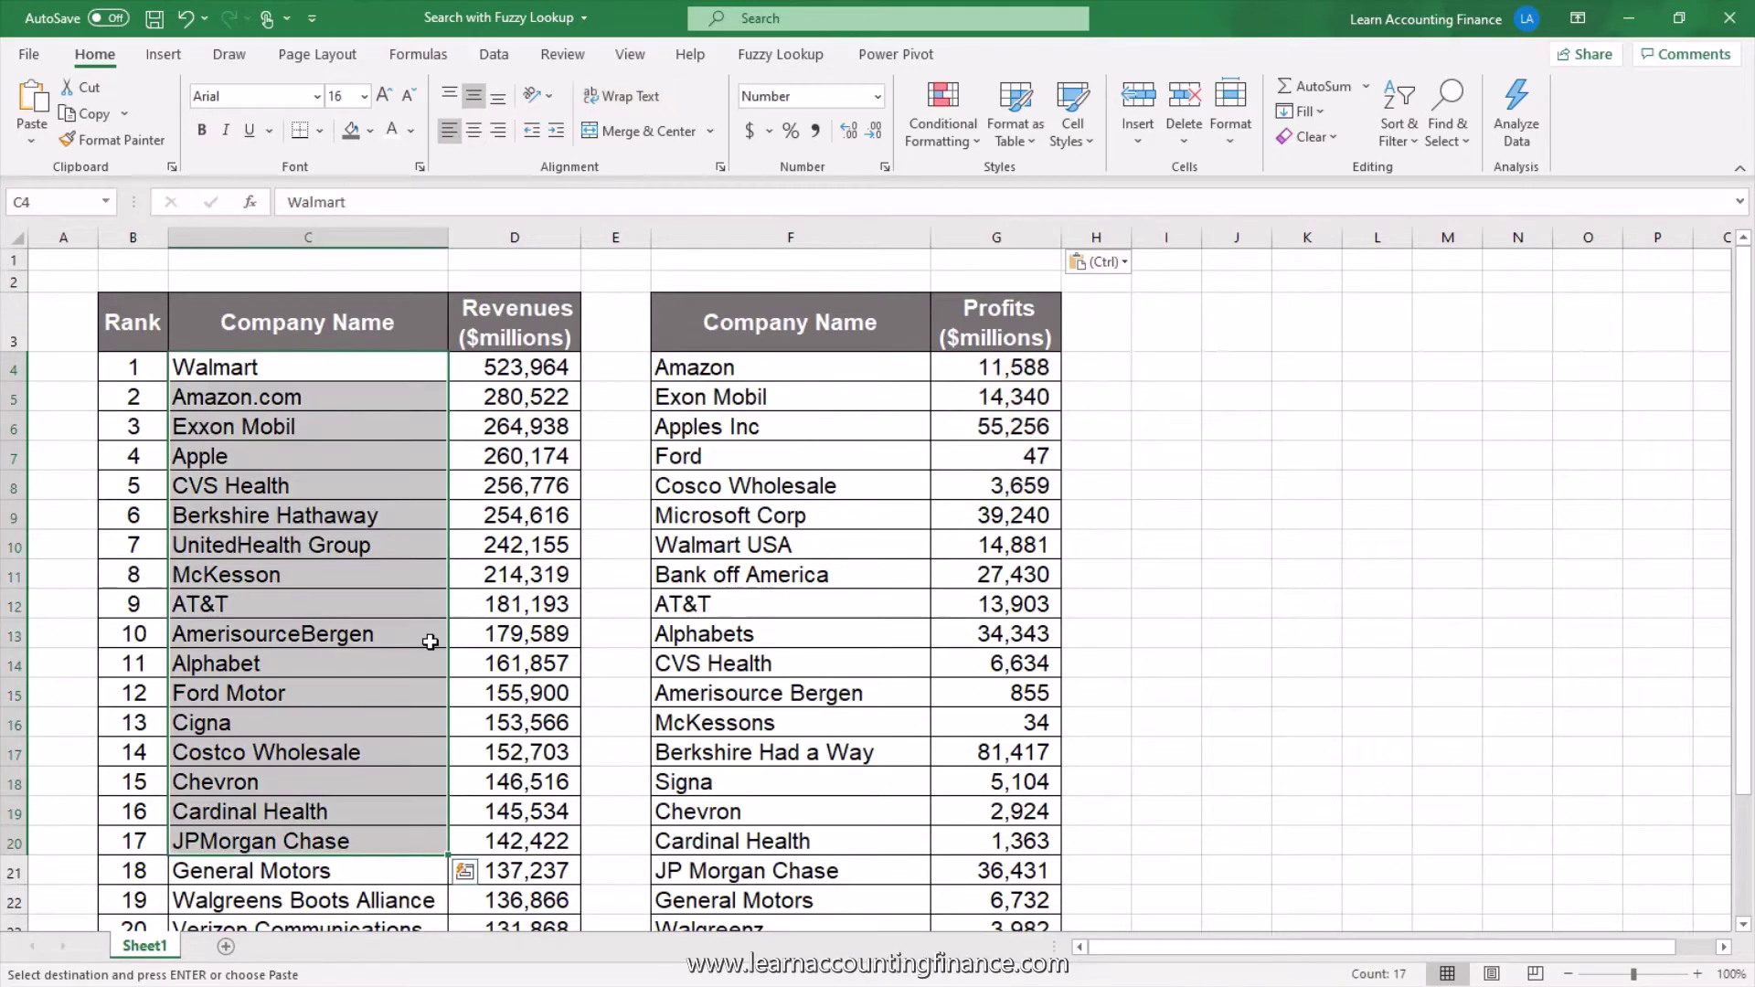
{"action": "left_click_drag", "start_coordinate": [377, 369], "coordinate": [375, 900]}
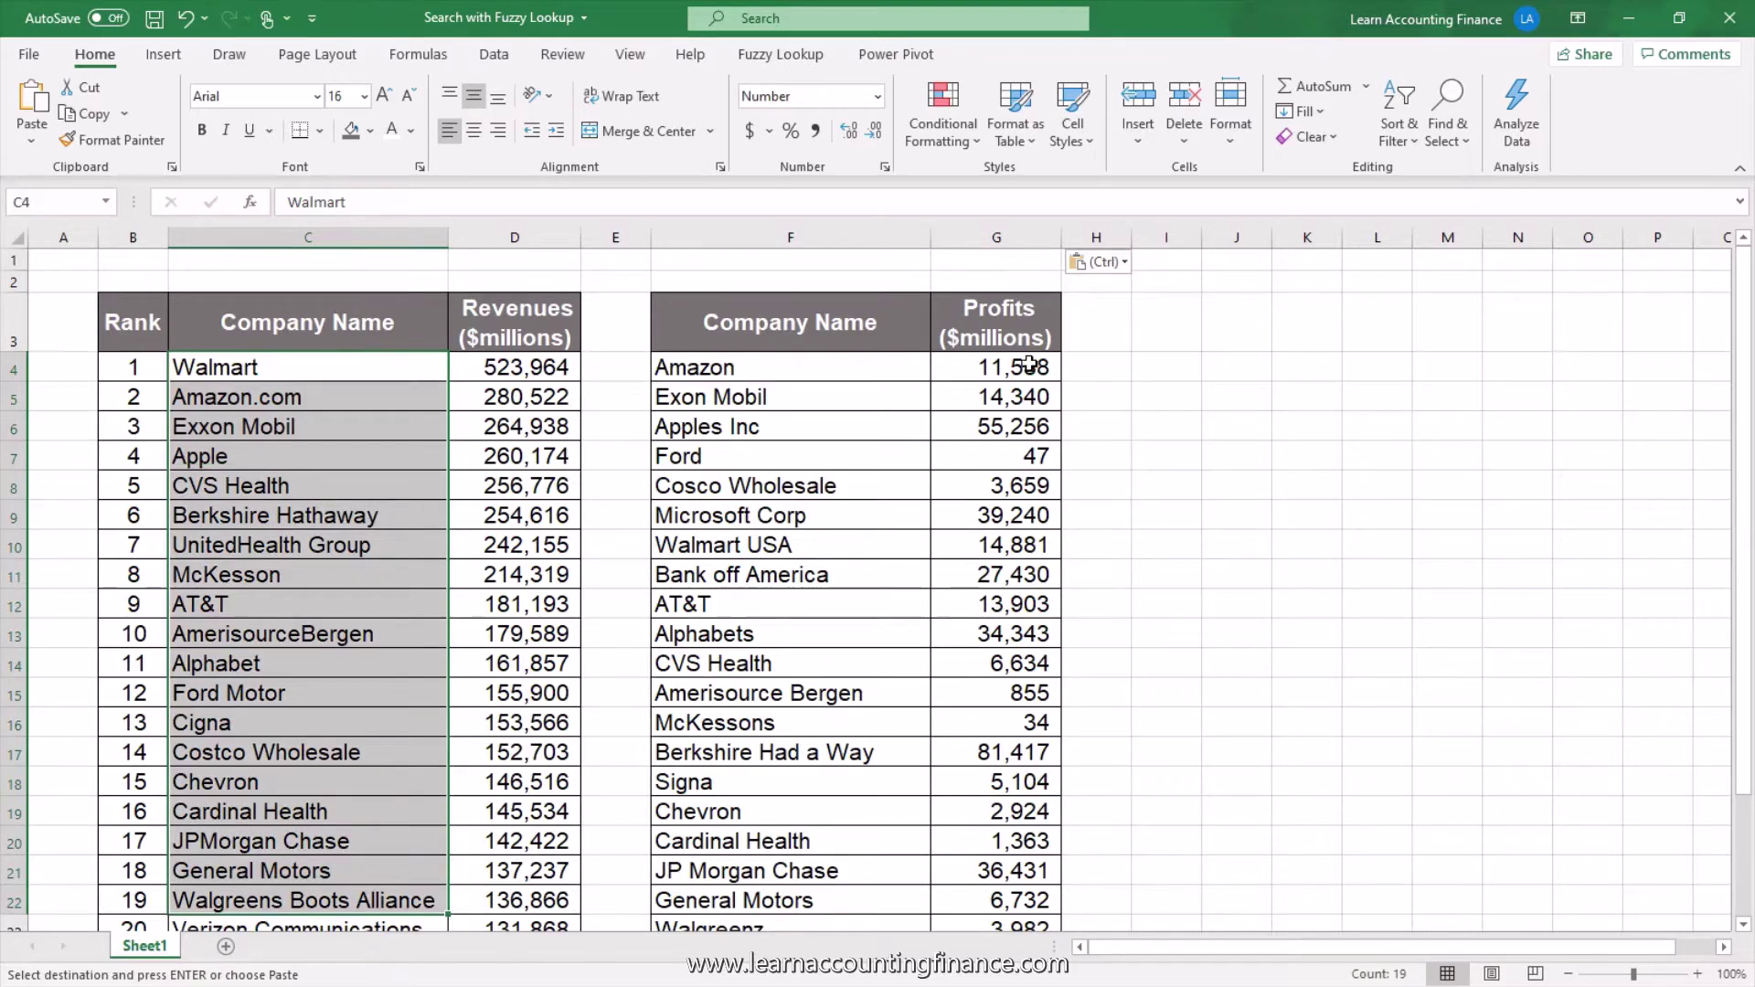
{"action": "left_click_drag", "start_coordinate": [1028, 364], "coordinate": [1016, 785]}
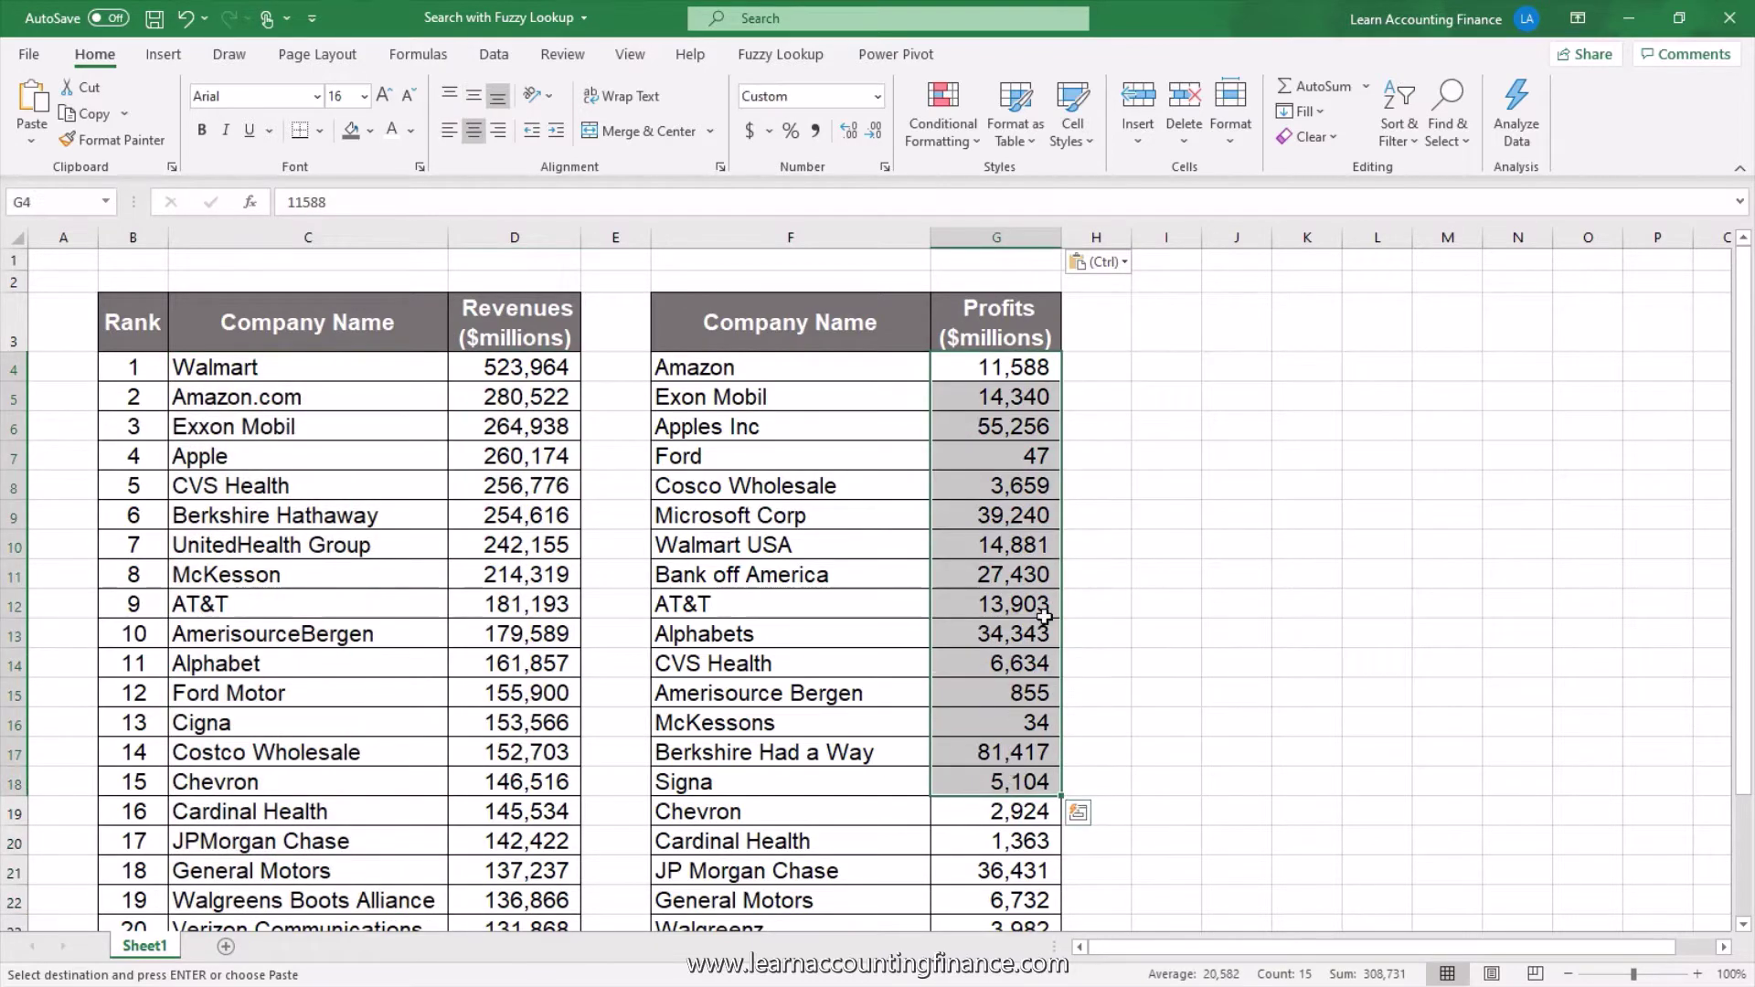
Step: Compare mismatched names across tables: Walmart vs Walmart USA, Amazon.com vs Amazon, then Apple
{"action": "left_click", "coordinate": [732, 369]}
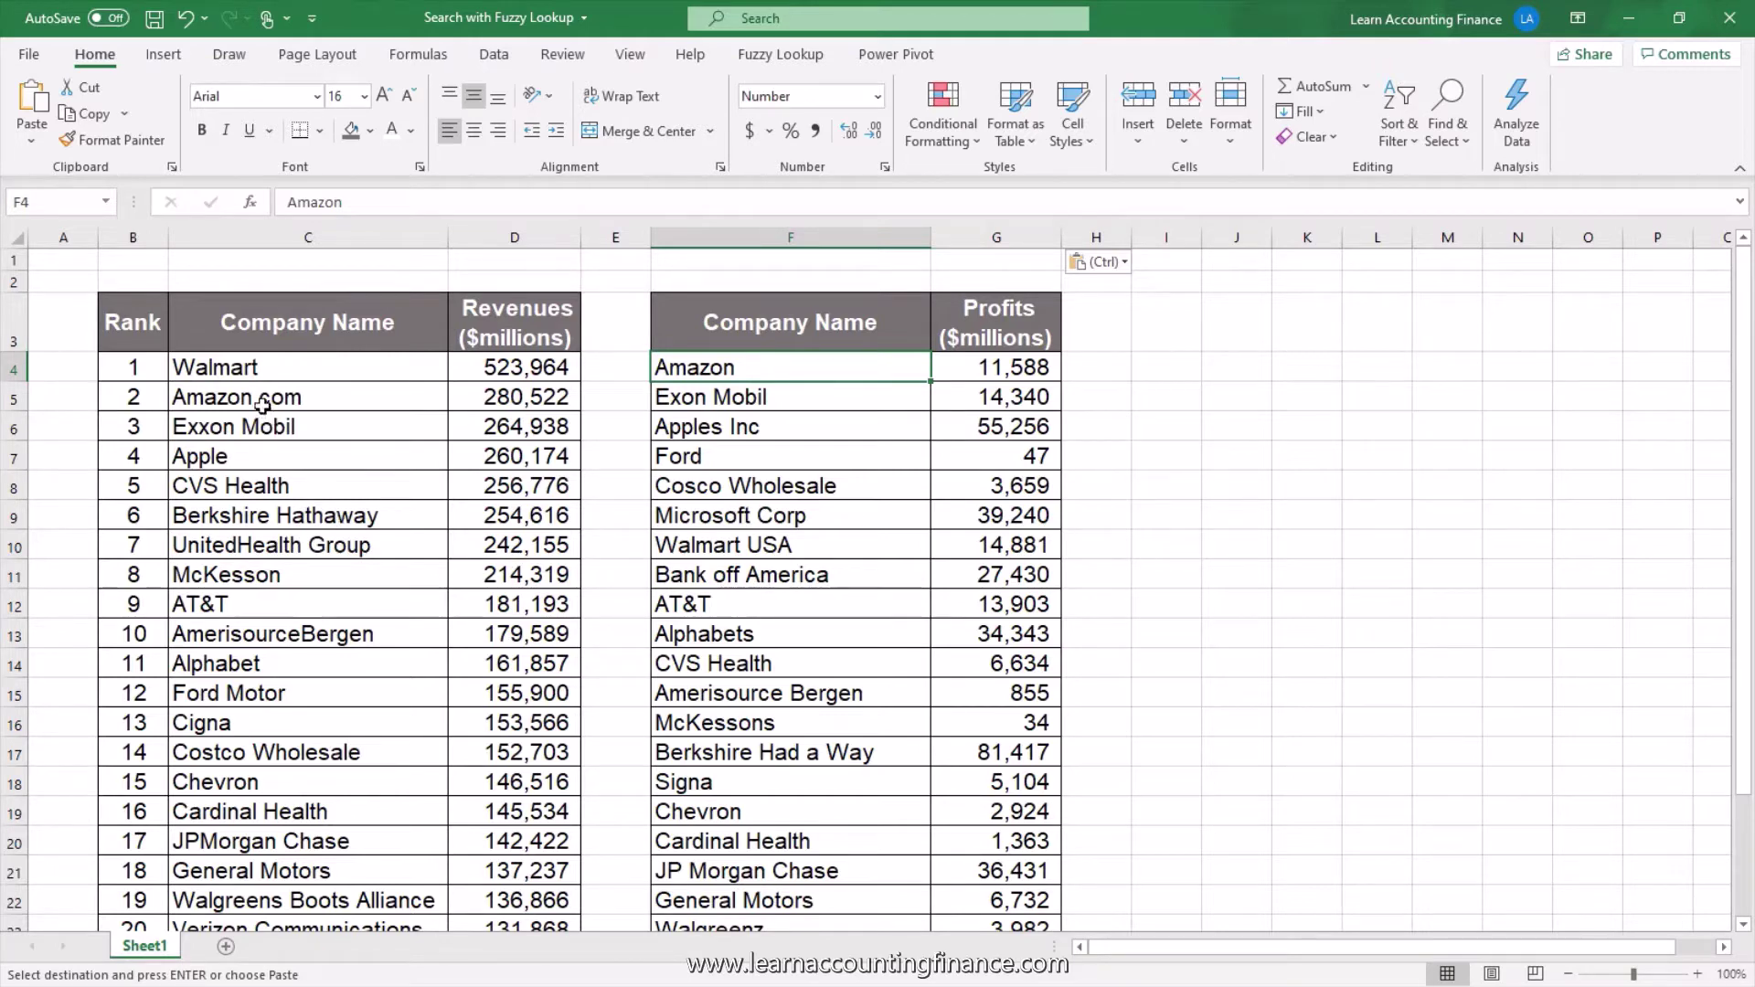
{"action": "left_click", "coordinate": [262, 370]}
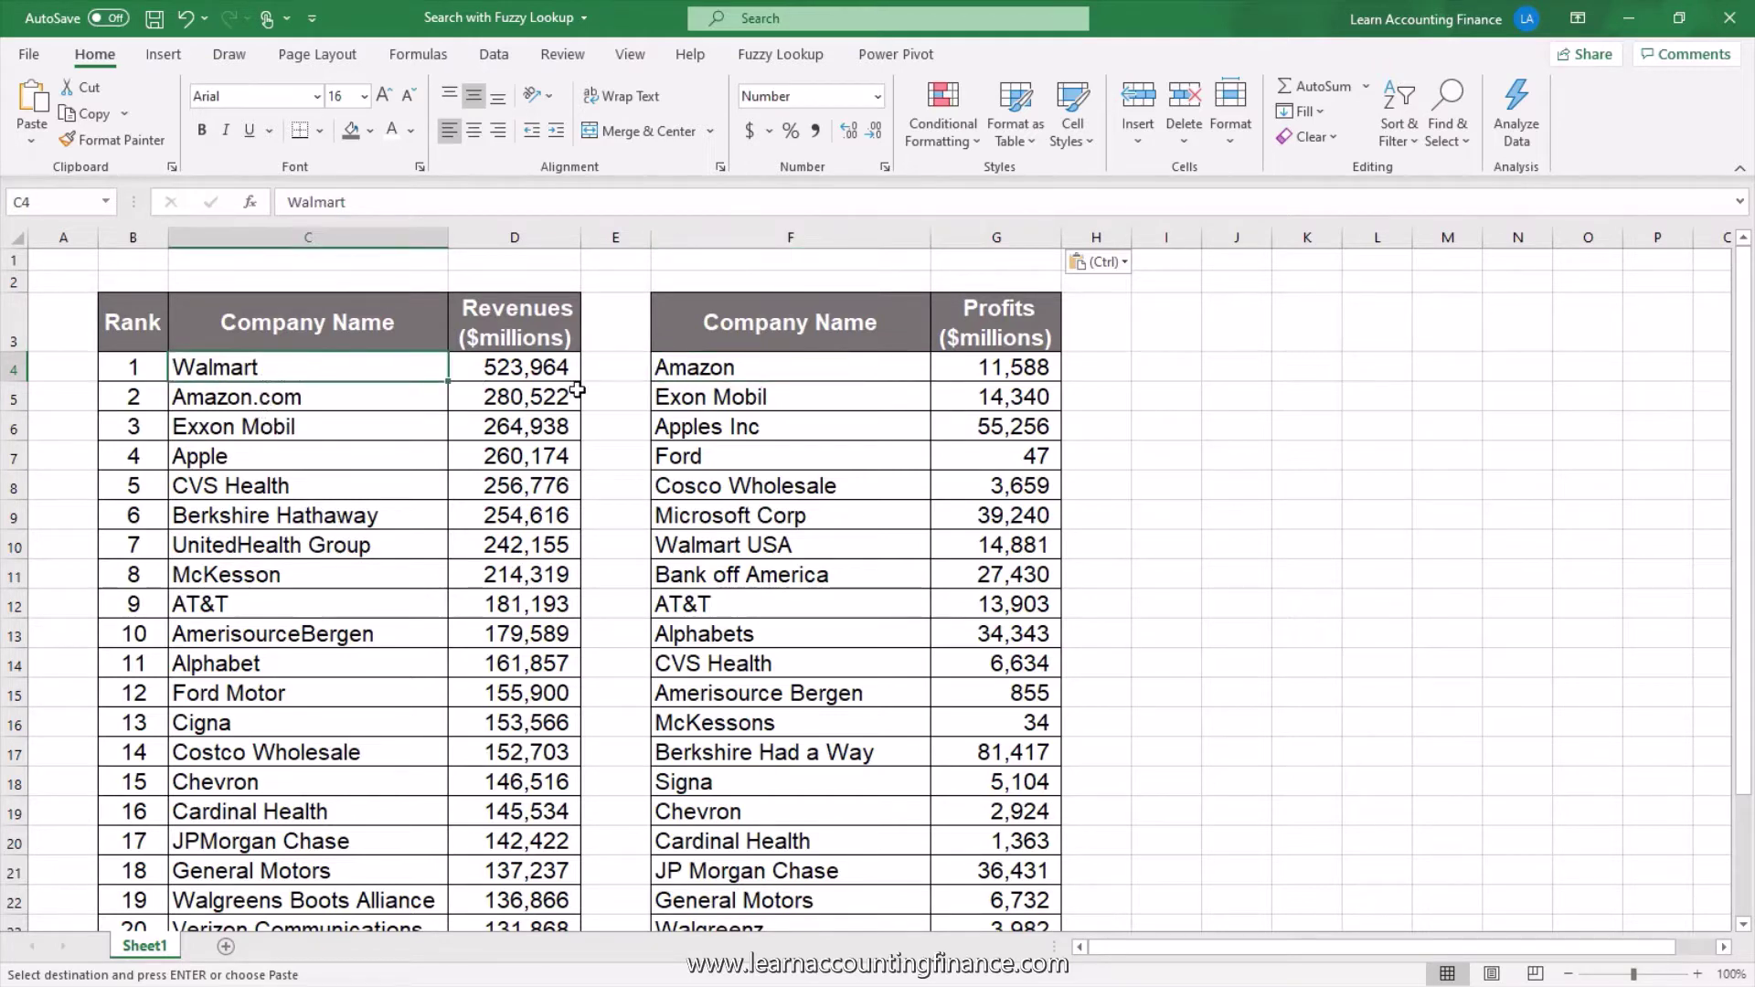
{"action": "left_click", "coordinate": [761, 547]}
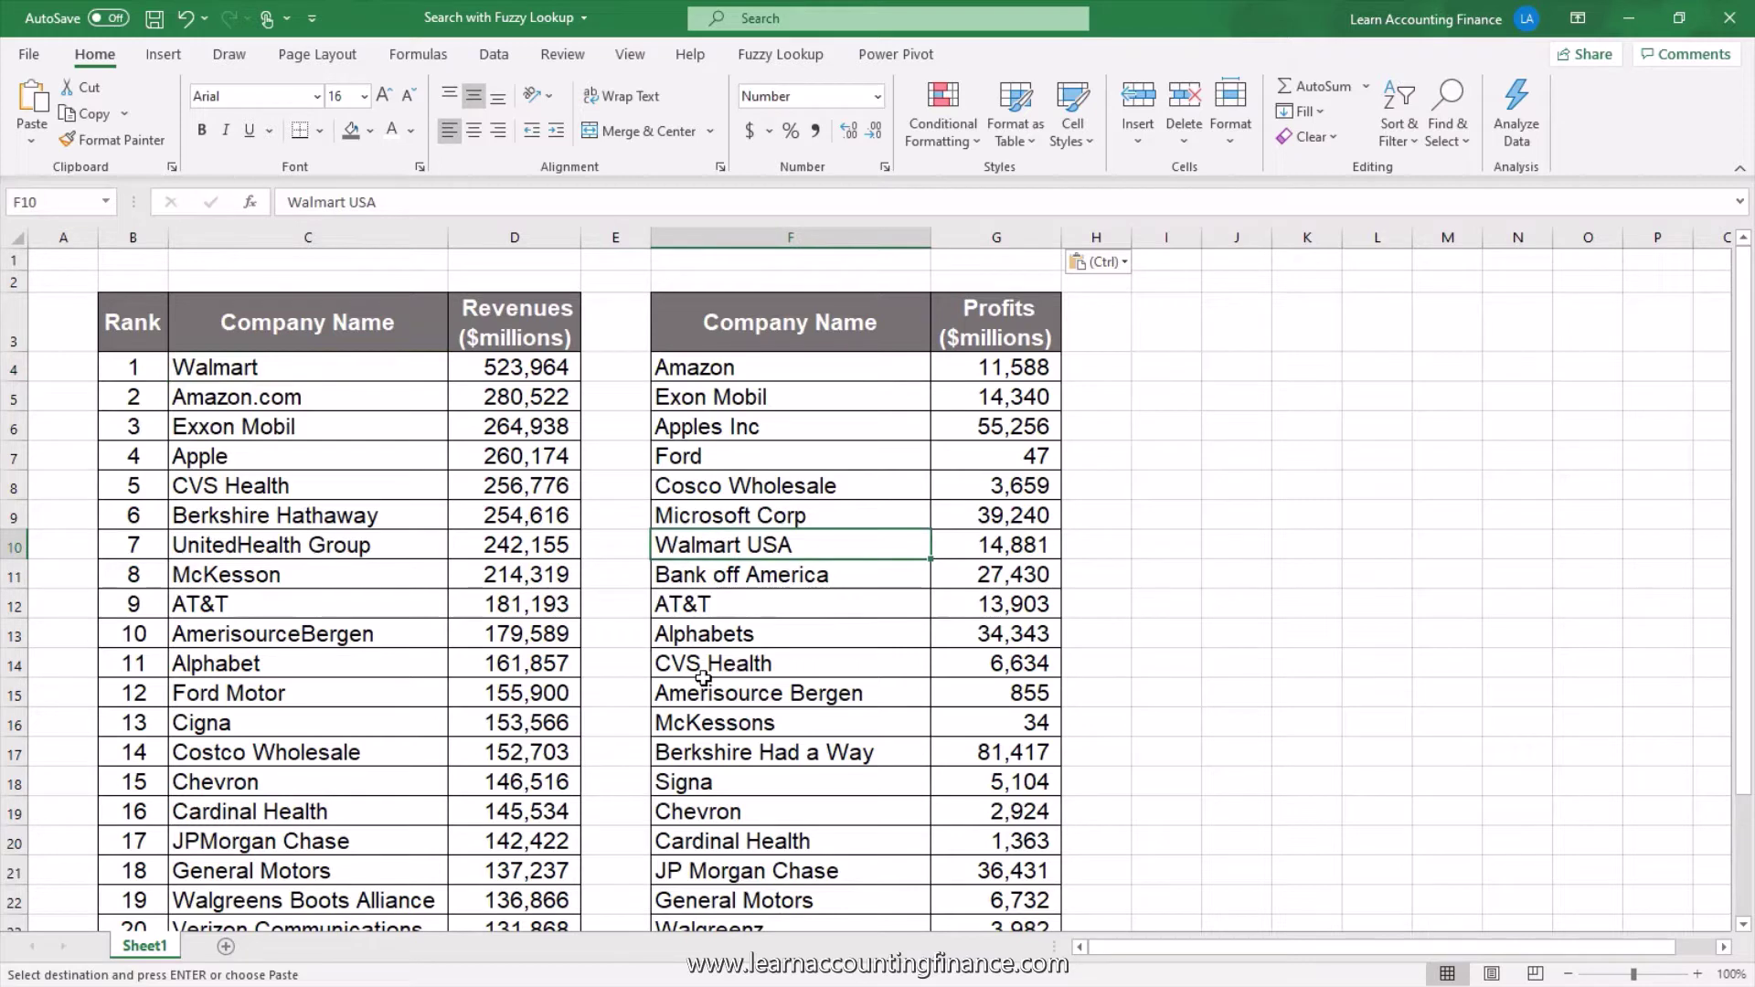
{"action": "left_click", "coordinate": [289, 402]}
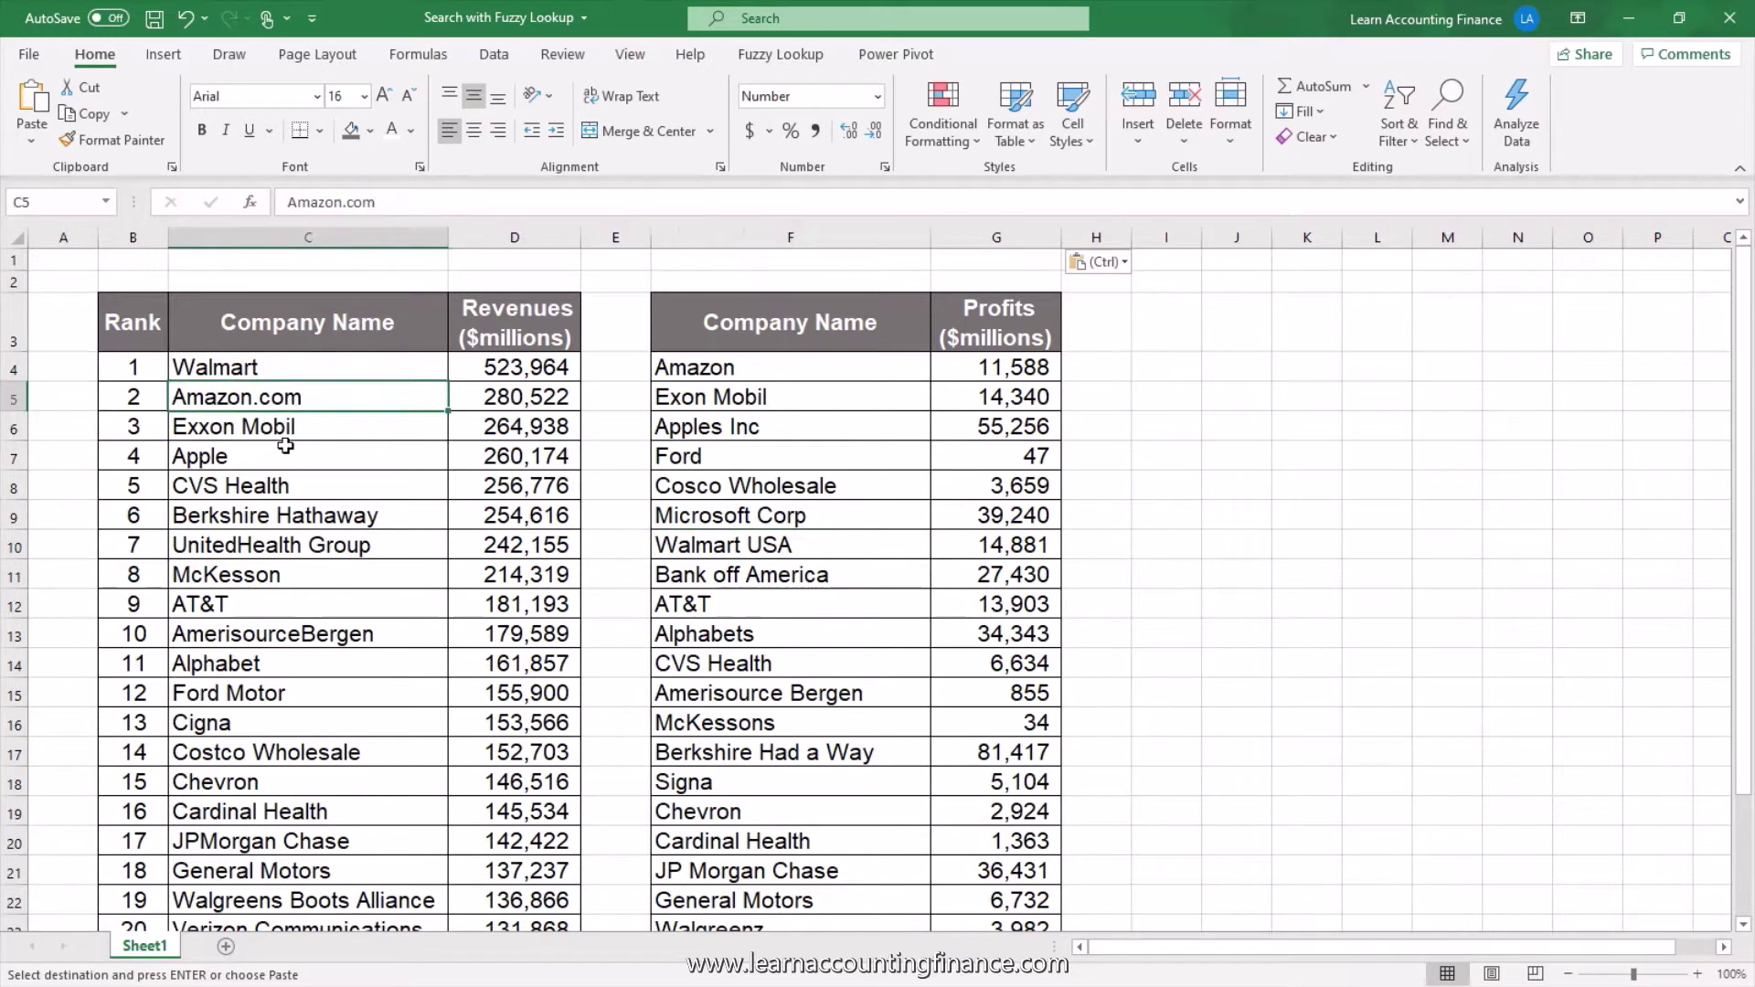
{"action": "left_click", "coordinate": [749, 365]}
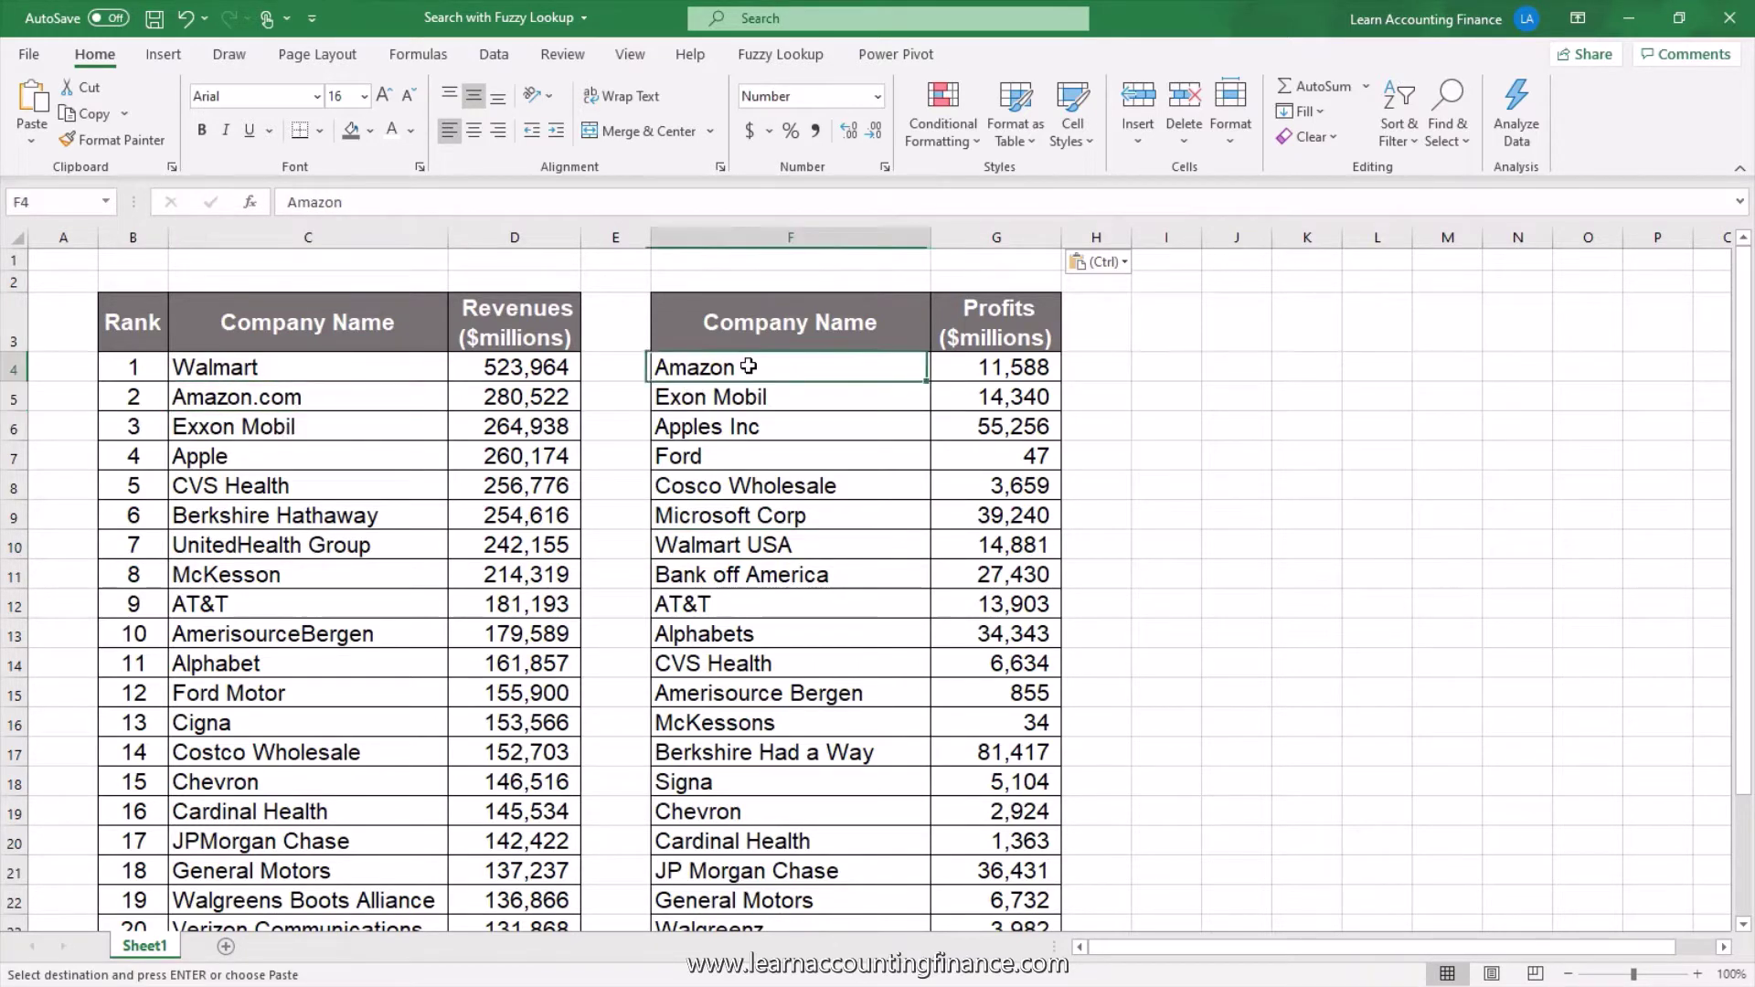
{"action": "left_click", "coordinate": [243, 457]}
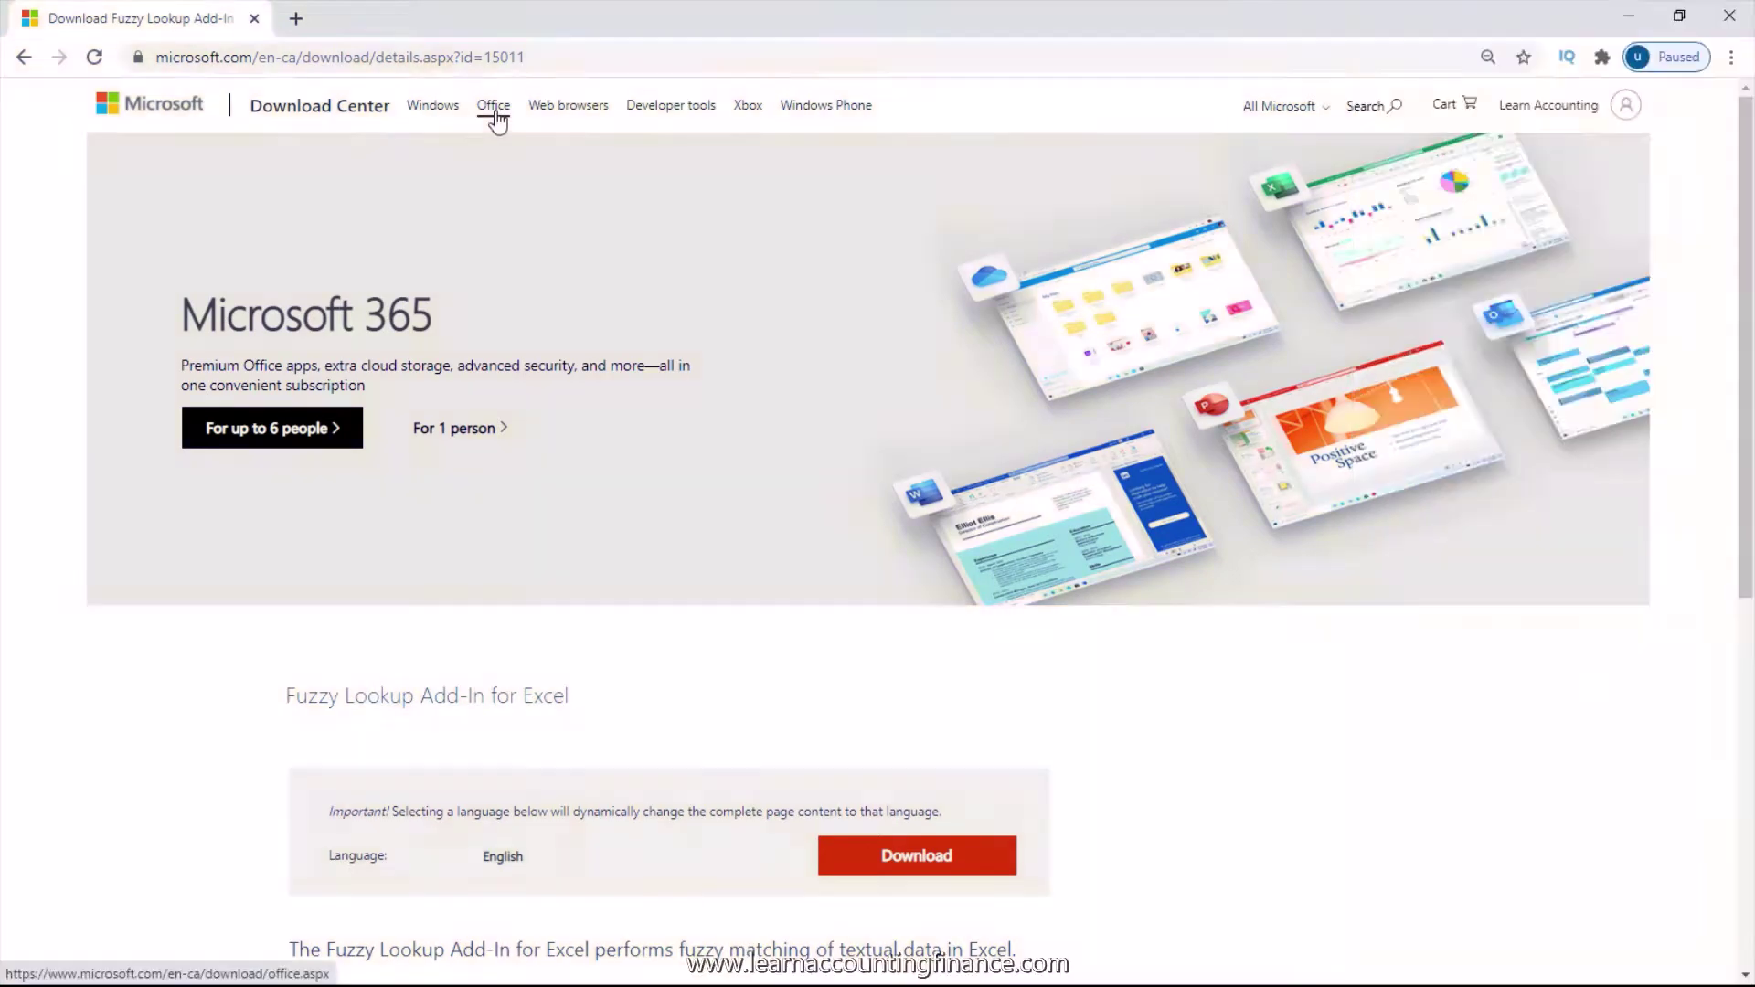
Step: Expand System Requirements and Install Instructions on the Fuzzy Lookup download page
{"action": "scroll", "coordinate": [914, 457], "scroll_direction": "down", "scroll_amount": 2}
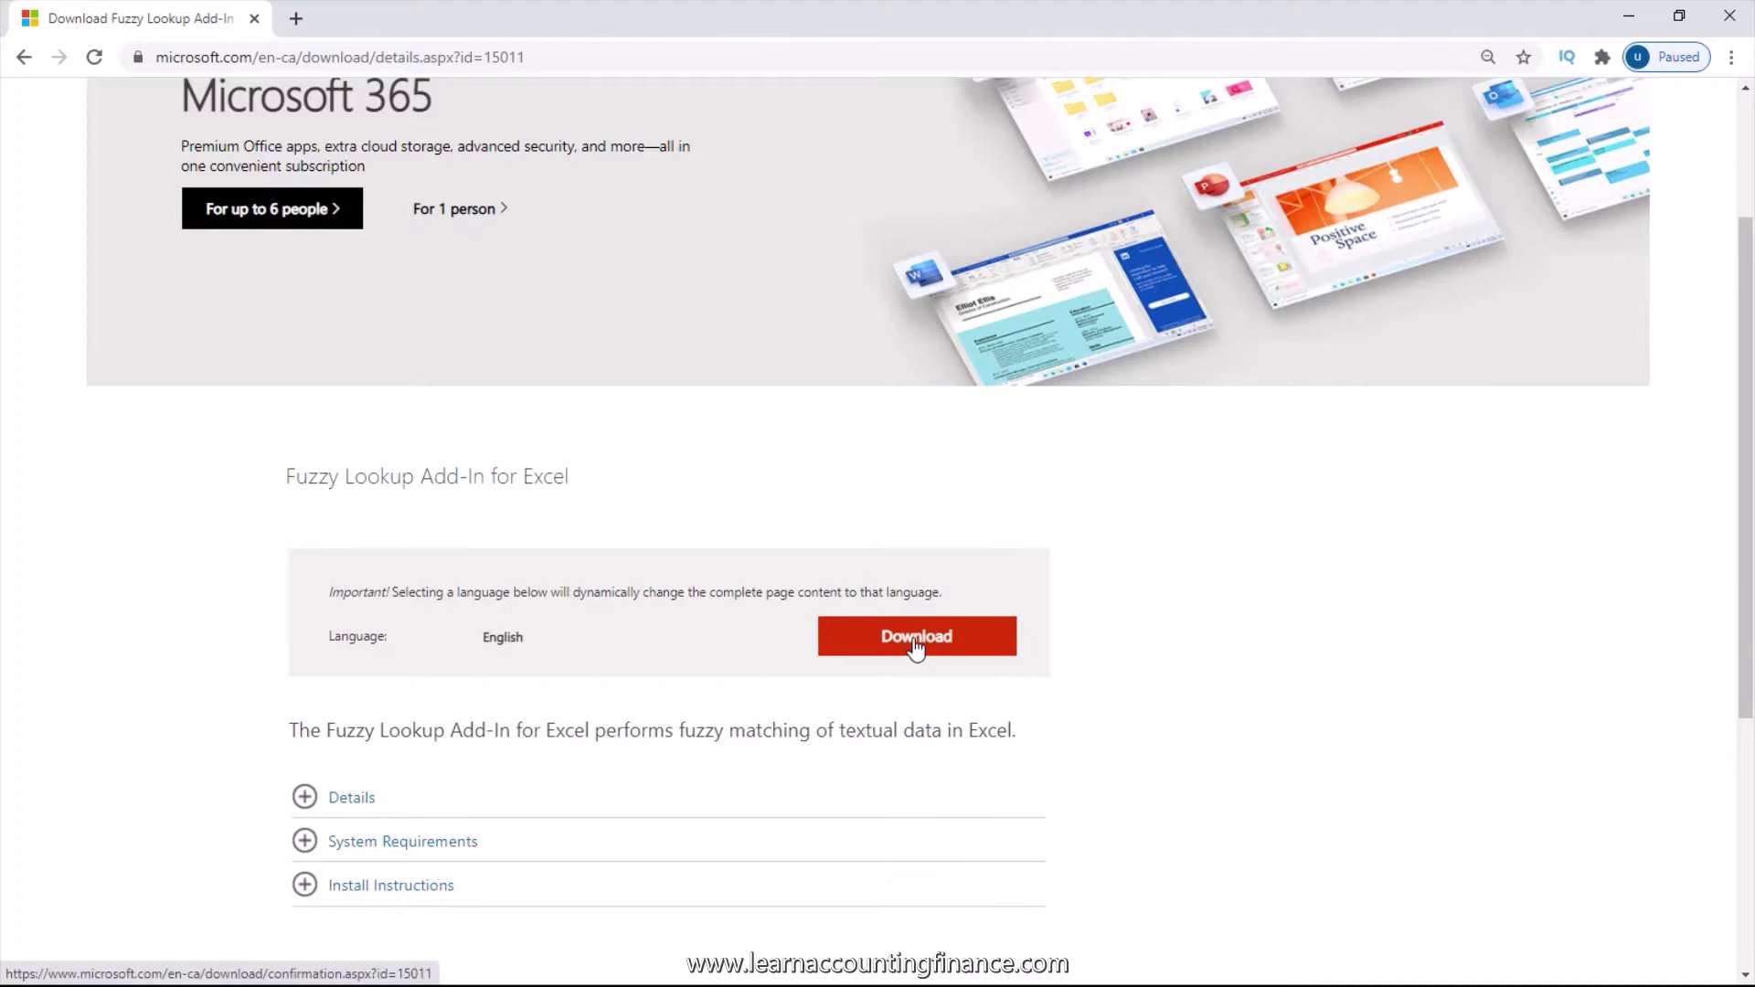
{"action": "left_click", "coordinate": [402, 841]}
{"action": "scroll", "coordinate": [397, 652], "scroll_direction": "down", "scroll_amount": 3}
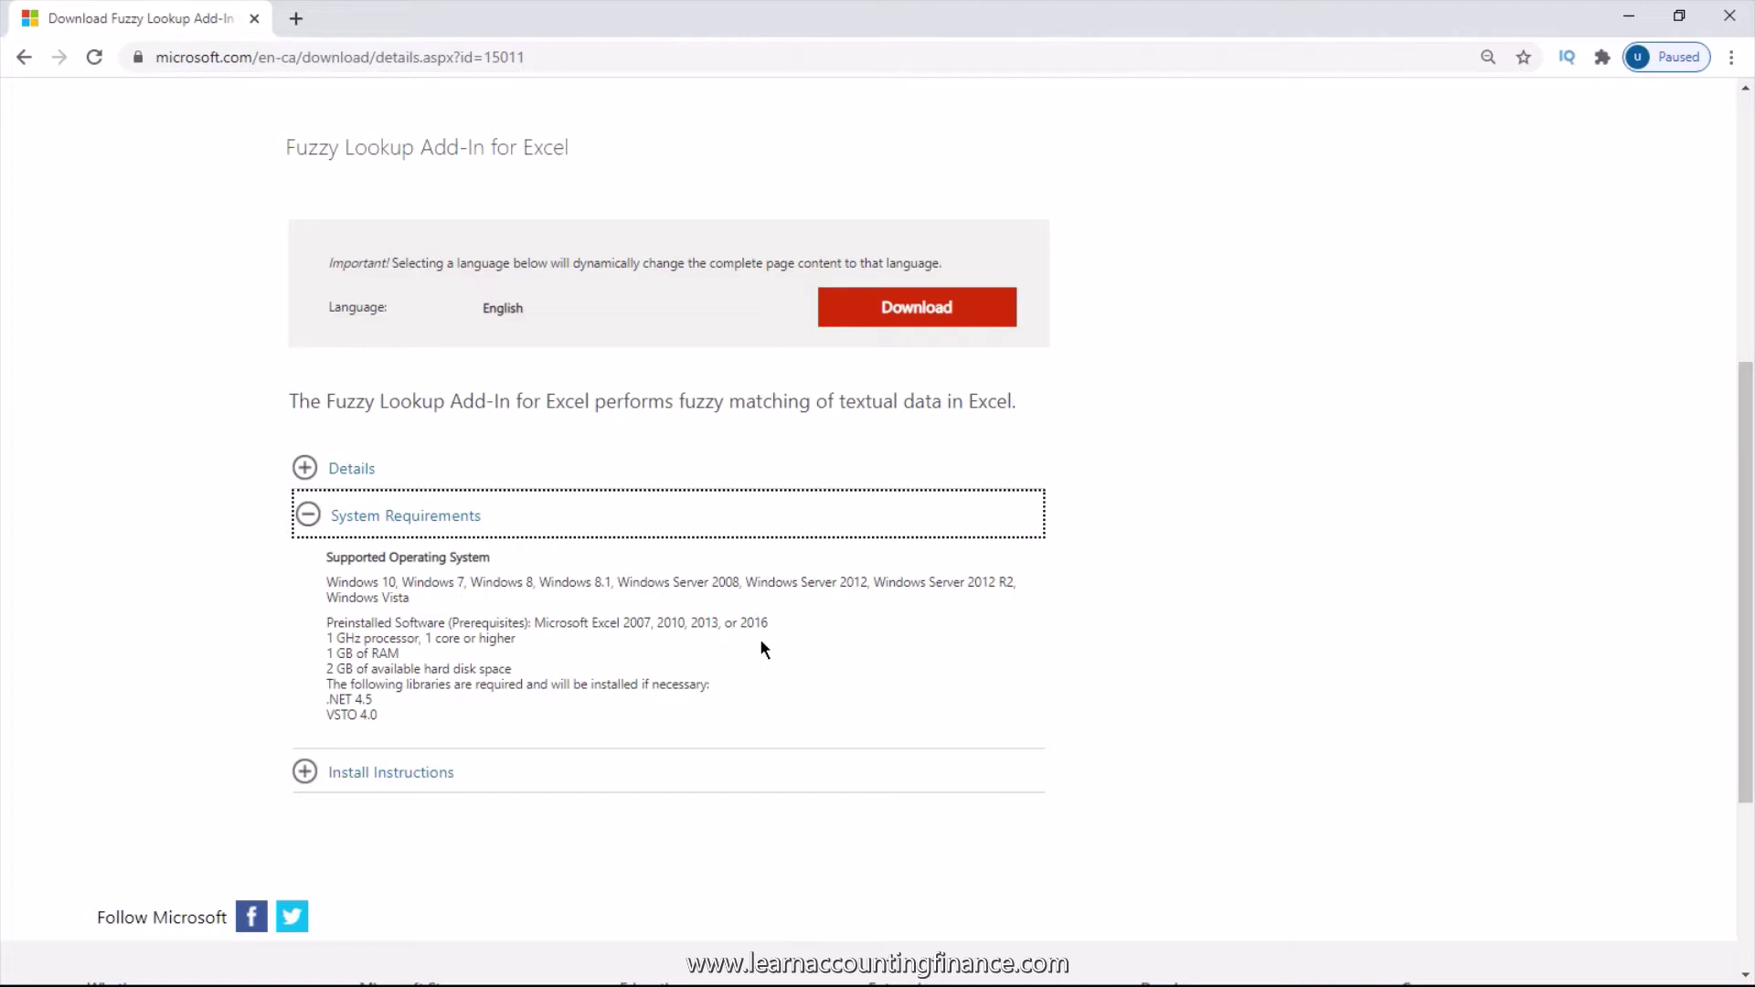
{"action": "left_click", "coordinate": [302, 779]}
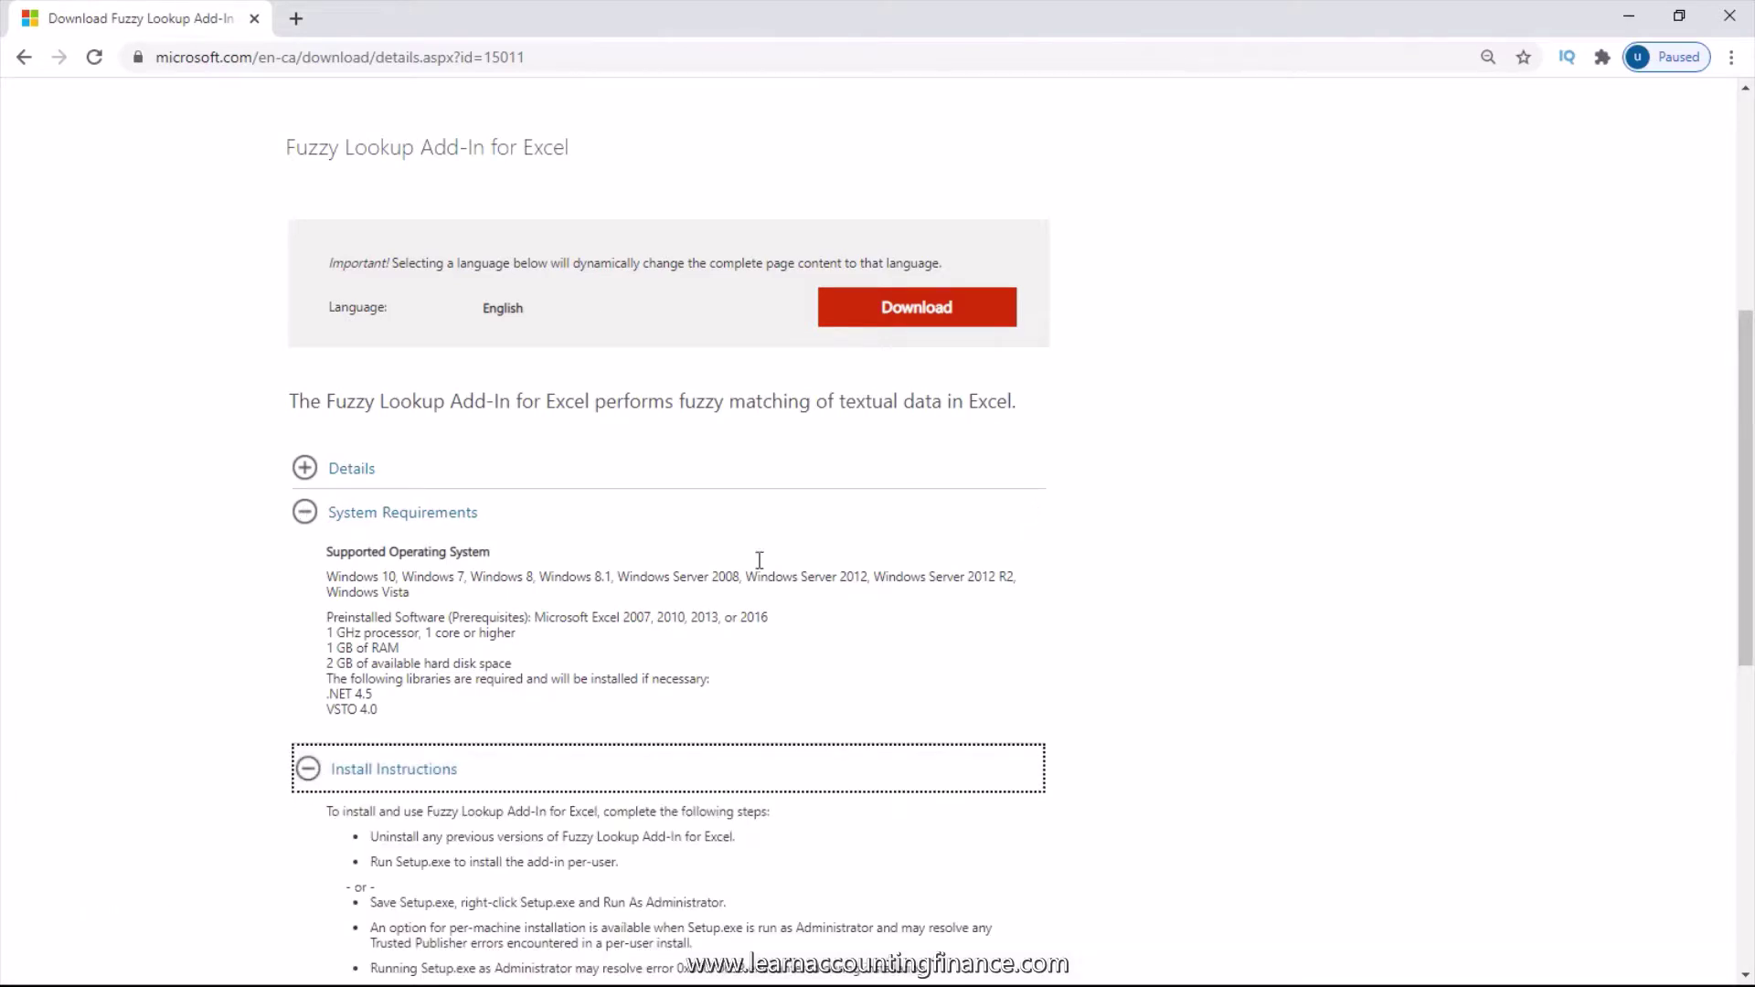
{"action": "scroll", "coordinate": [736, 612], "scroll_direction": "down", "scroll_amount": 2}
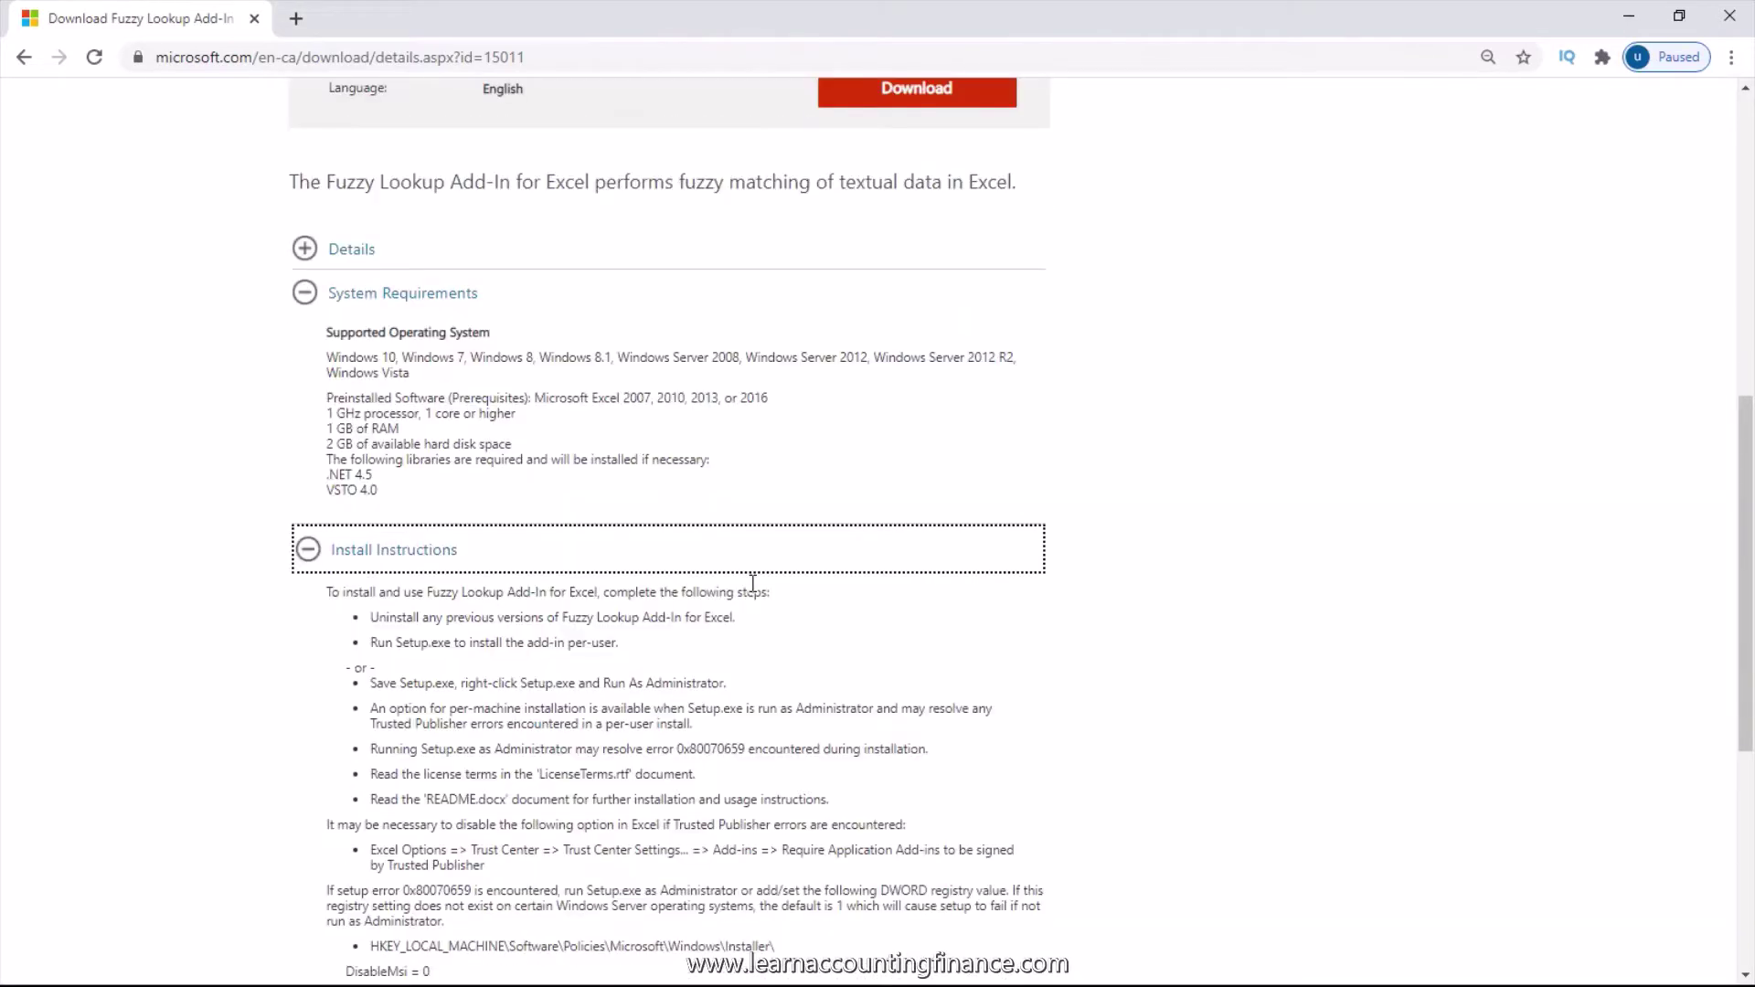
{"action": "scroll", "coordinate": [753, 583], "scroll_direction": "up", "scroll_amount": 3}
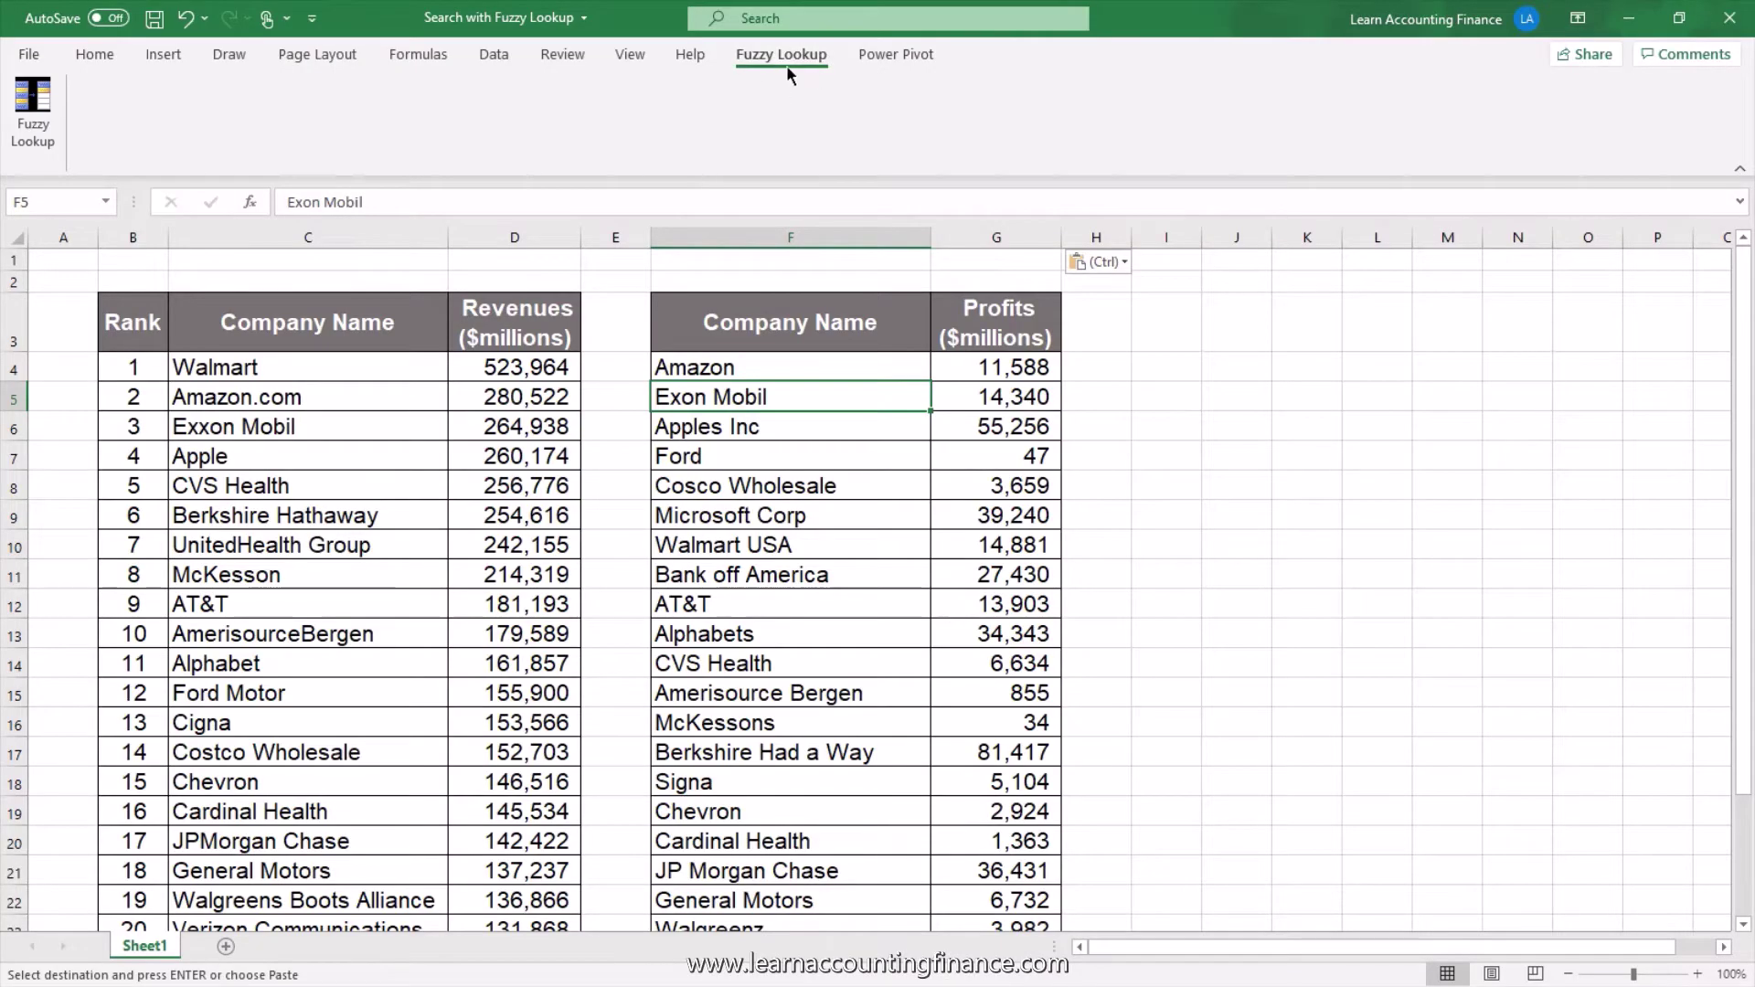
Step: Open the Fuzzy Lookup pane beside the tables, then select the first table's Rank header
{"action": "left_click", "coordinate": [38, 131]}
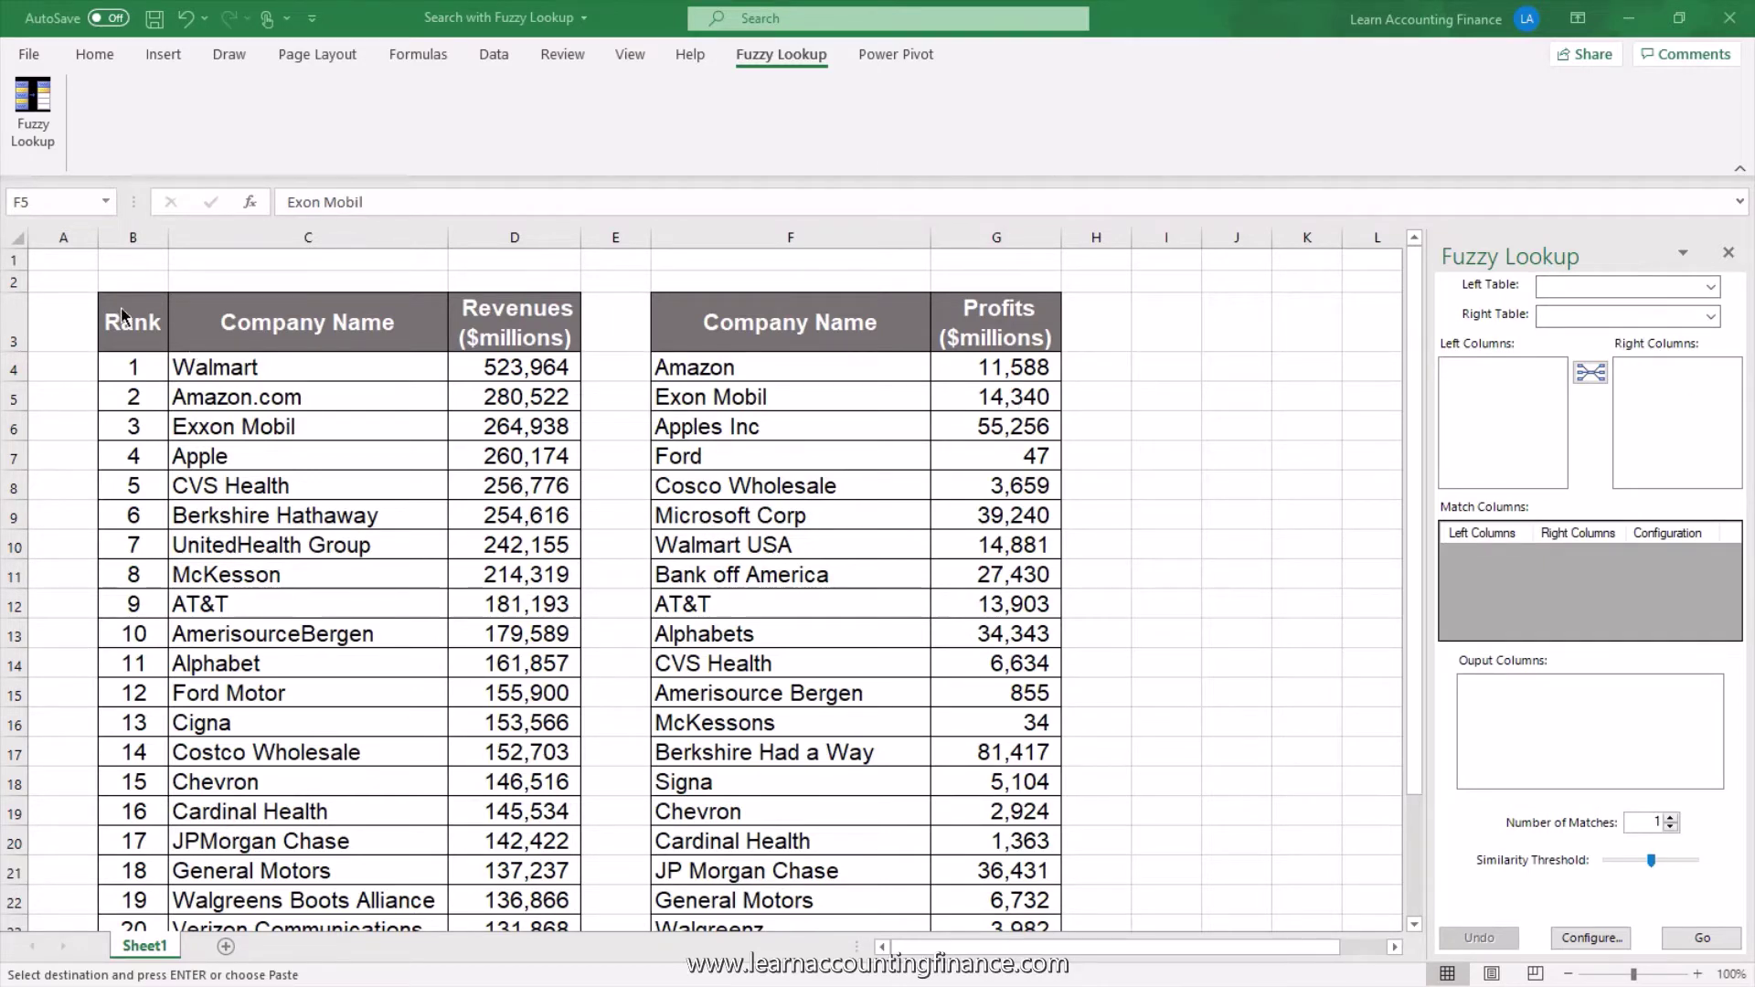
{"action": "key", "text": "ctrl+v"}
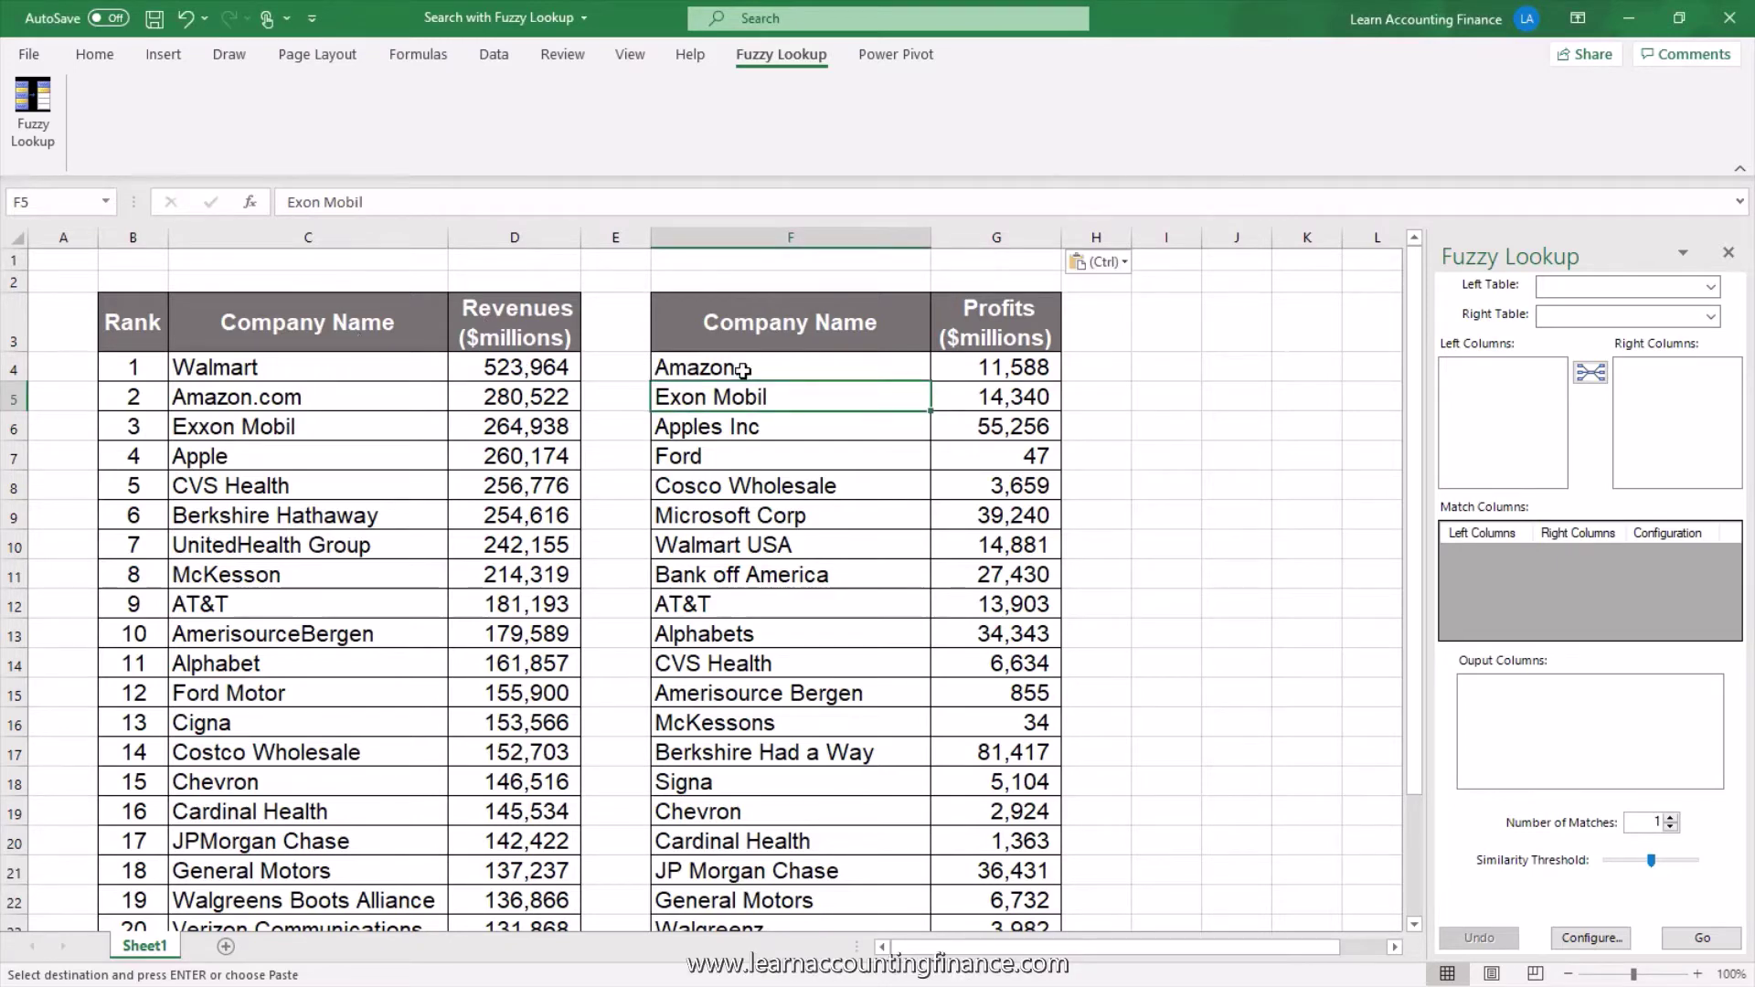
{"action": "left_click_drag", "start_coordinate": [755, 328], "coordinate": [1006, 545]}
{"action": "left_click", "coordinate": [133, 322]}
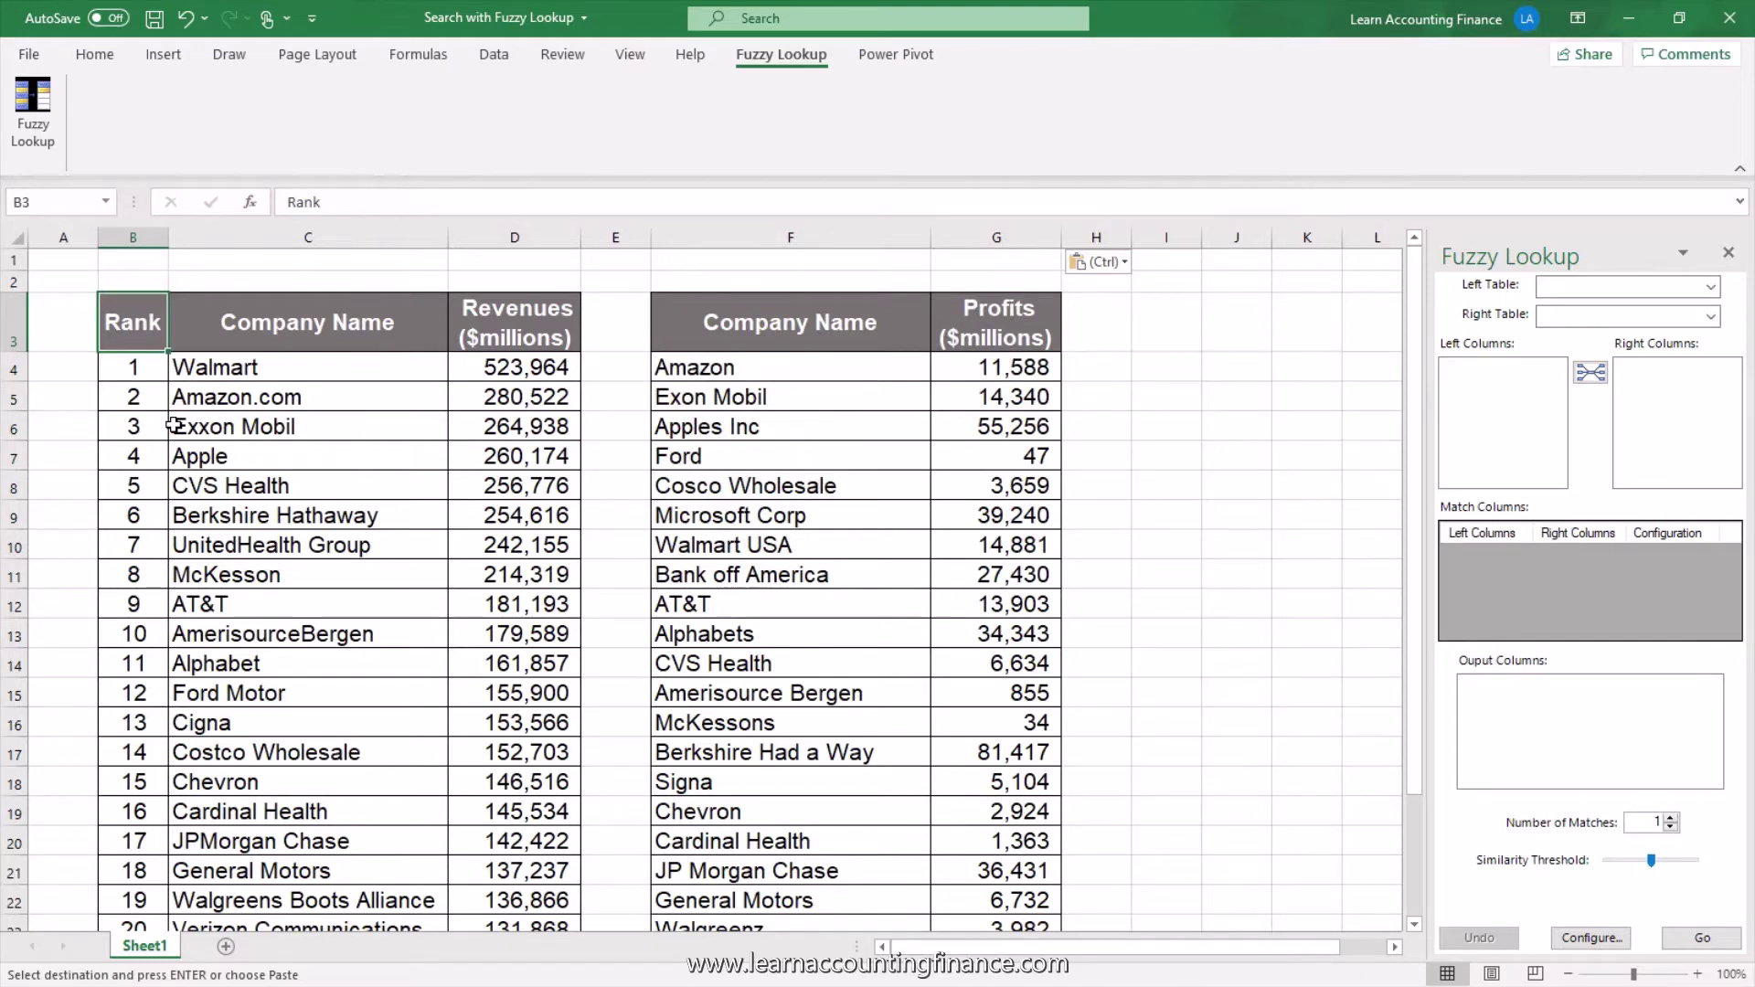
Step: Convert the revenue list starting at B3 into Table1 with Ctrl+L
{"action": "left_click", "coordinate": [160, 56]}
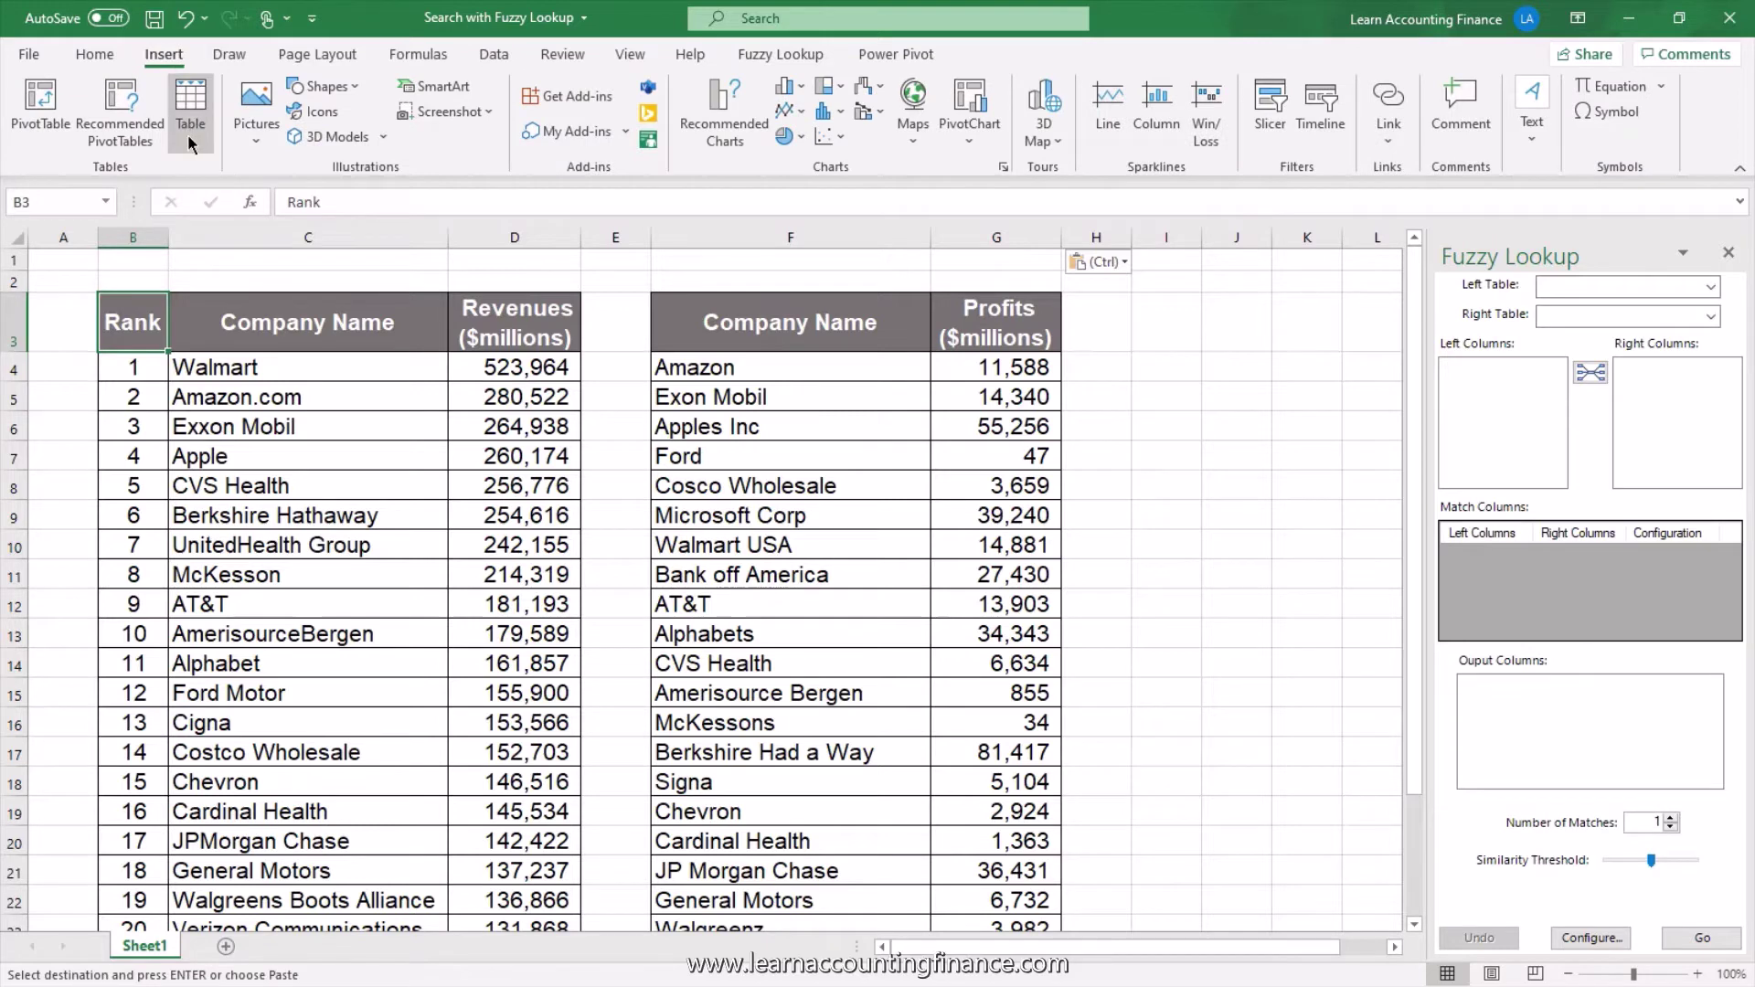
{"action": "left_click", "coordinate": [145, 375]}
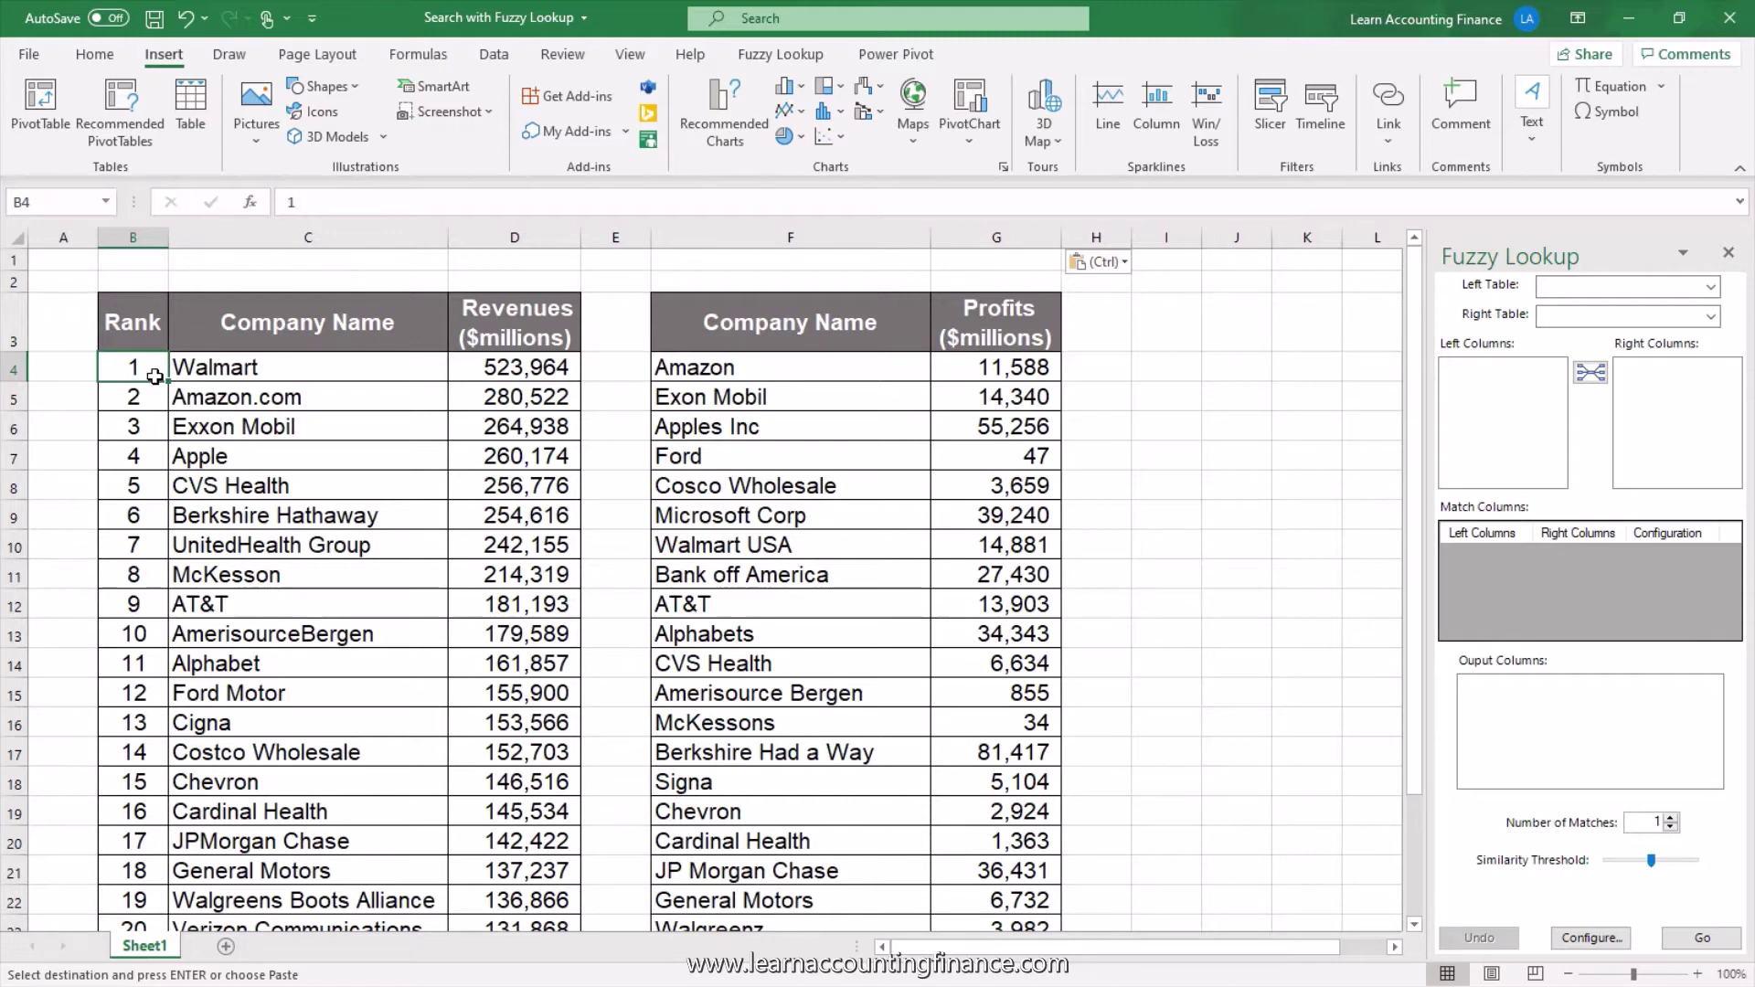
{"action": "key", "text": "ctrl+l"}
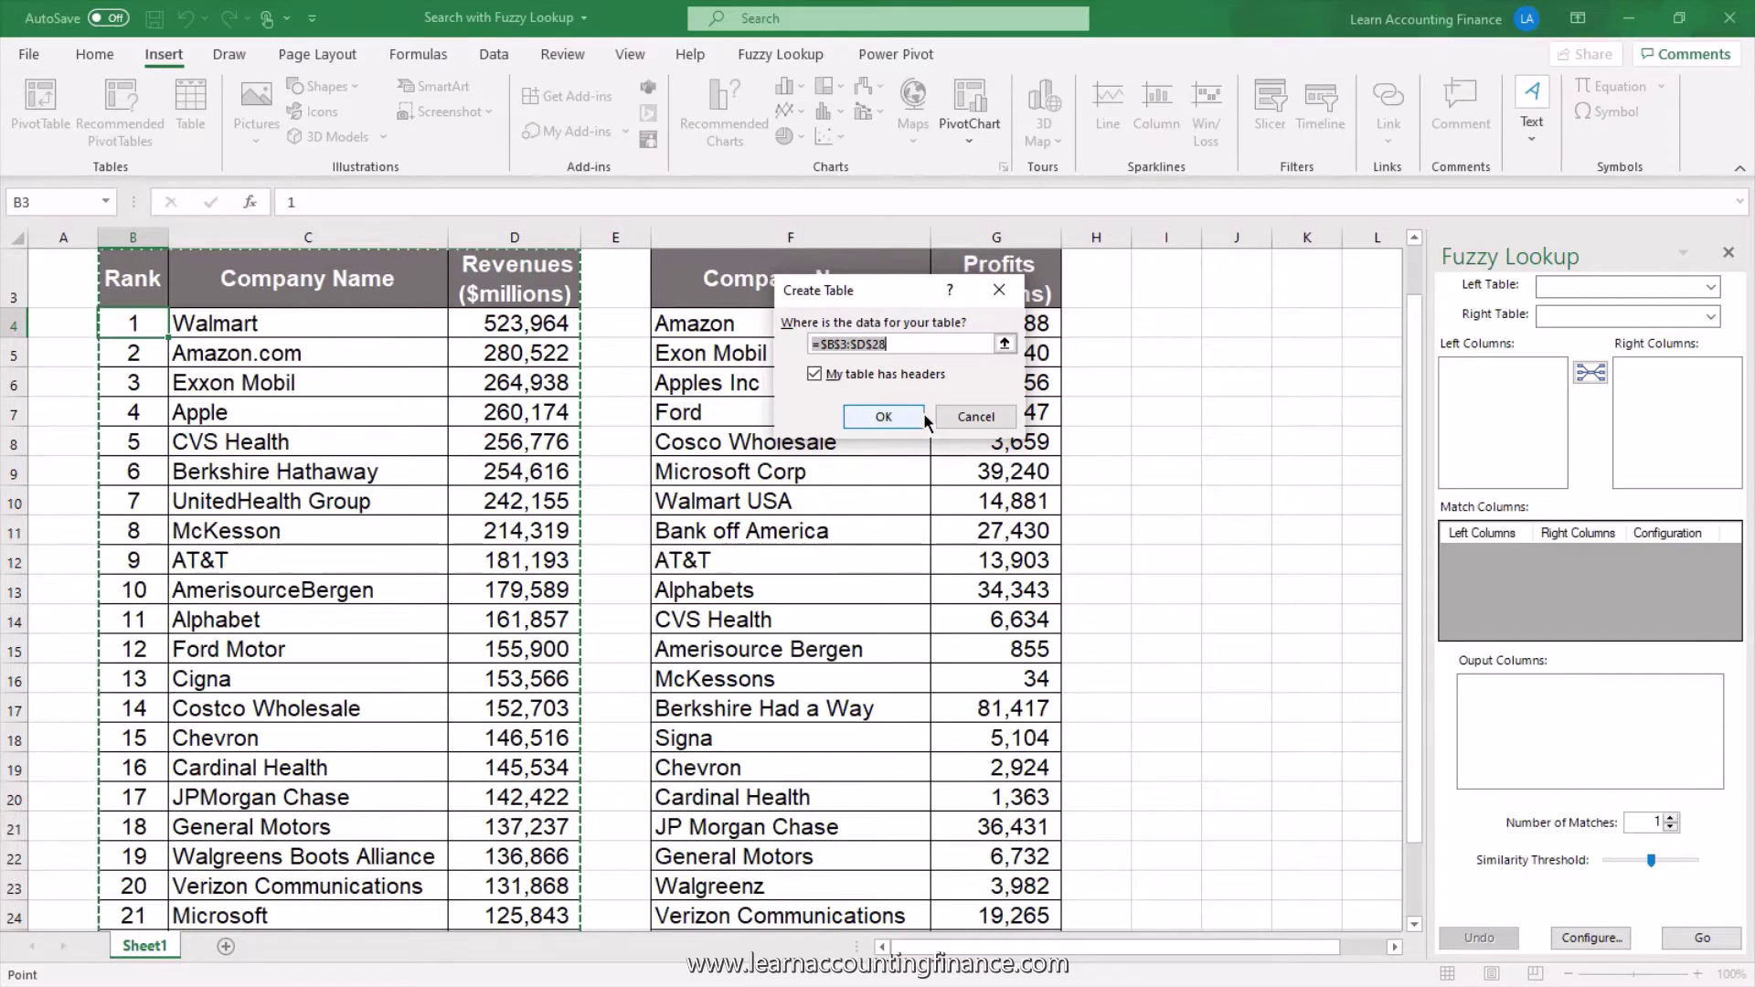
{"action": "left_click", "coordinate": [883, 417]}
{"action": "scroll", "coordinate": [366, 384], "scroll_direction": "up", "scroll_amount": 1}
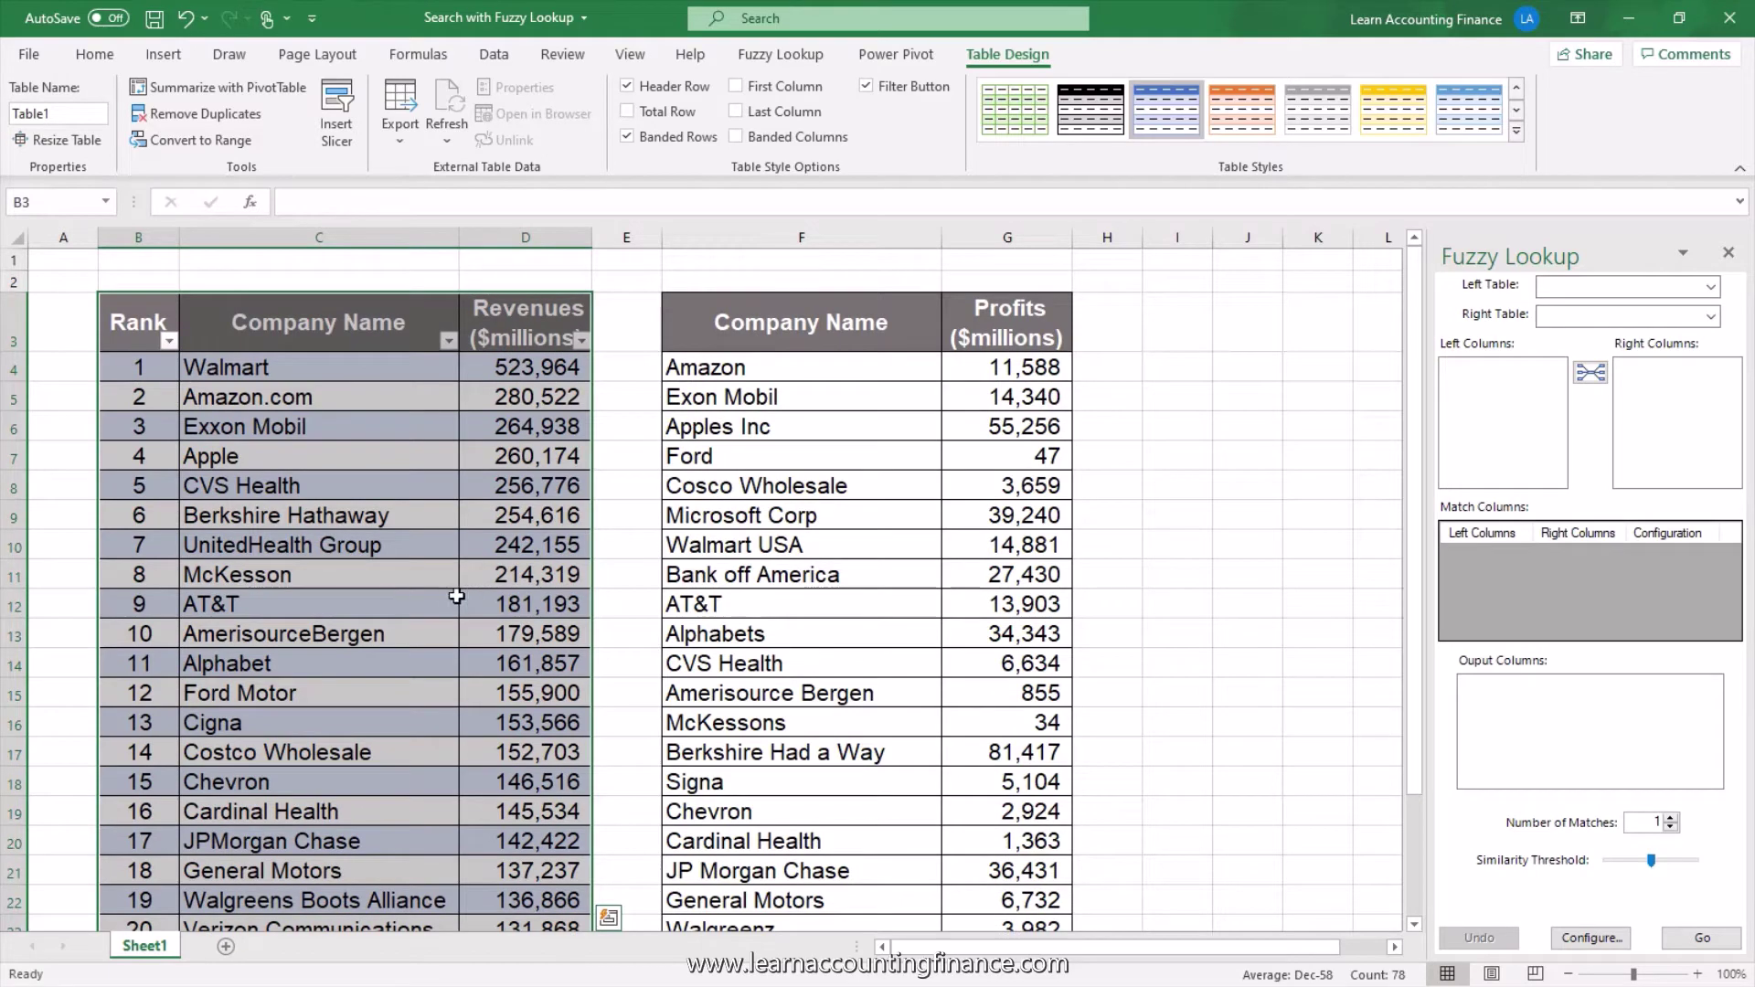
Step: Convert the profits list F3:G28 into Table2 and select its table name
{"action": "left_click", "coordinate": [853, 330]}
{"action": "key", "text": "ctrl+t"}
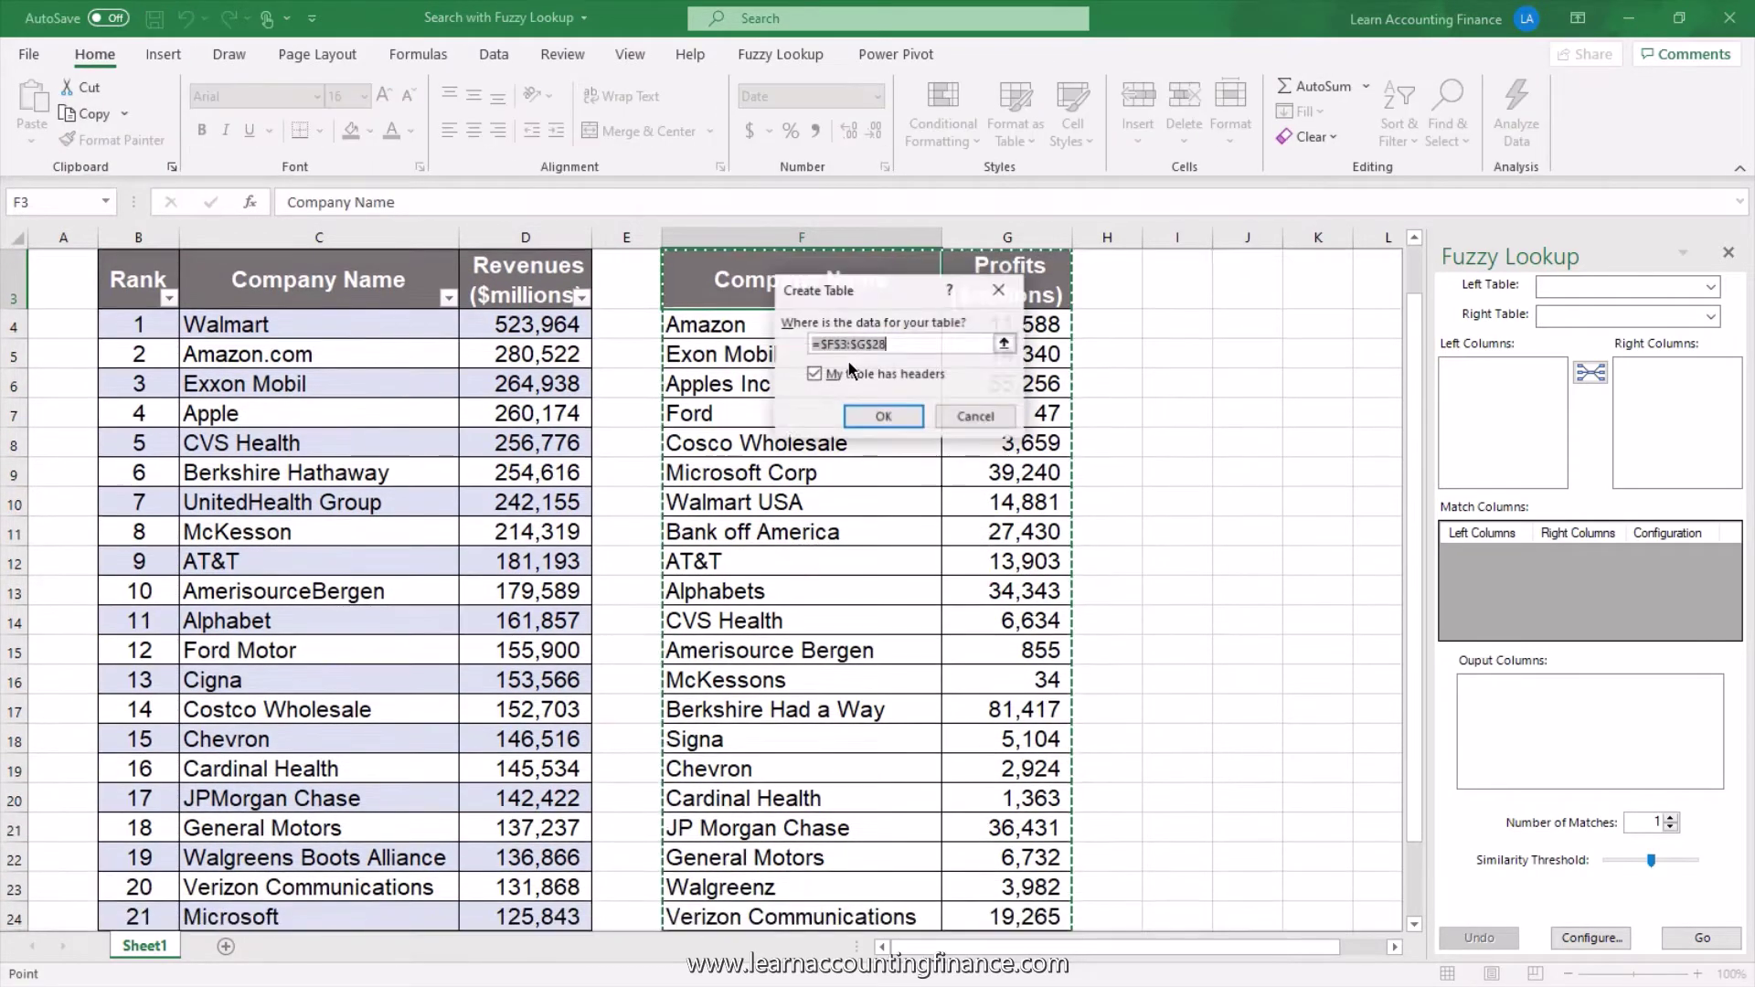
{"action": "left_click", "coordinate": [883, 416]}
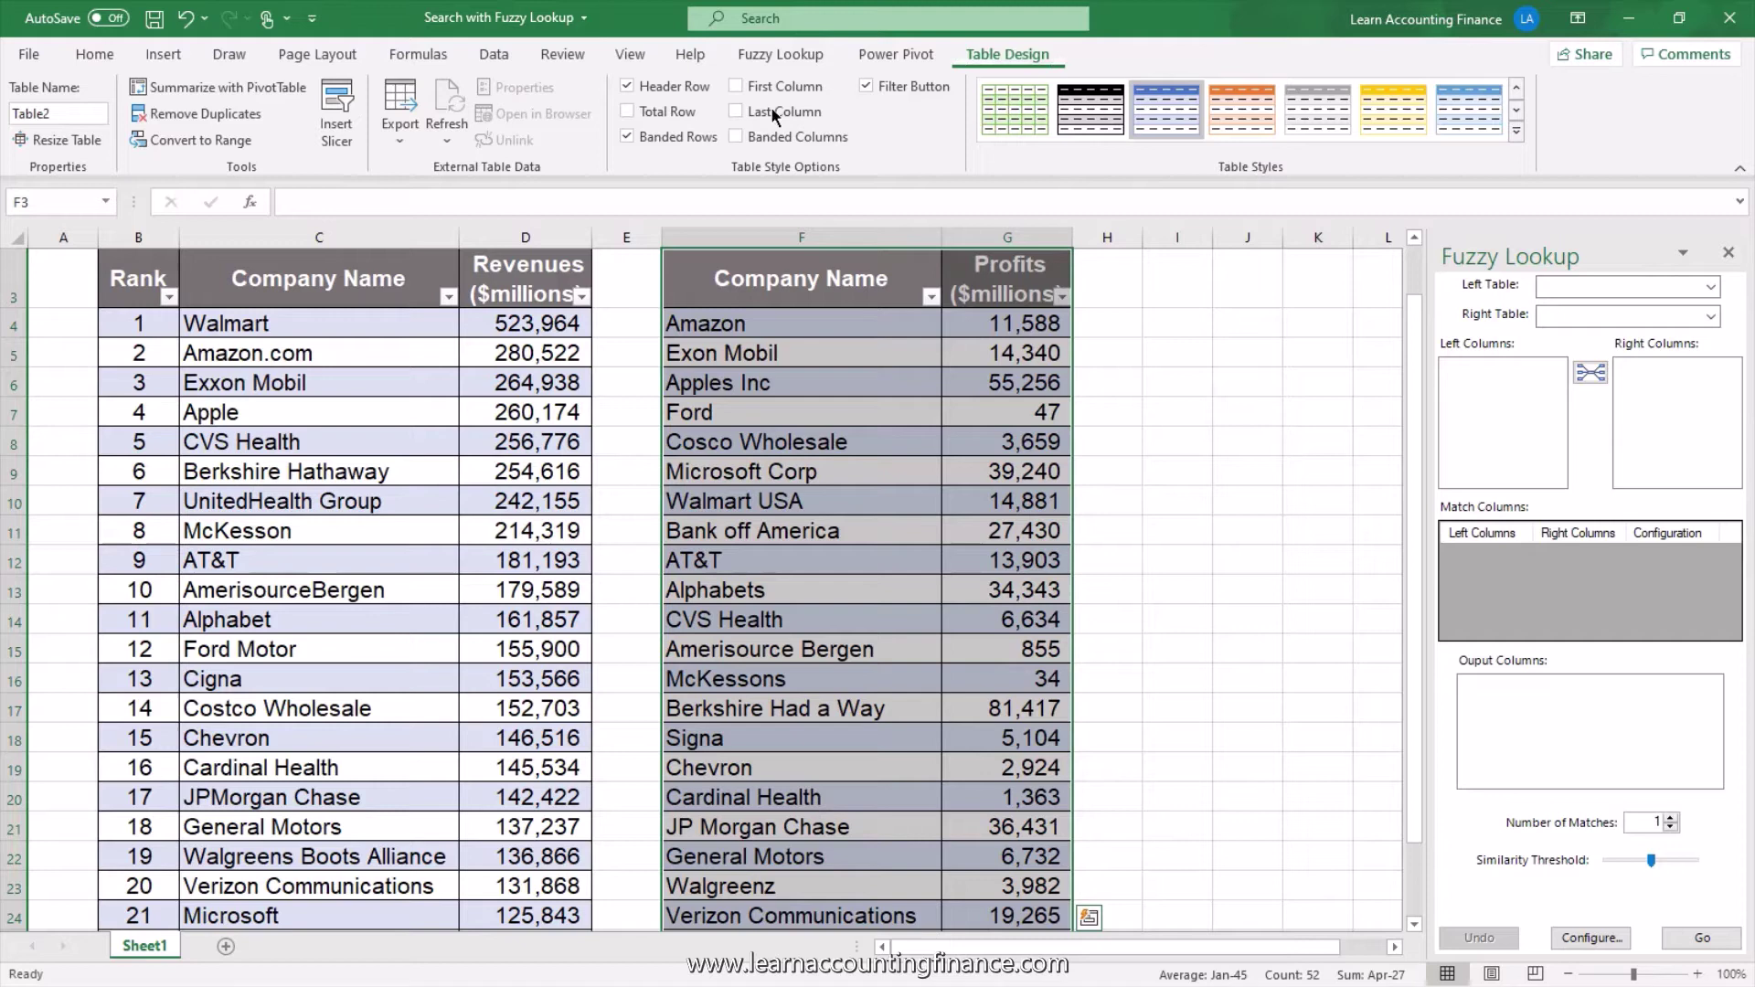
{"action": "double_click", "coordinate": [54, 113]}
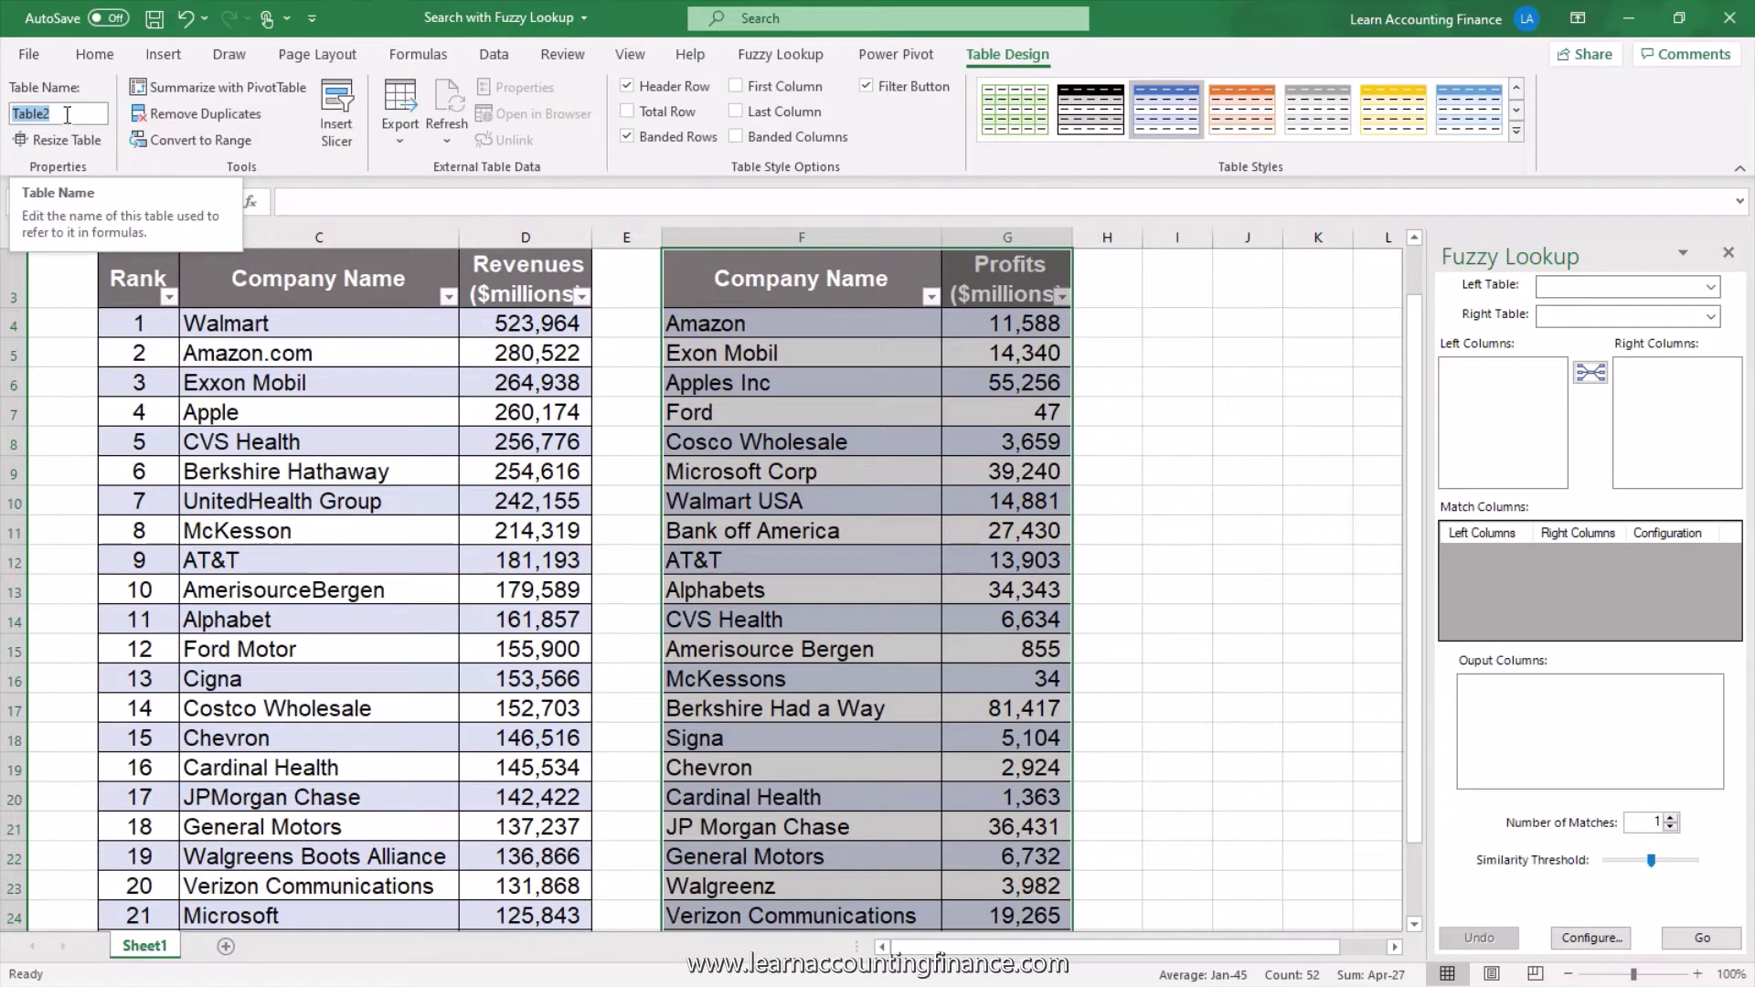
Step: Choose Table1 as the Left Table against Table2 in the Fuzzy Lookup pane
{"action": "left_click", "coordinate": [760, 326]}
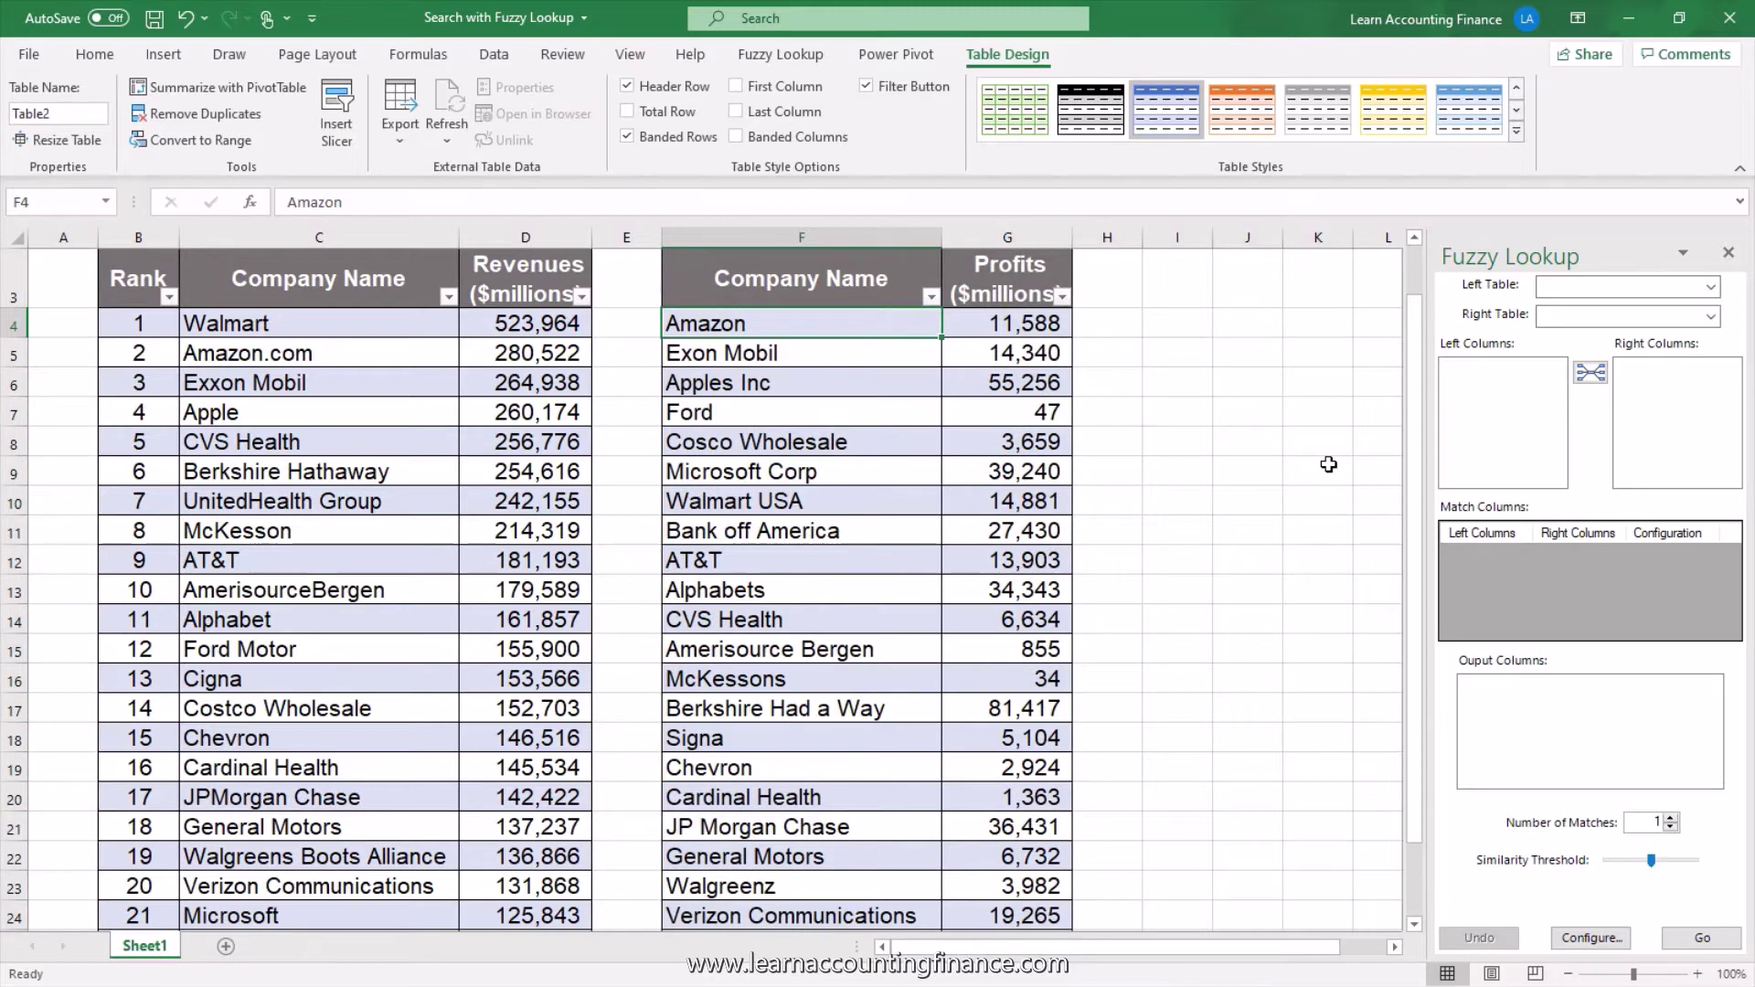
{"action": "left_click", "coordinate": [1710, 287]}
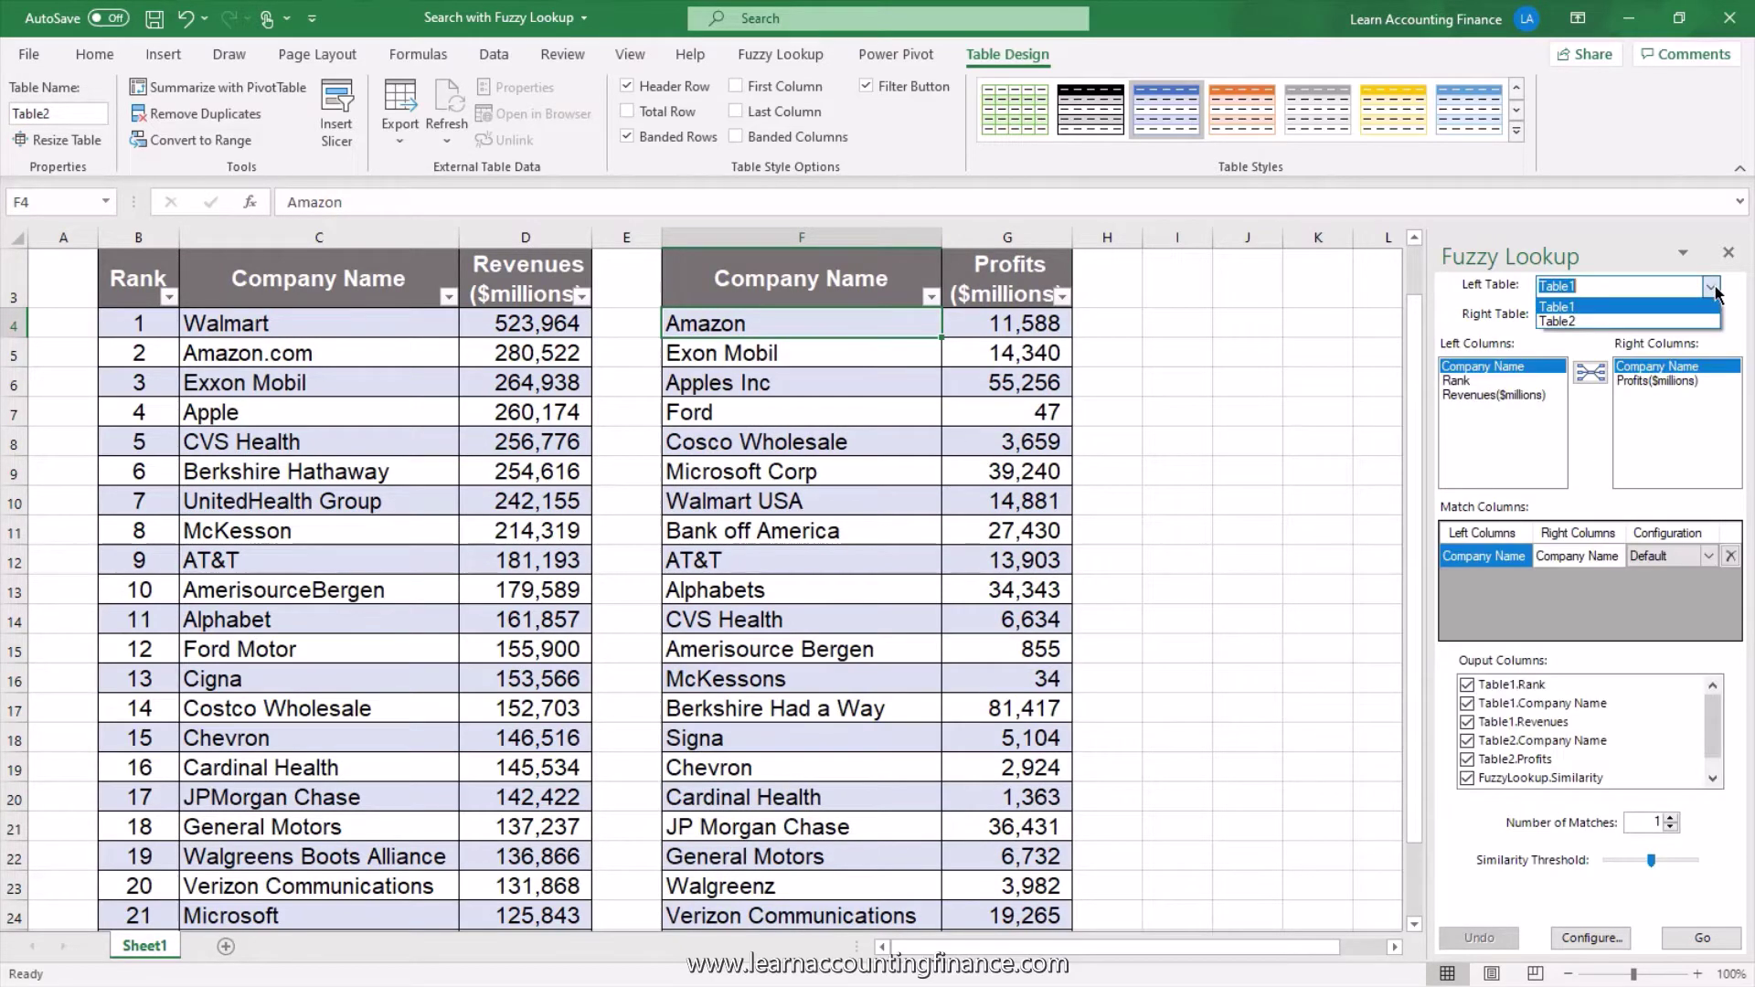
{"action": "left_click", "coordinate": [1568, 308]}
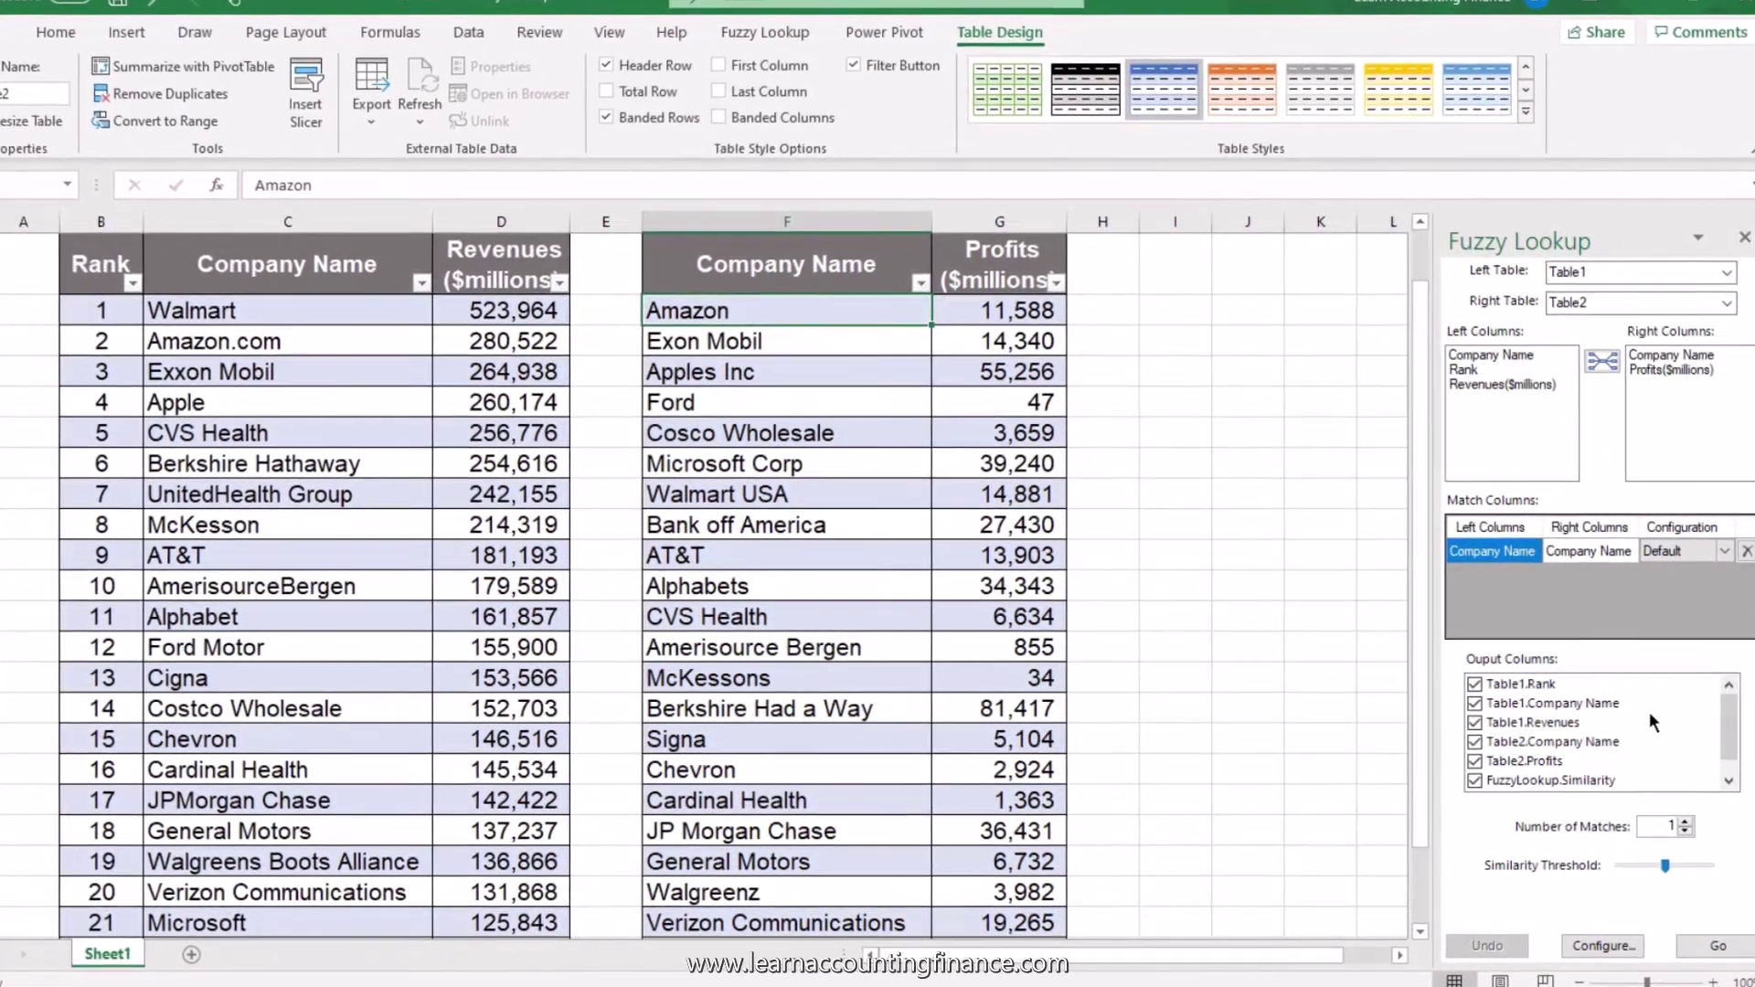
Step: Uncheck Table1.Rank in the Fuzzy Lookup Output Columns list
{"action": "left_click_drag", "start_coordinate": [1731, 724], "coordinate": [1735, 736]}
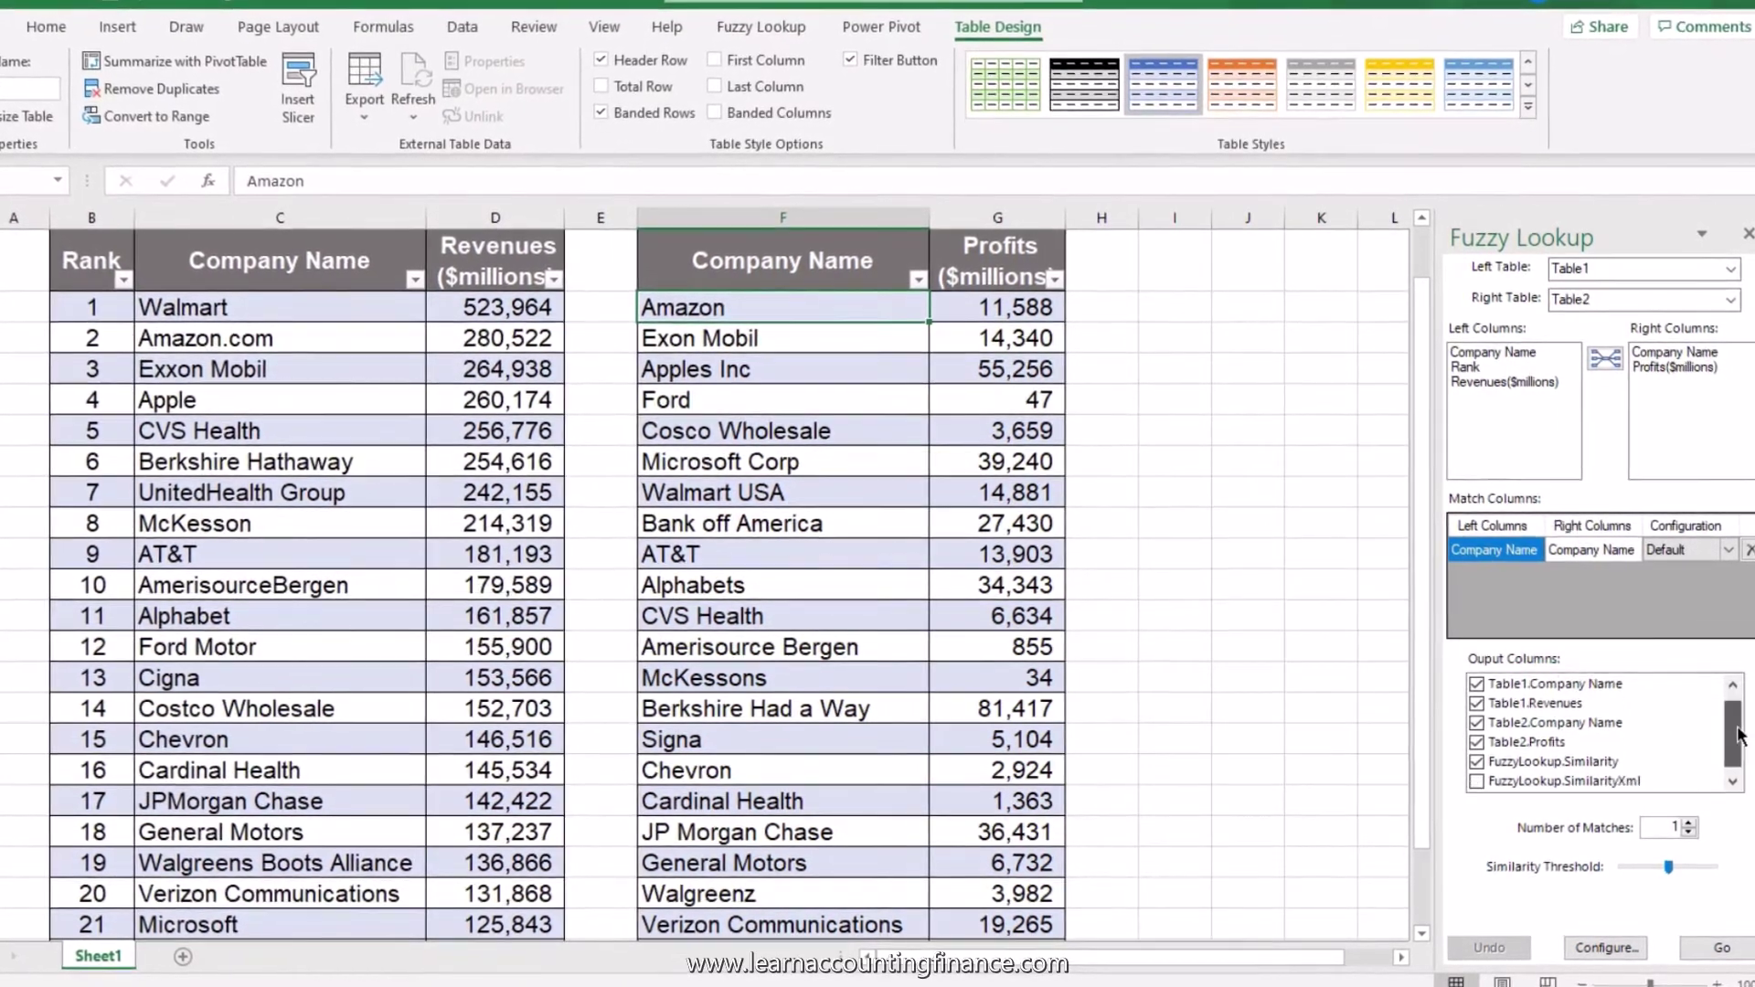
{"action": "scroll", "coordinate": [1521, 687], "scroll_direction": "up", "scroll_amount": 1}
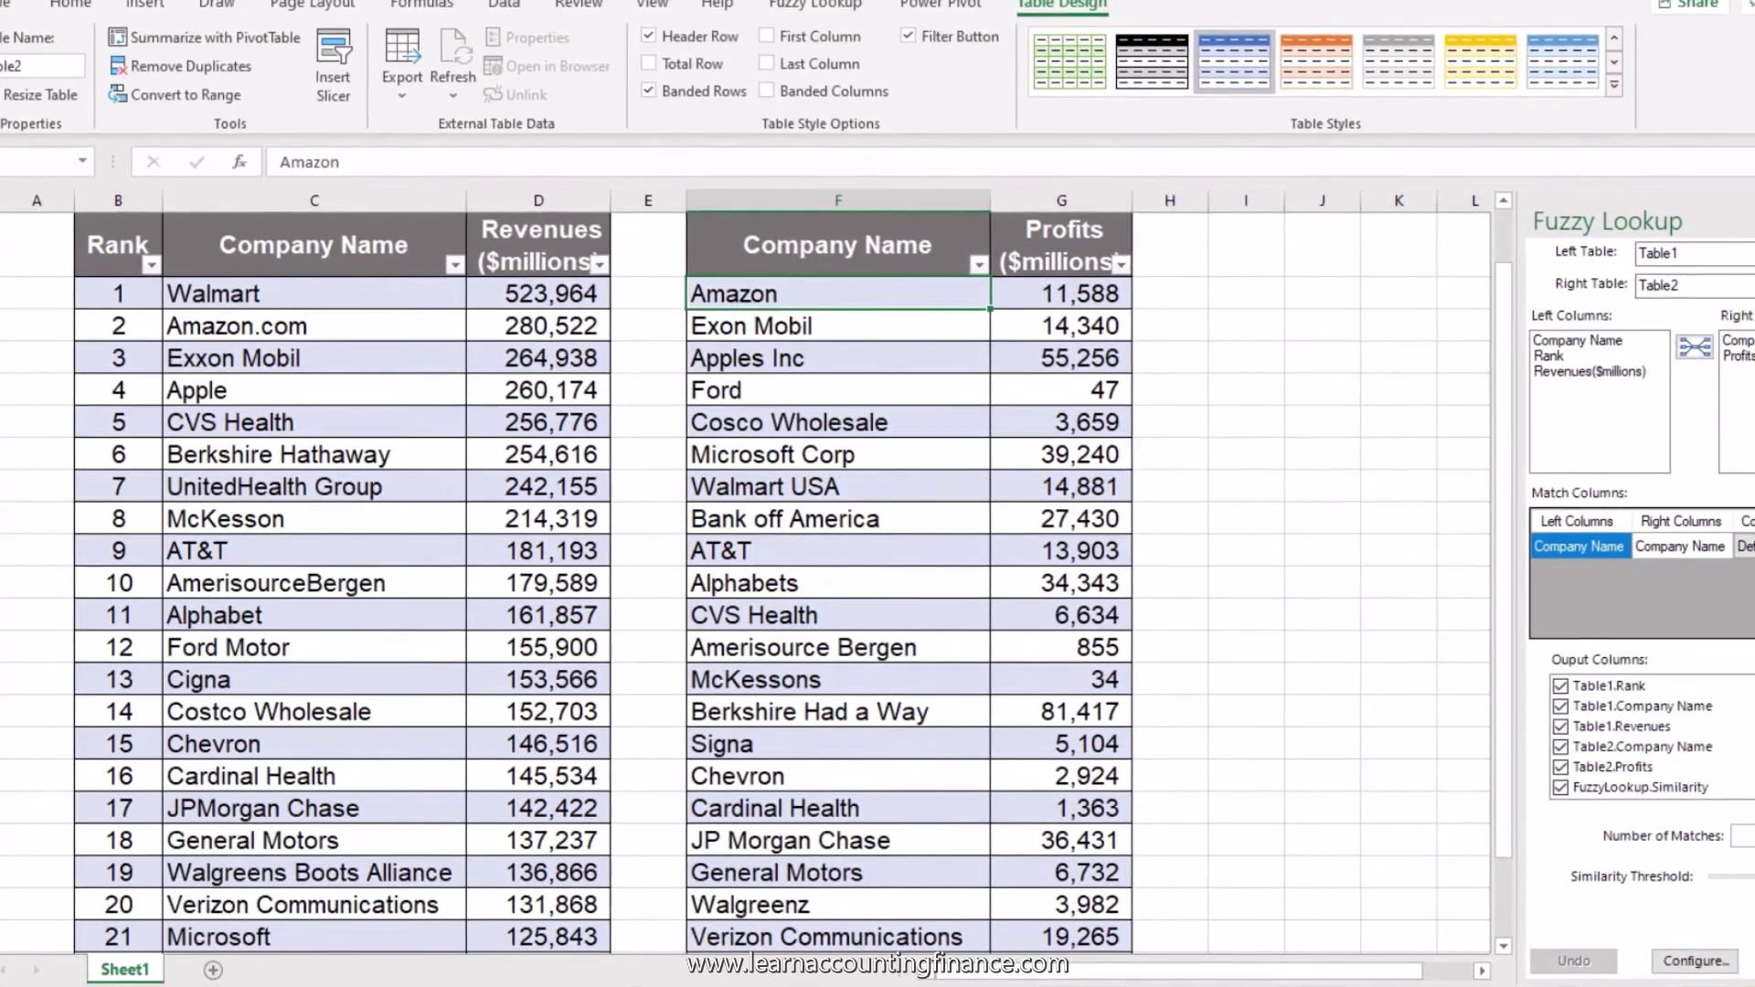
{"action": "left_click", "coordinate": [1561, 686]}
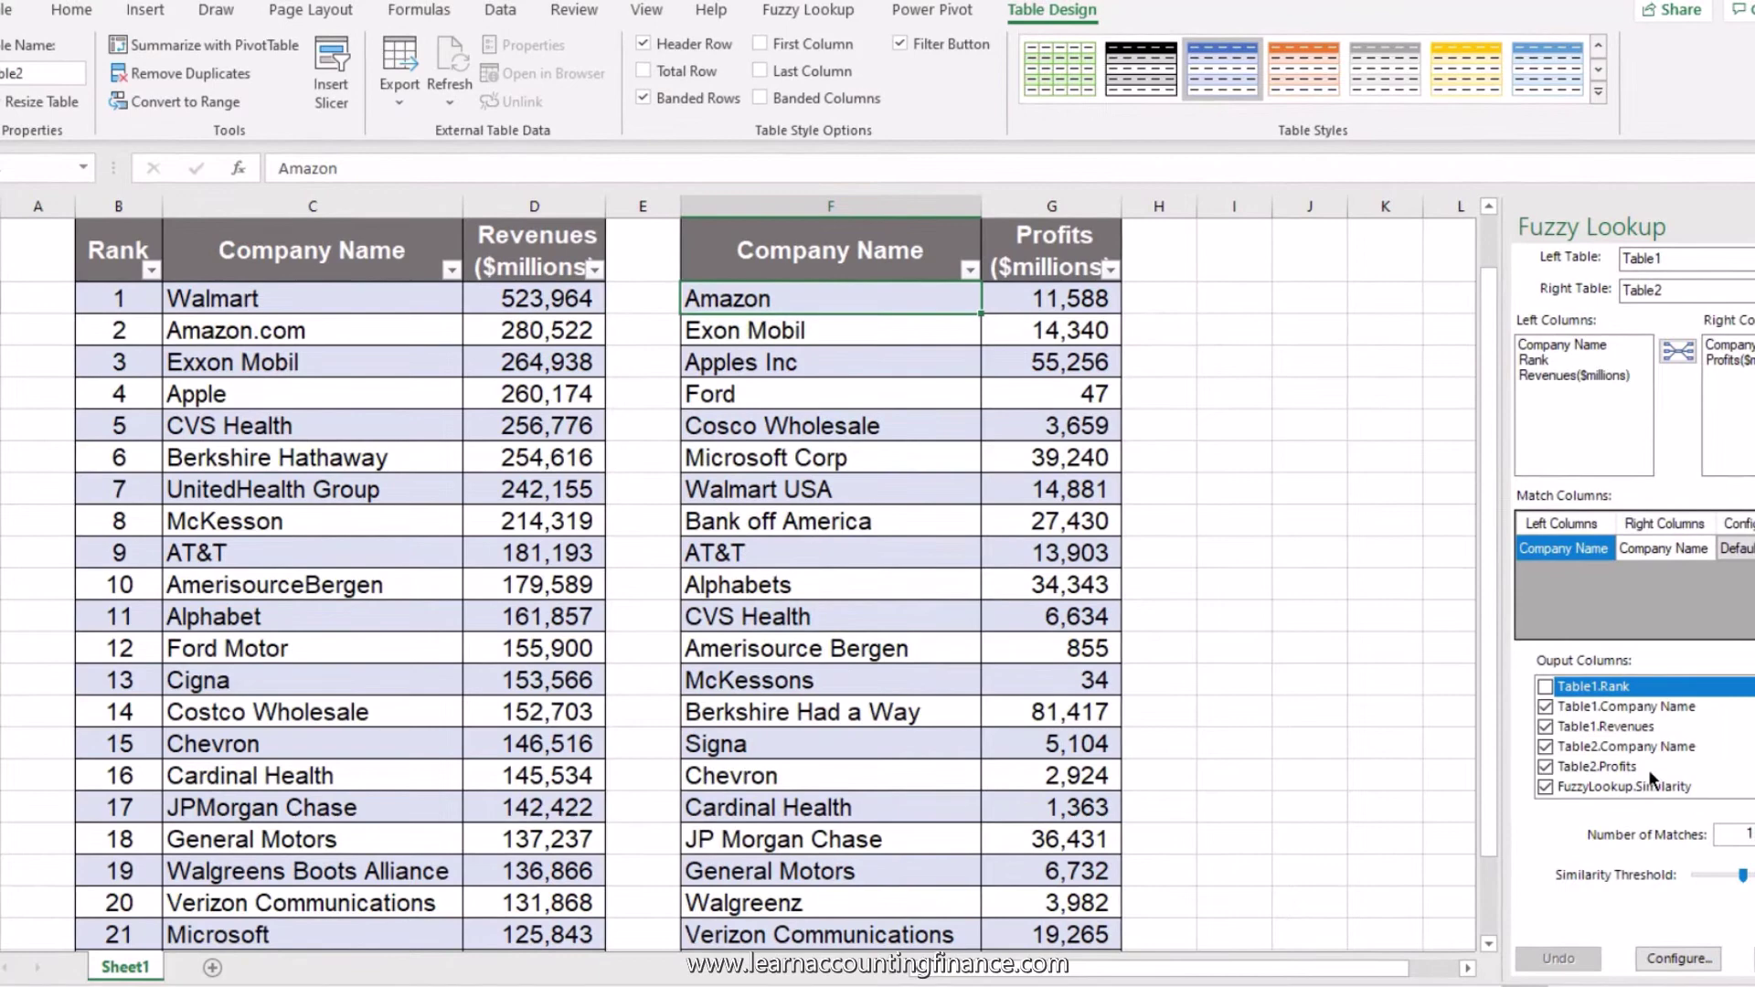
{"action": "scroll", "coordinate": [1652, 779], "scroll_direction": "down", "scroll_amount": 1}
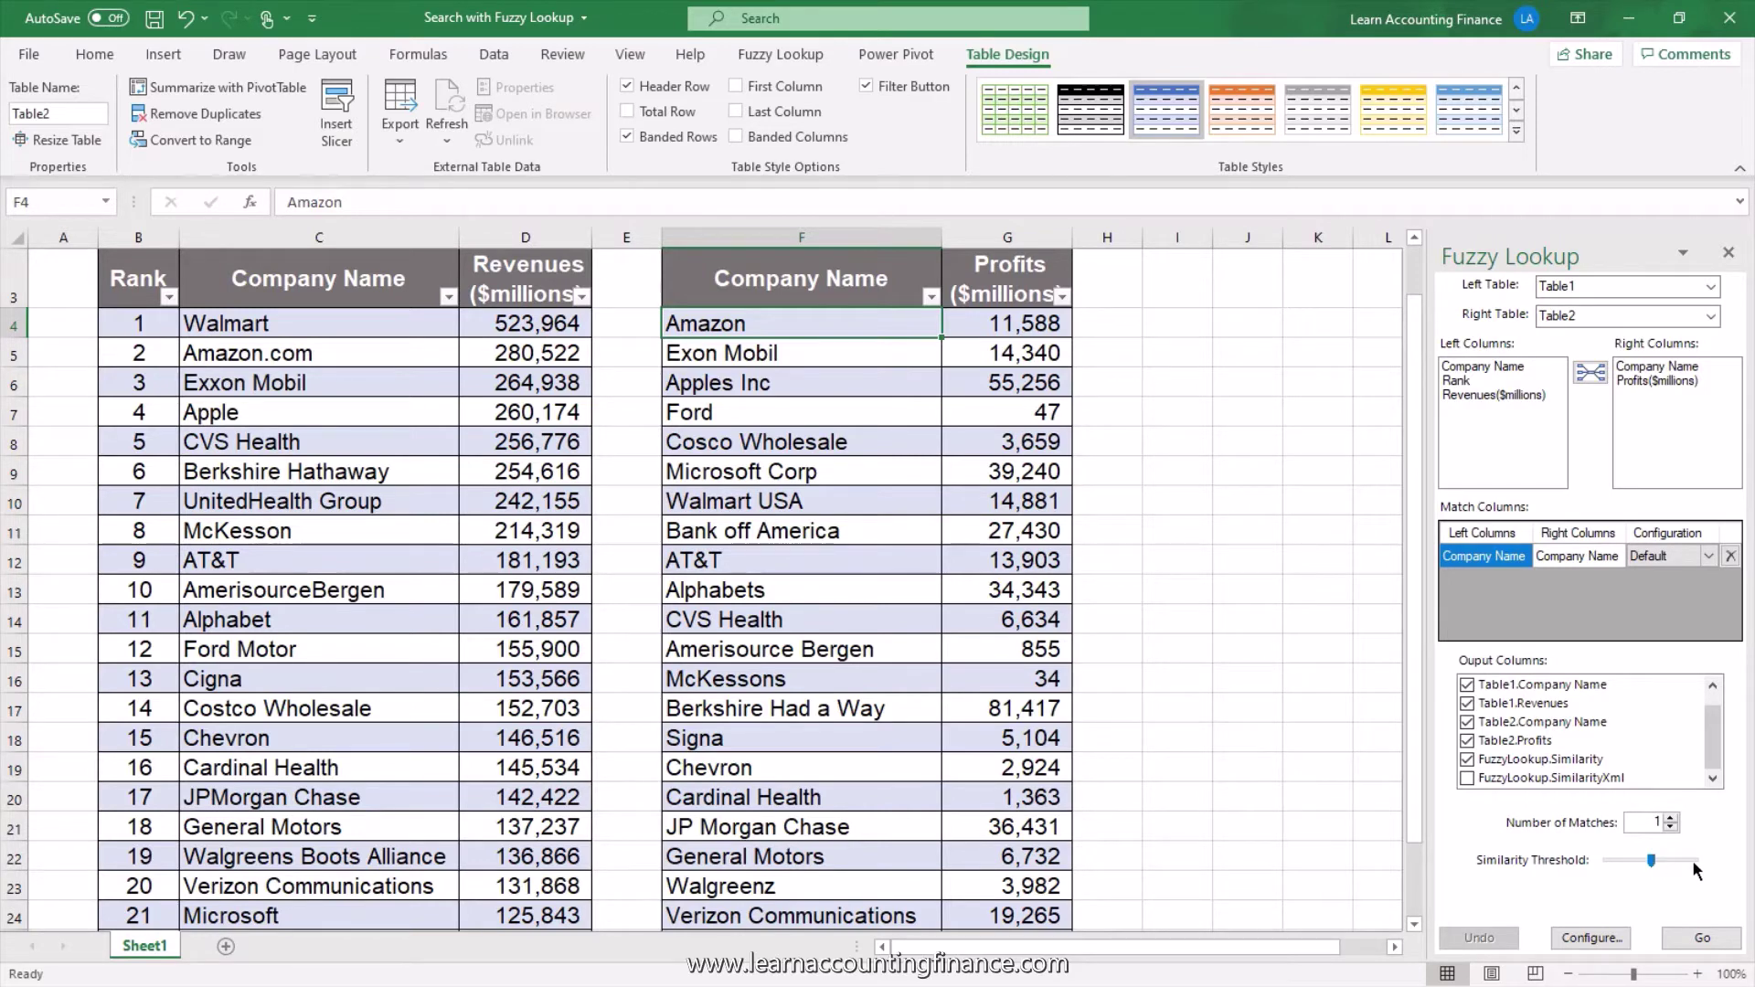
Step: Point out the Exon Mobil and Walmart USA spellings, then insert a blank Sheet2
{"action": "left_click", "coordinate": [748, 352]}
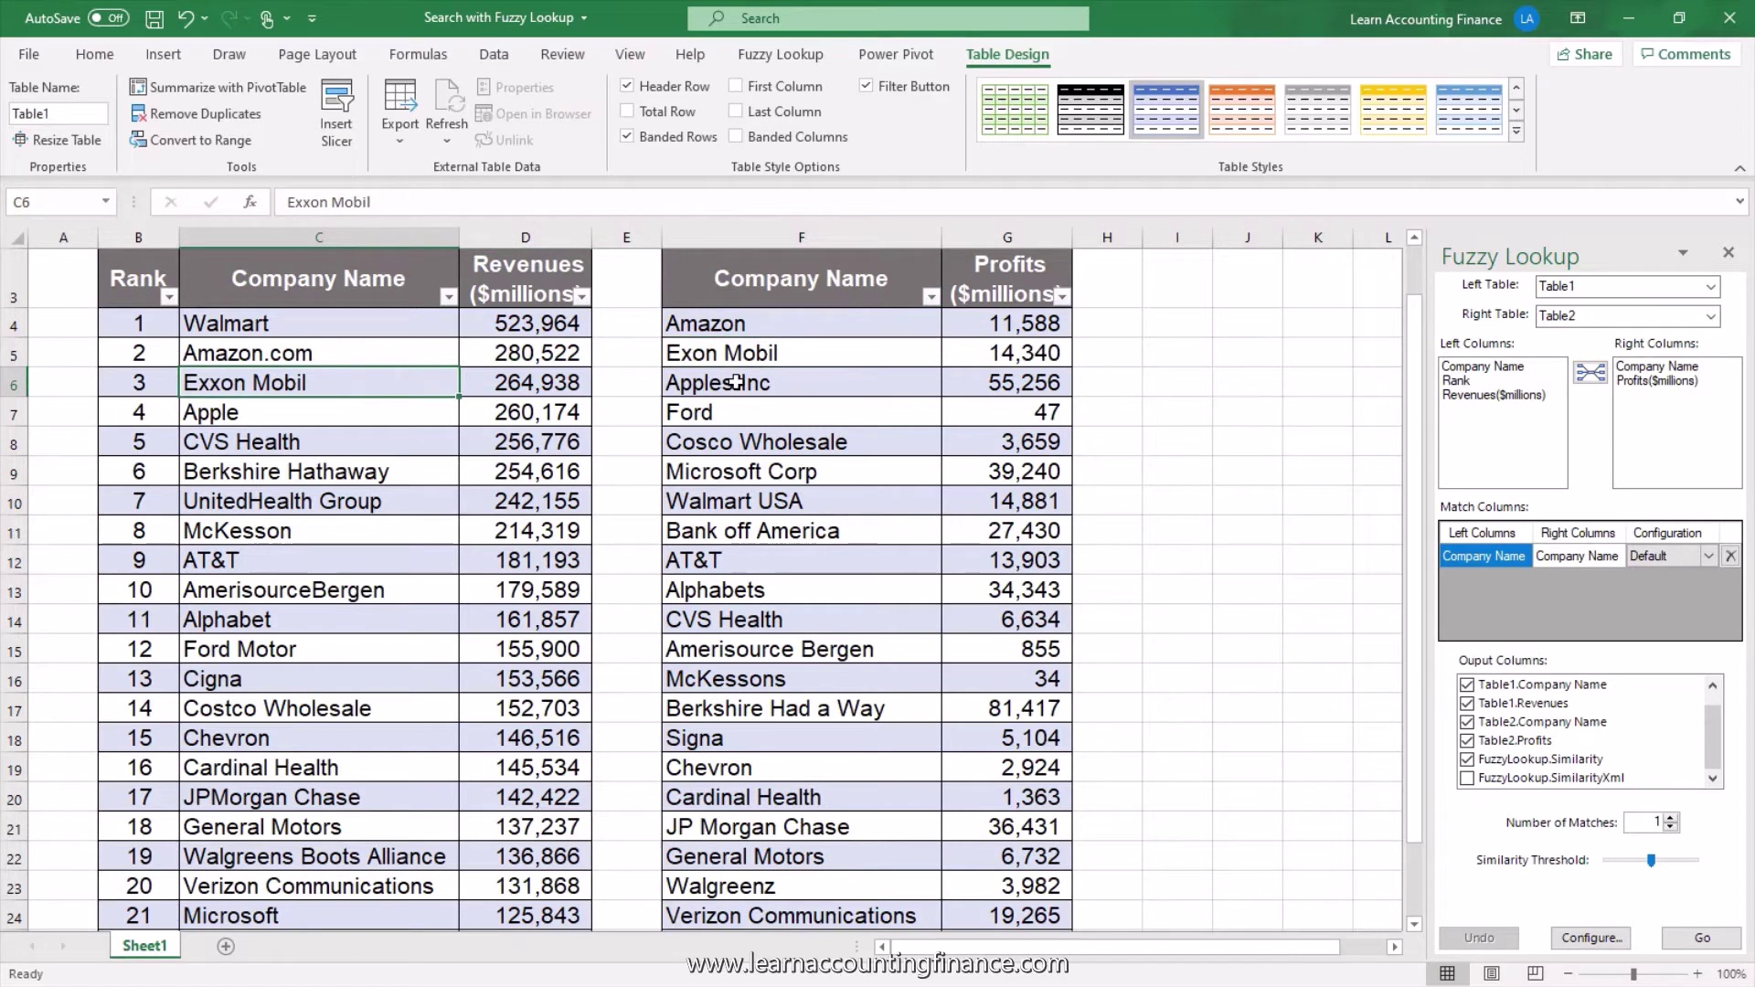
{"action": "left_click", "coordinate": [731, 501]}
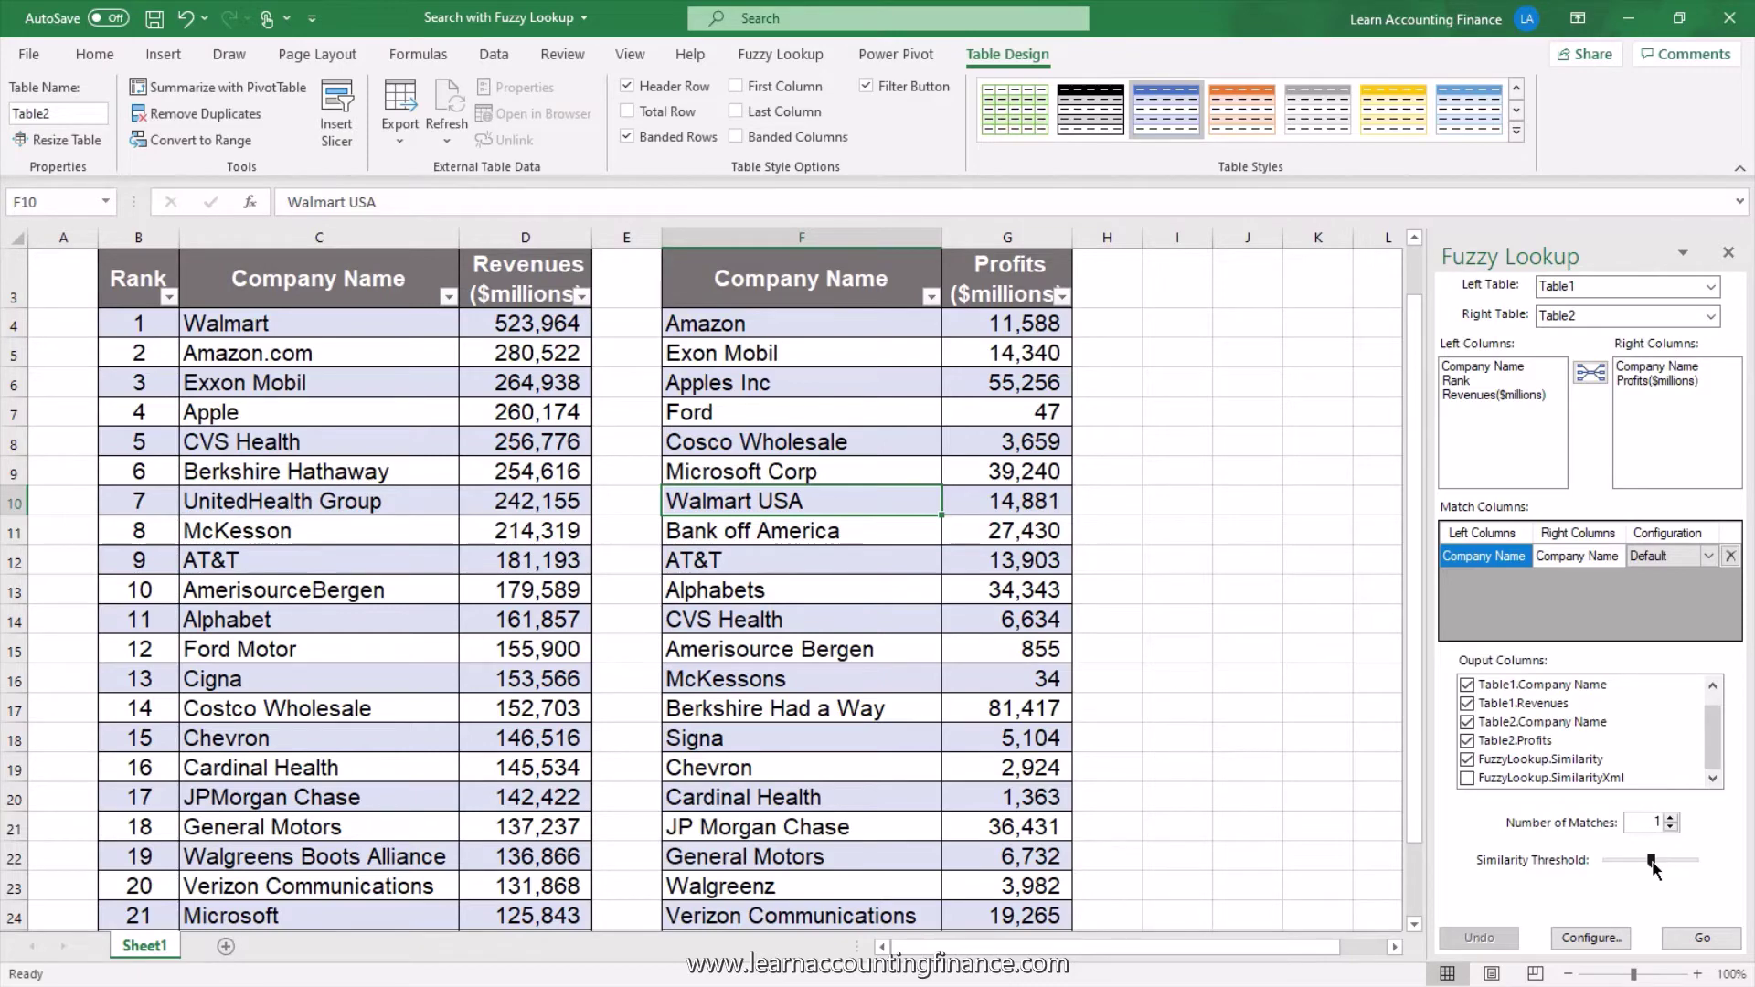
{"action": "left_click_drag", "start_coordinate": [1312, 954], "coordinate": [1379, 946]}
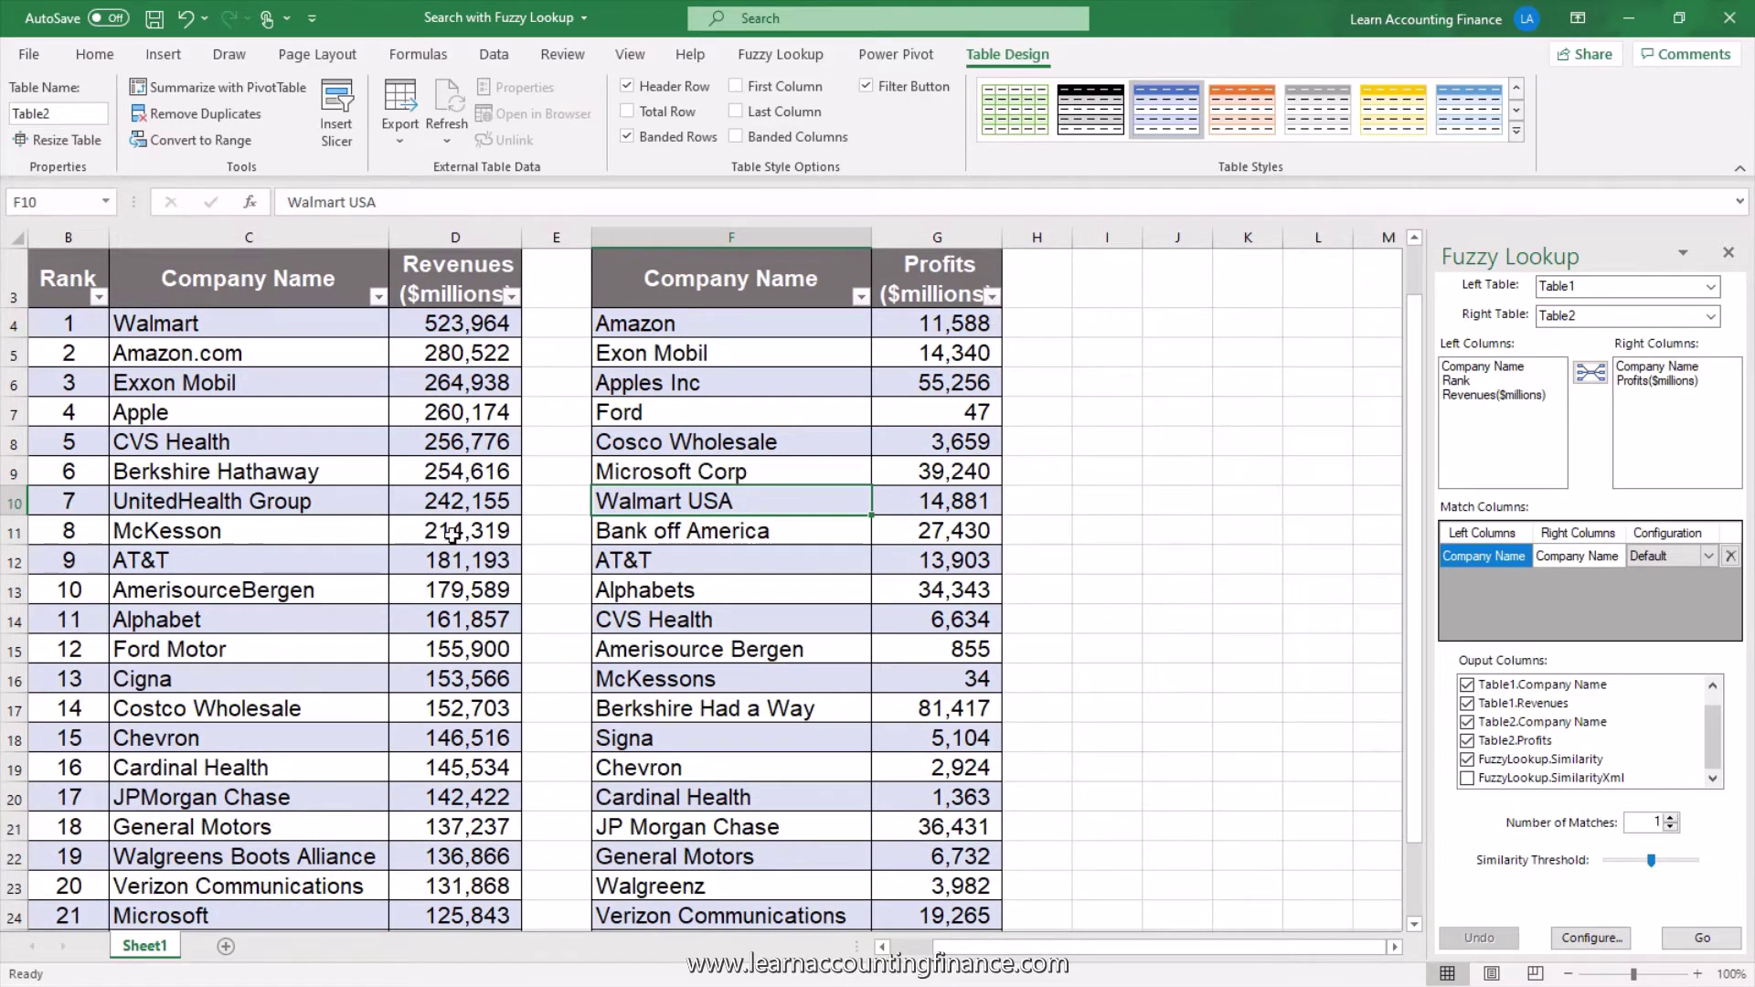
{"action": "left_click", "coordinate": [226, 947]}
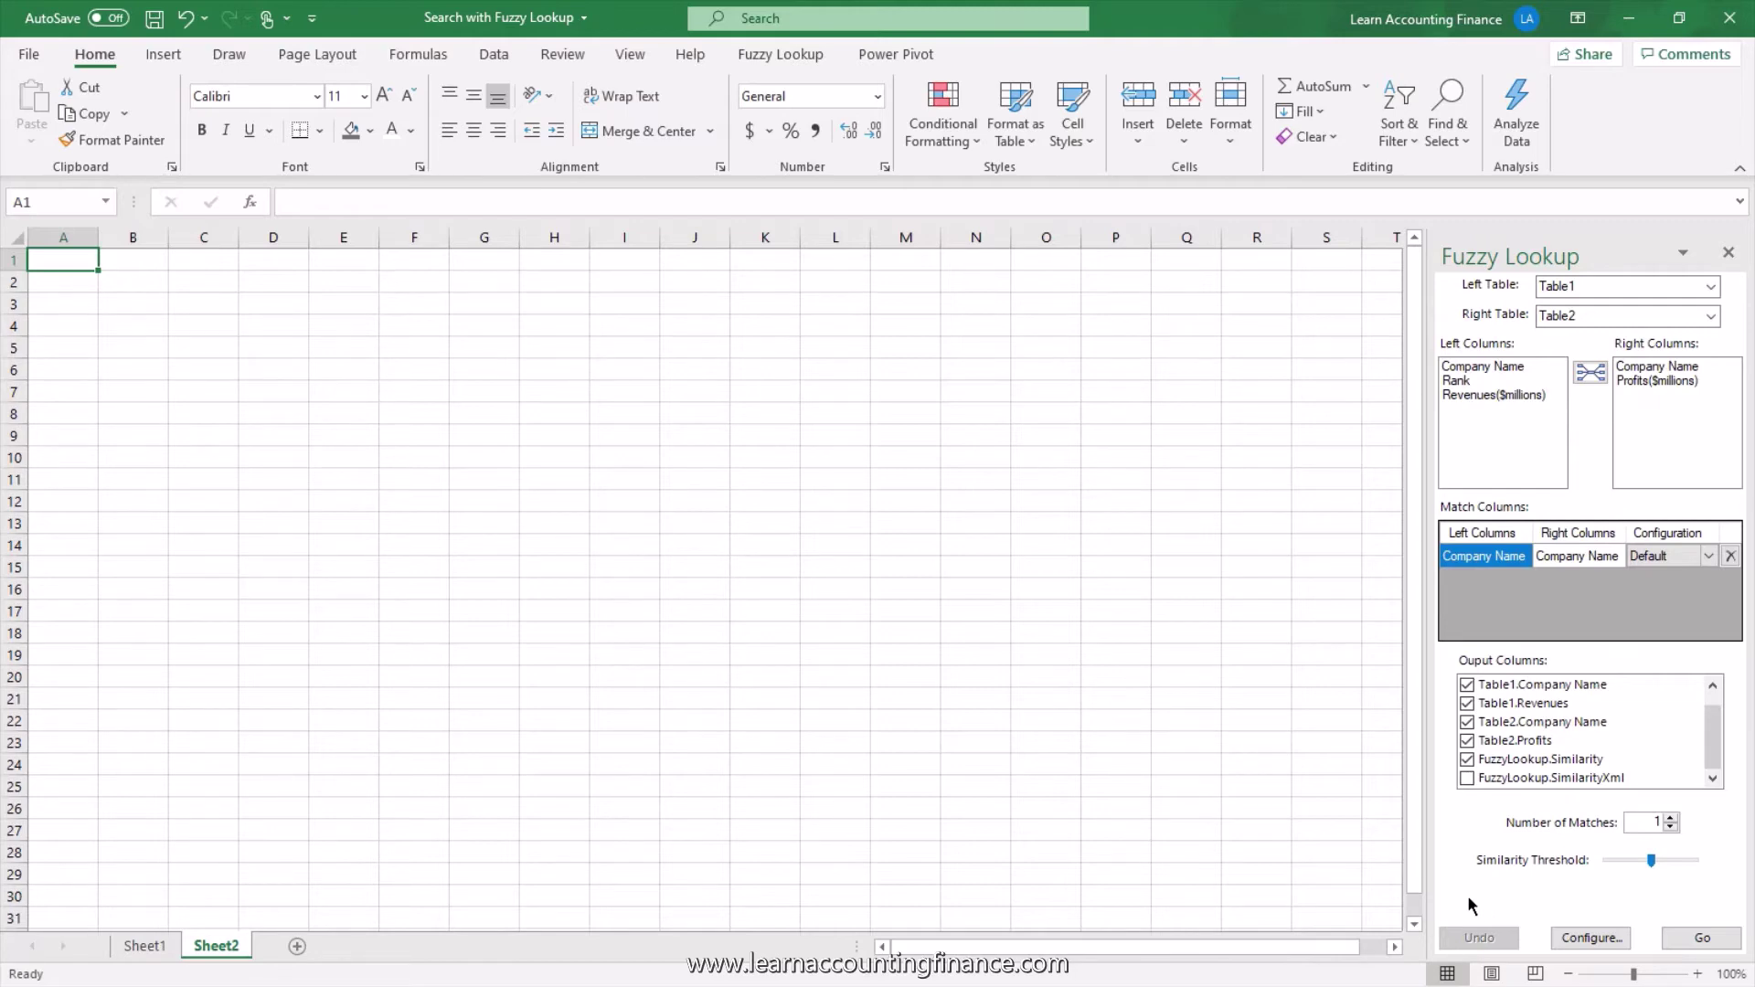
{"action": "left_click", "coordinate": [144, 947]}
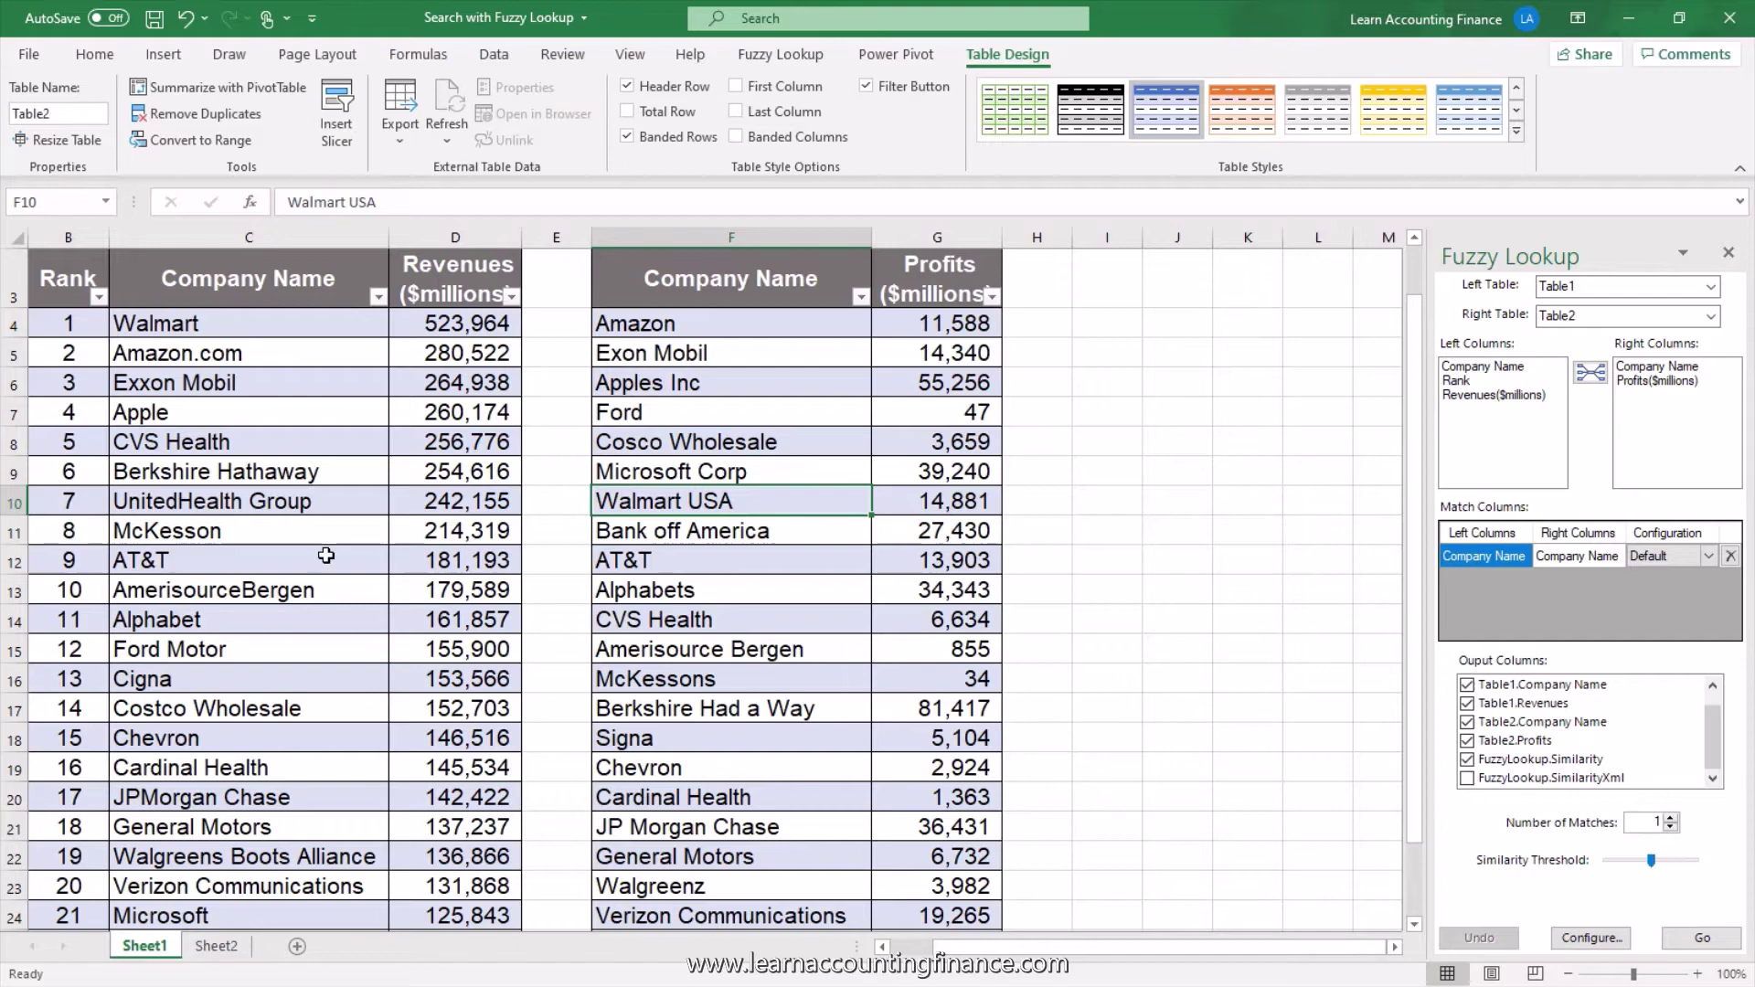
{"action": "left_click", "coordinate": [205, 949]}
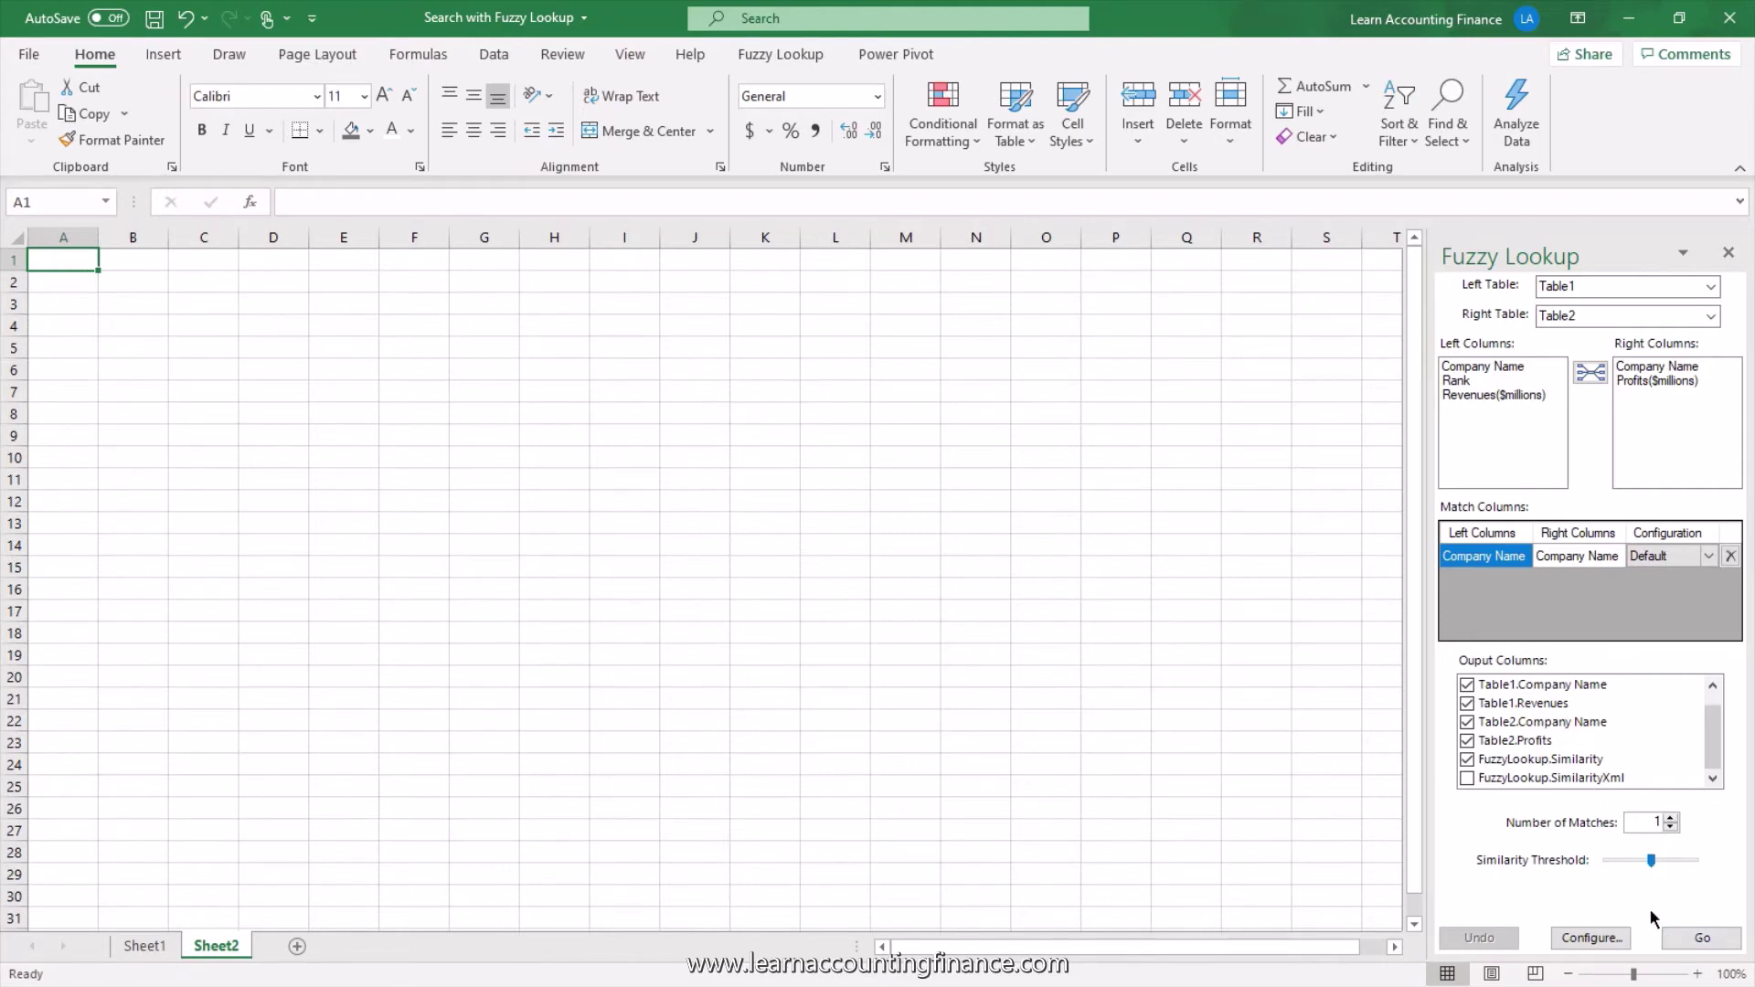
Step: Run the fuzzy match into Sheet2, centre the A1:E1 headers and autofit columns
{"action": "left_click", "coordinate": [1692, 942]}
{"action": "scroll", "coordinate": [233, 420], "scroll_direction": "up", "scroll_amount": 3}
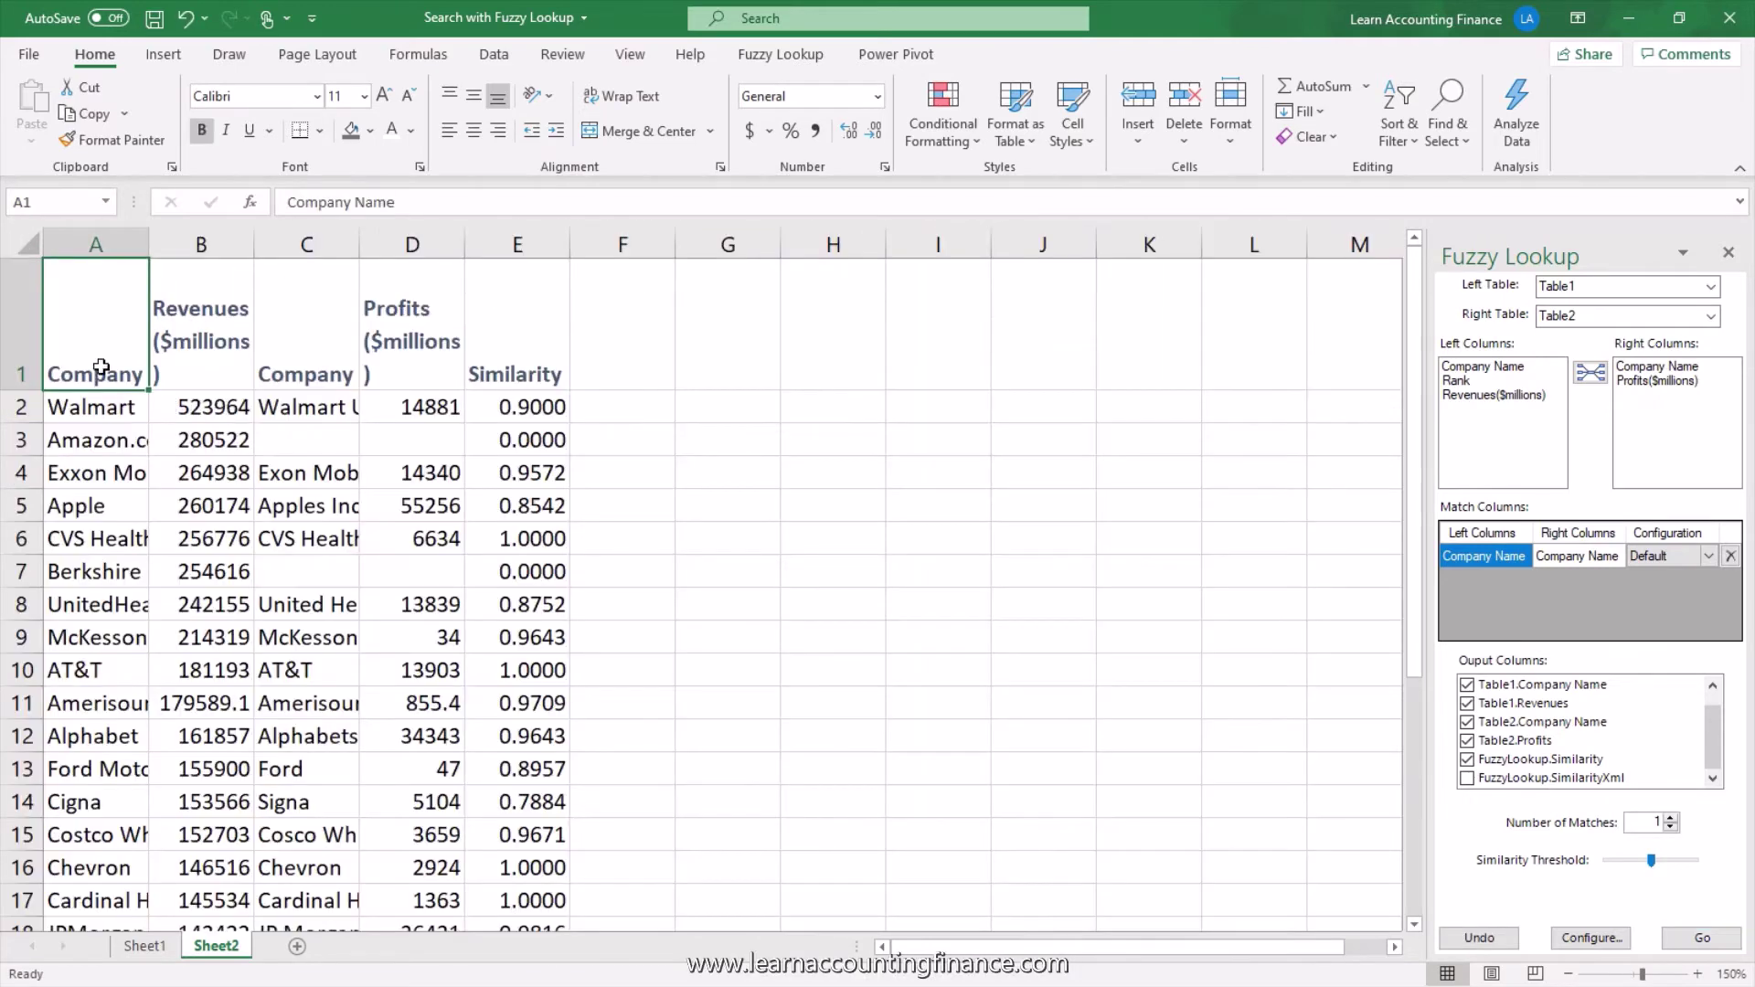
{"action": "left_click_drag", "start_coordinate": [100, 367], "coordinate": [519, 346]}
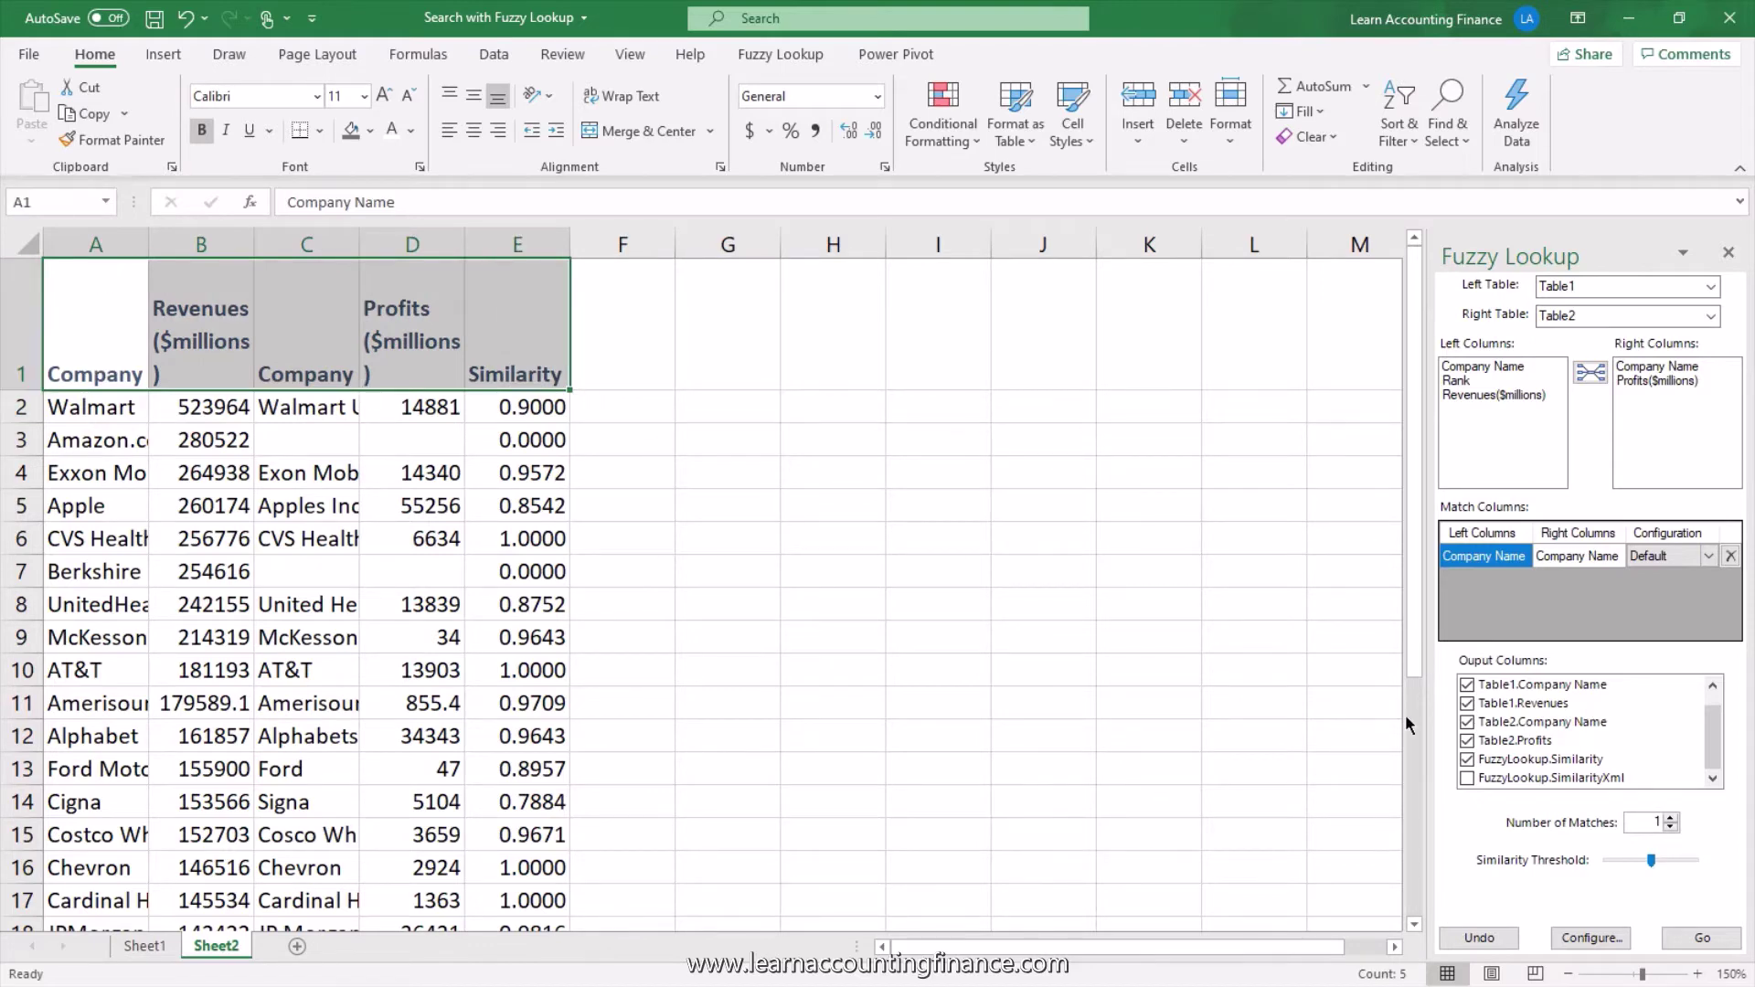
{"action": "left_click", "coordinate": [474, 131]}
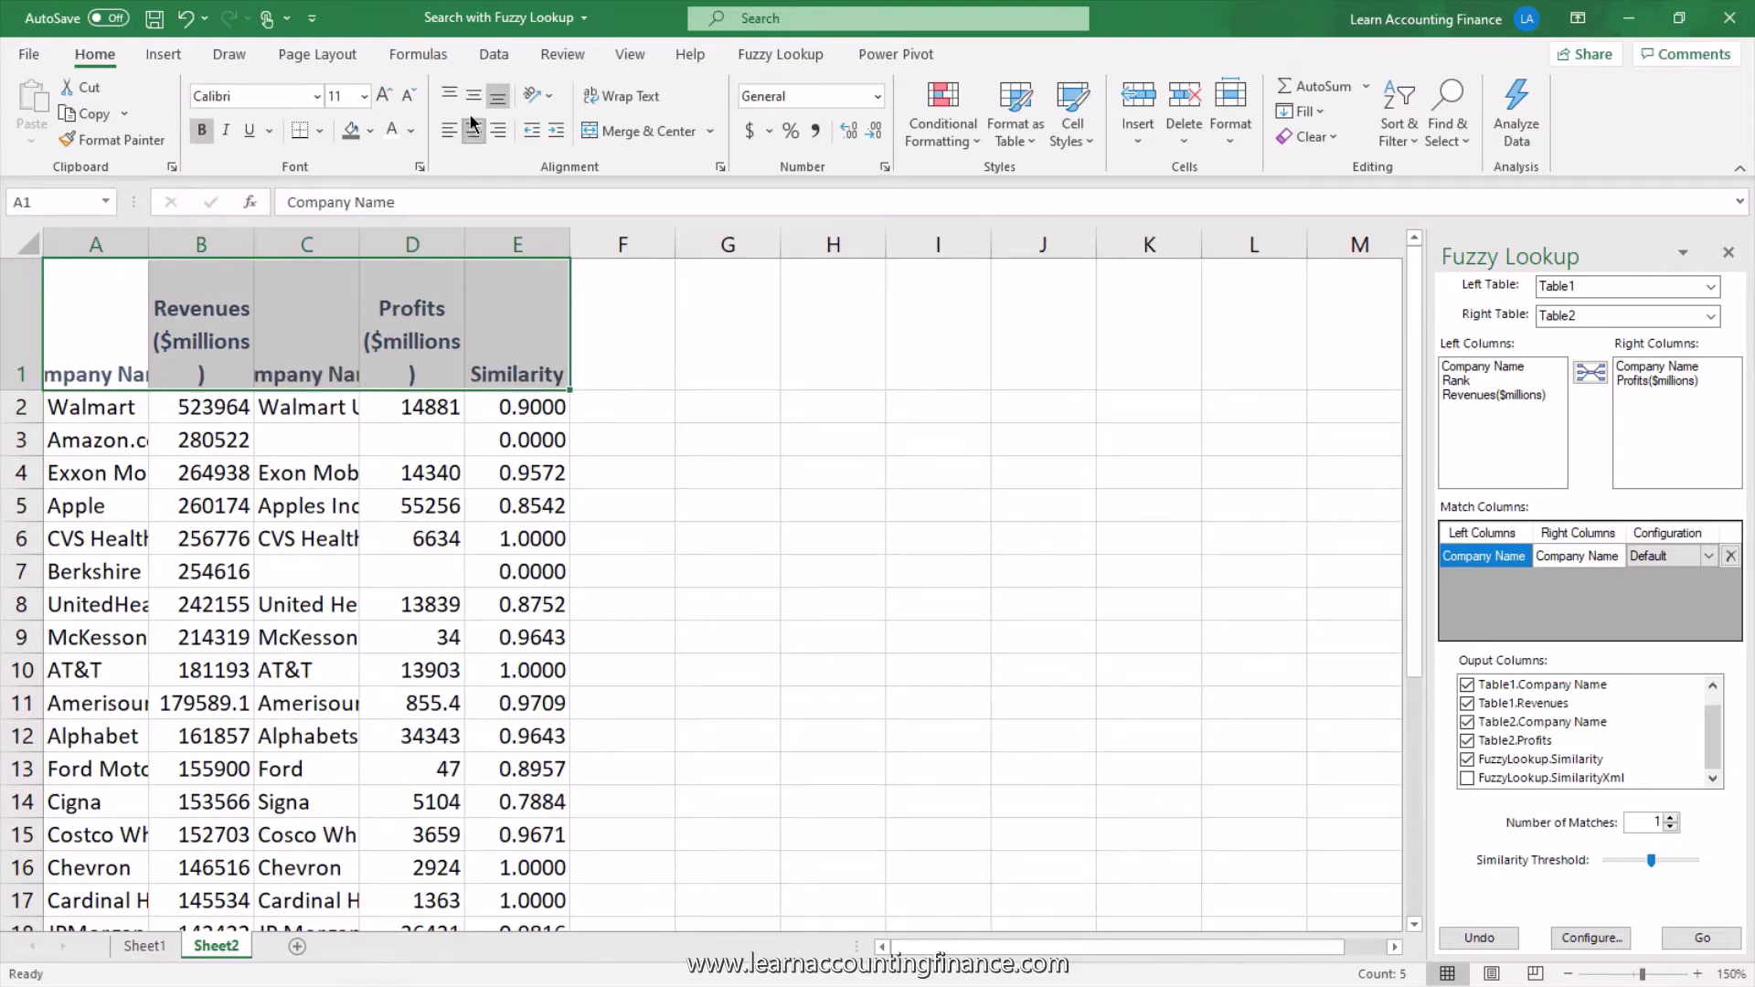
{"action": "left_click", "coordinate": [474, 96]}
{"action": "key", "text": "ctrl+a"}
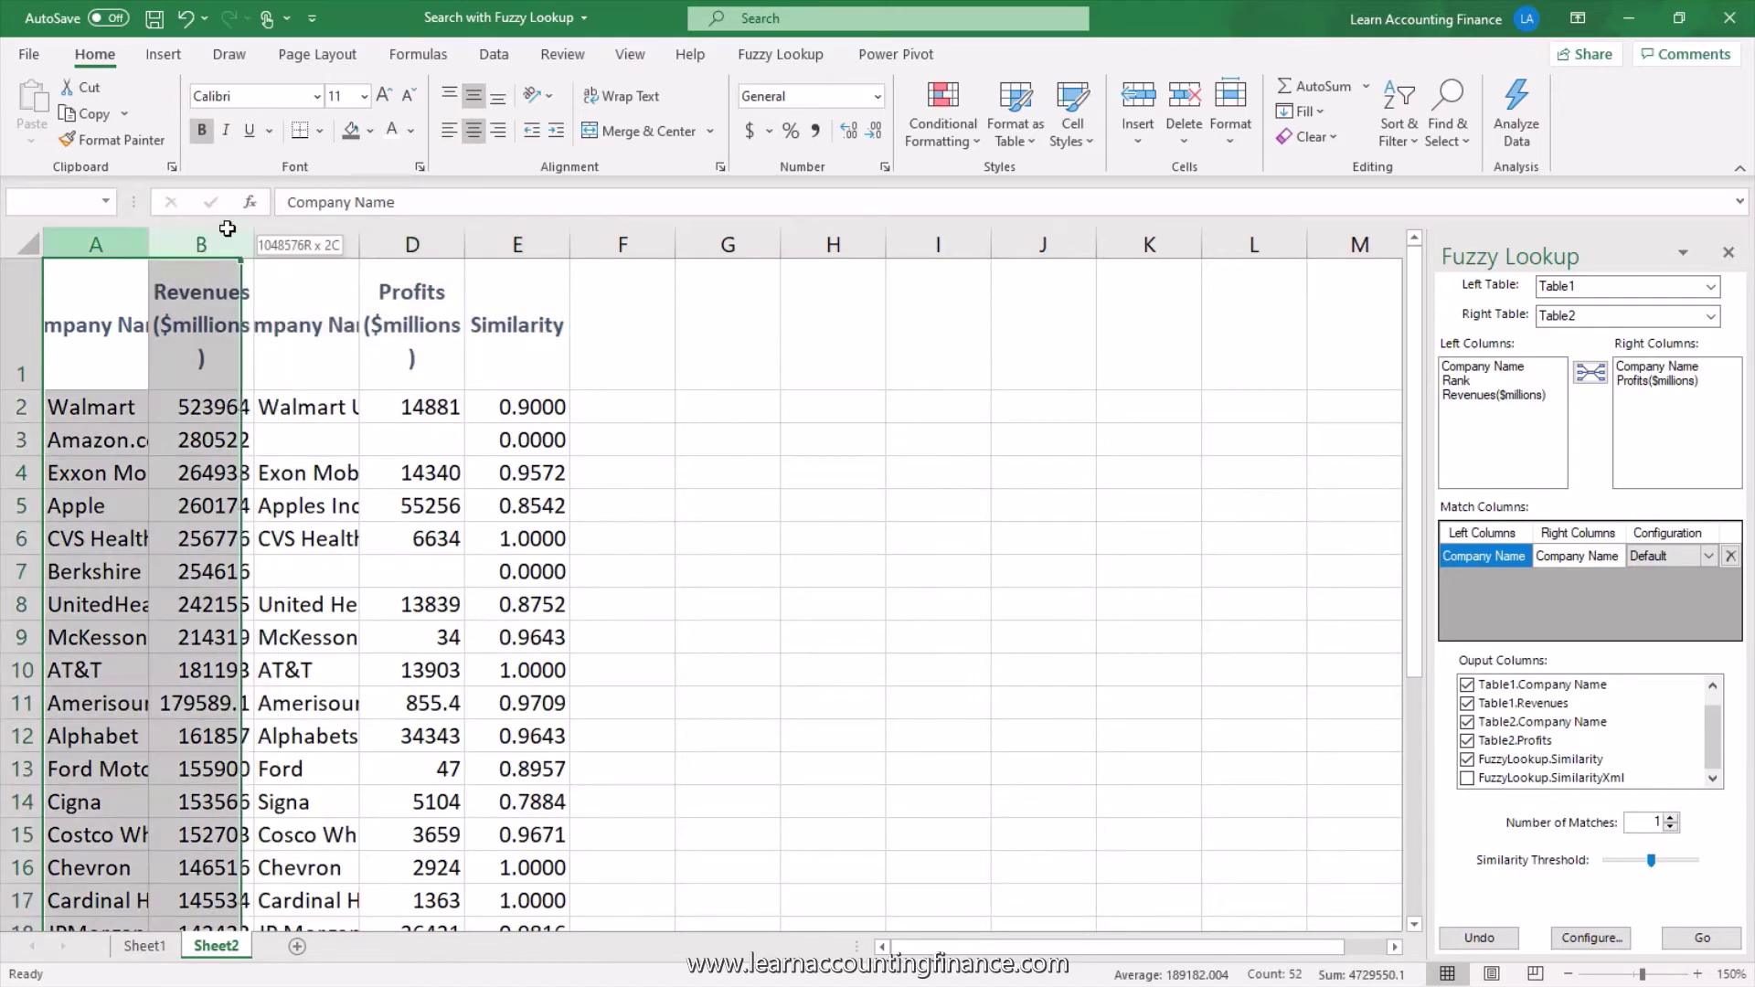
{"action": "key", "text": "alt+h"}
{"action": "key", "text": "o"}
{"action": "key", "text": "i"}
{"action": "left_click", "coordinate": [388, 416]}
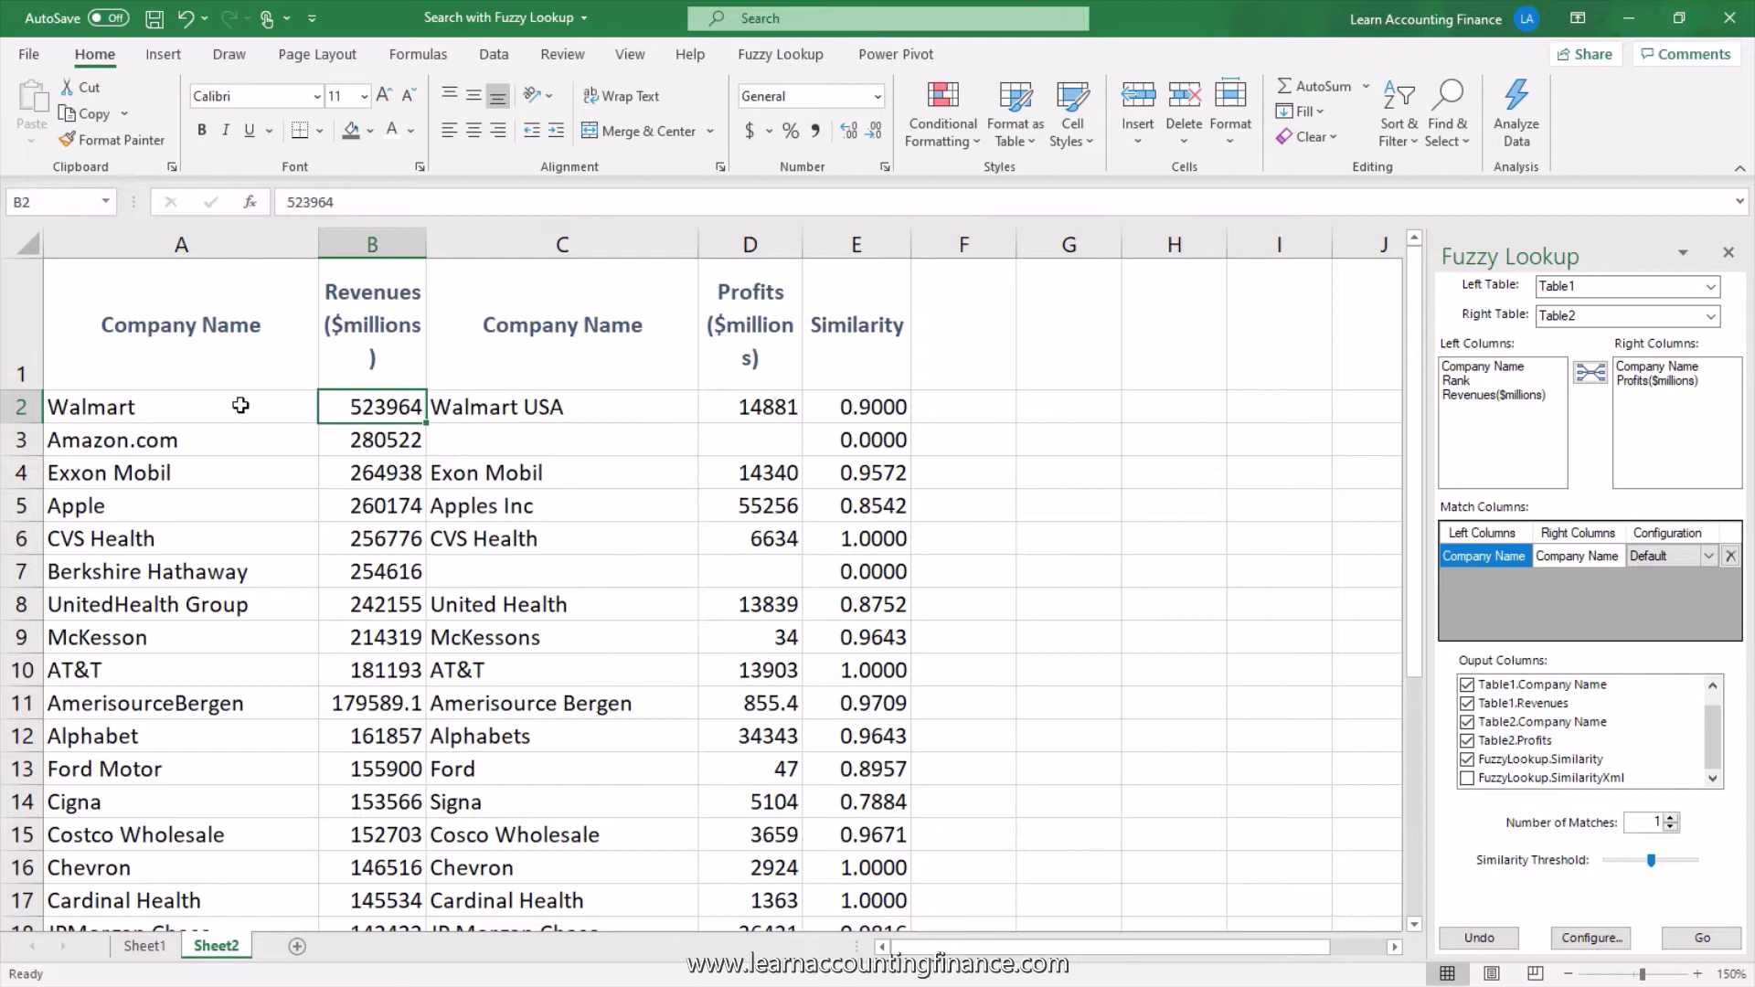
Step: Review the results: names and revenues, matched names and profits, Similarity scores, Walmart row
{"action": "left_click_drag", "start_coordinate": [183, 322], "coordinate": [371, 700]}
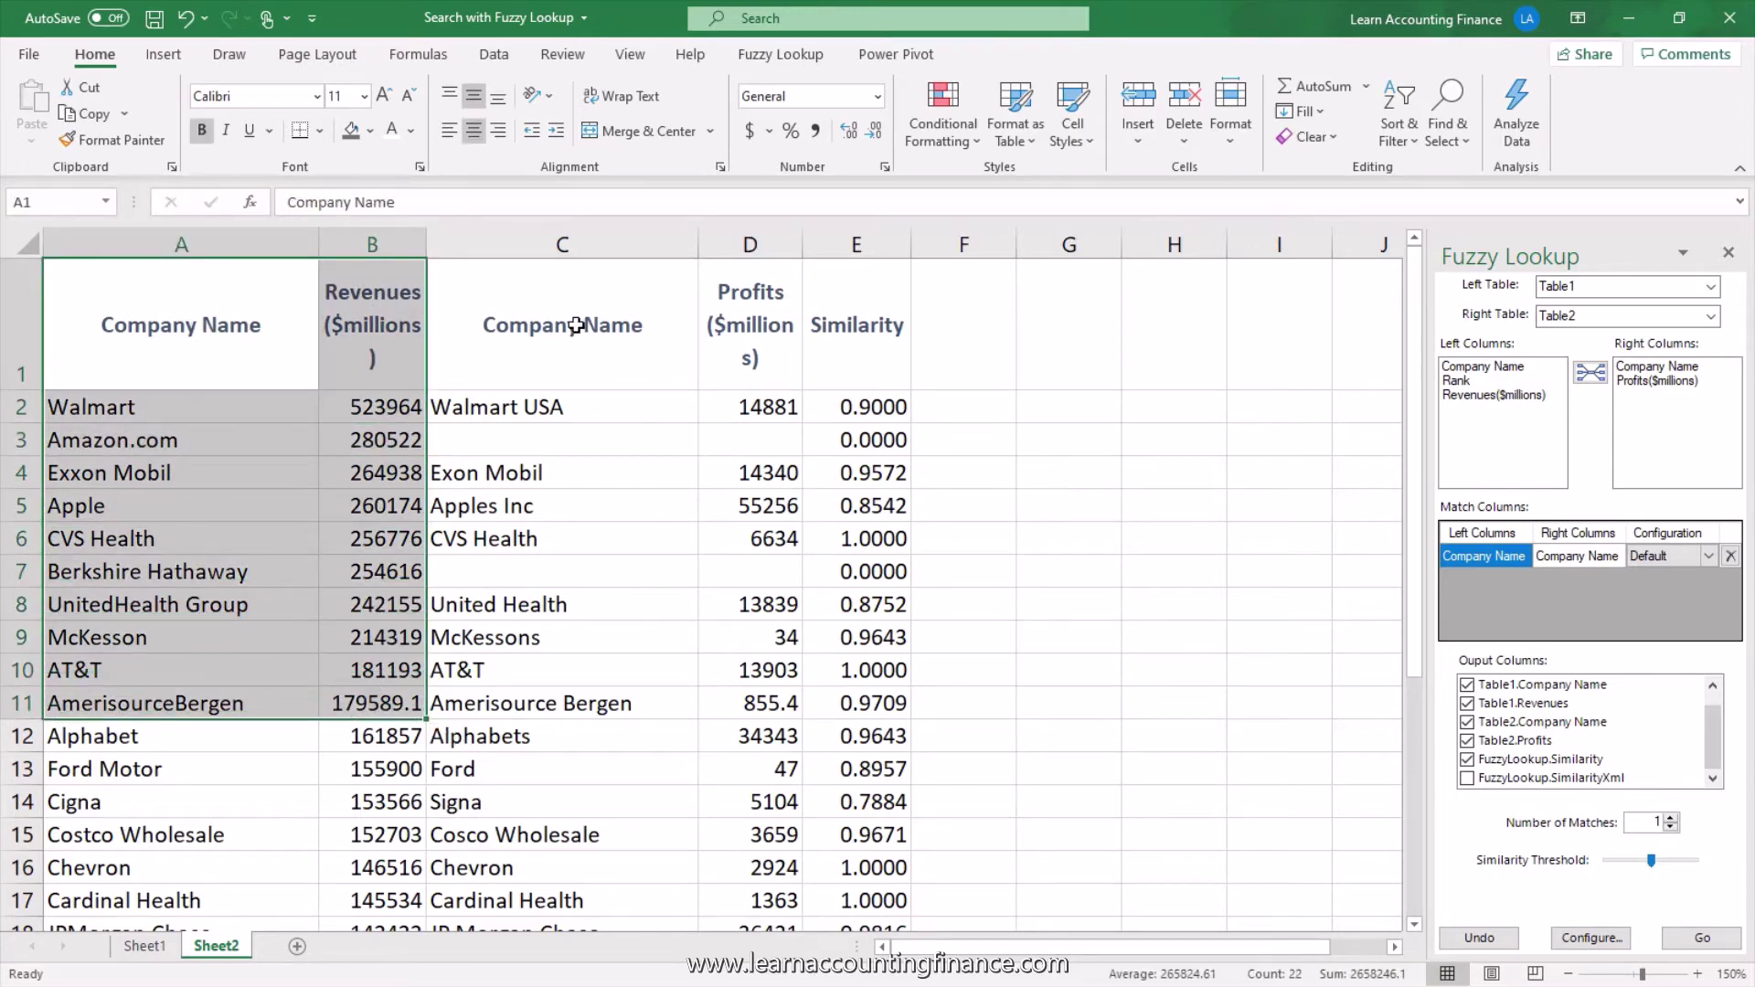
{"action": "left_click_drag", "start_coordinate": [576, 325], "coordinate": [768, 604]}
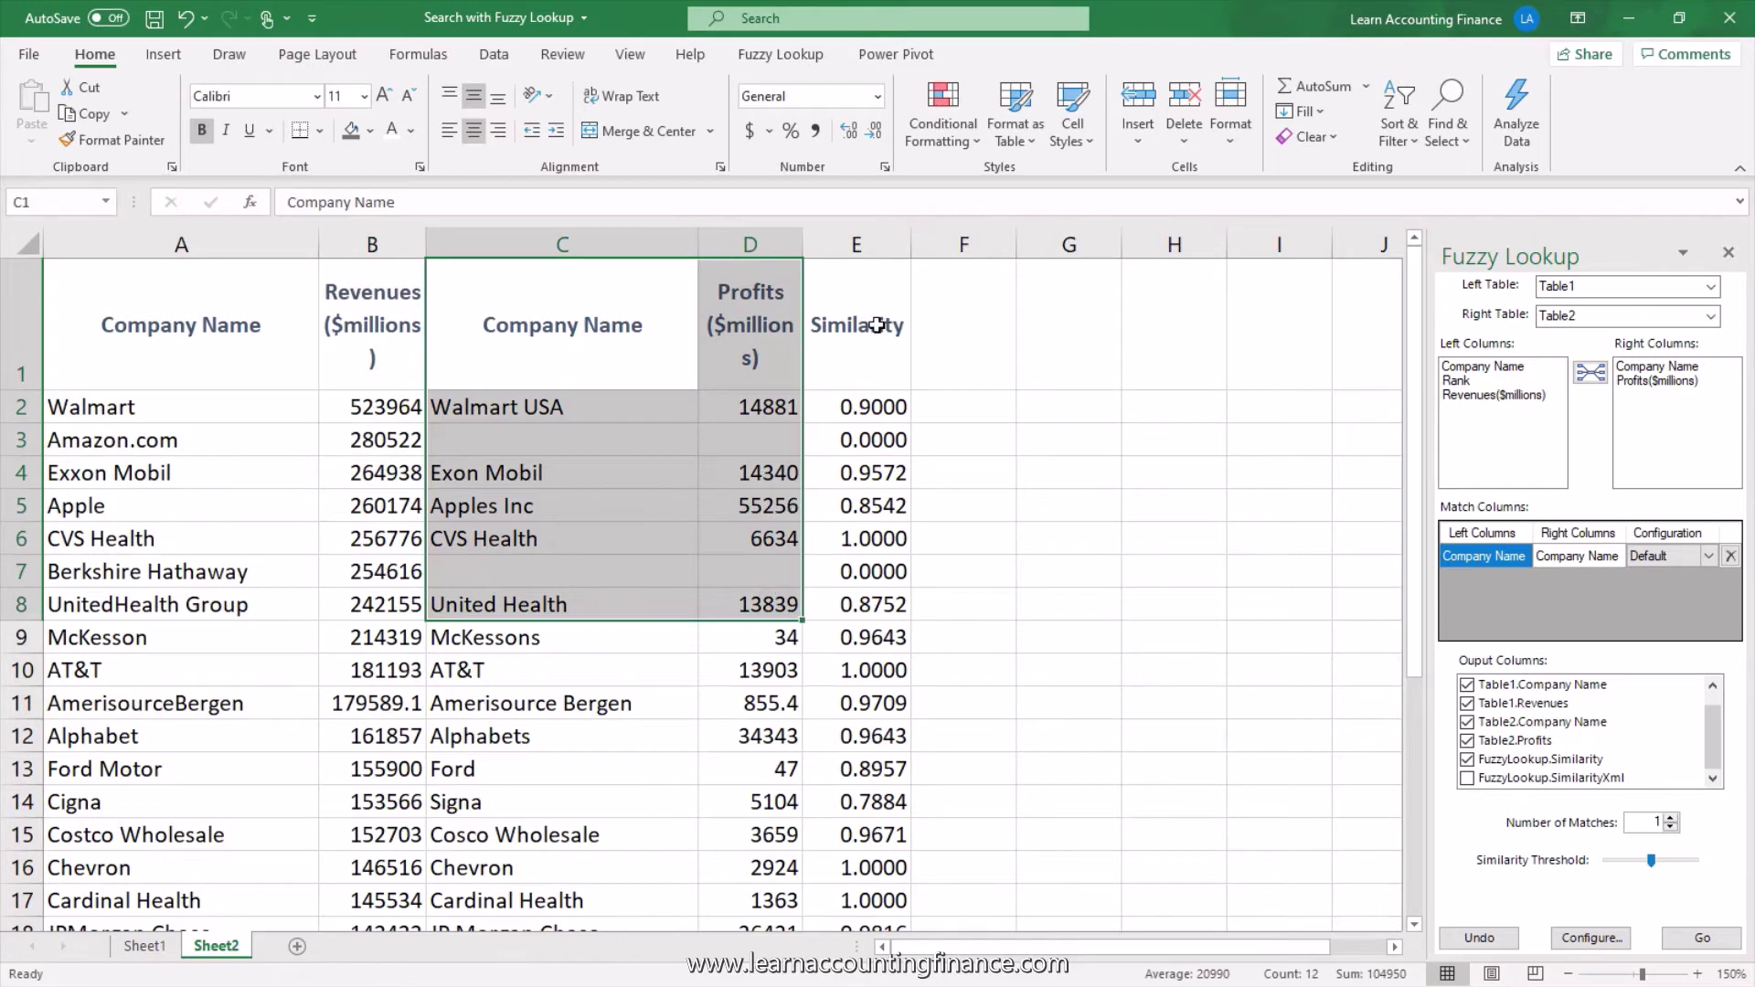
{"action": "left_click_drag", "start_coordinate": [877, 324], "coordinate": [875, 573]}
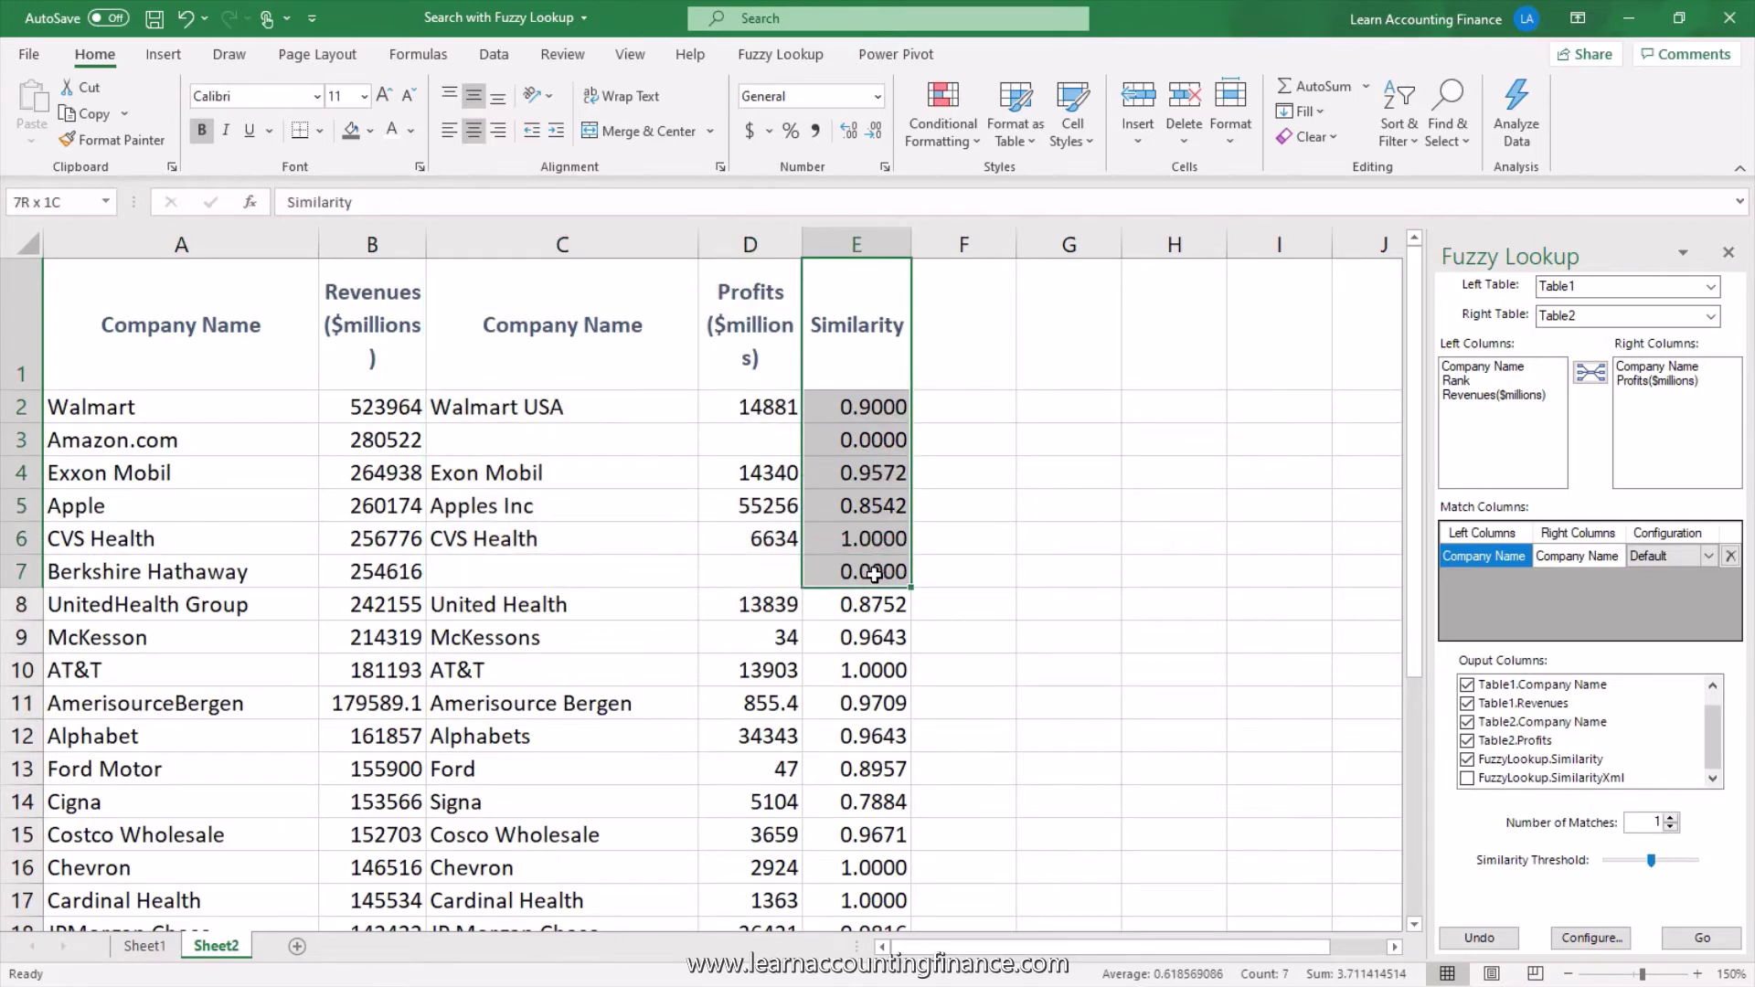
{"action": "left_click", "coordinate": [20, 407]}
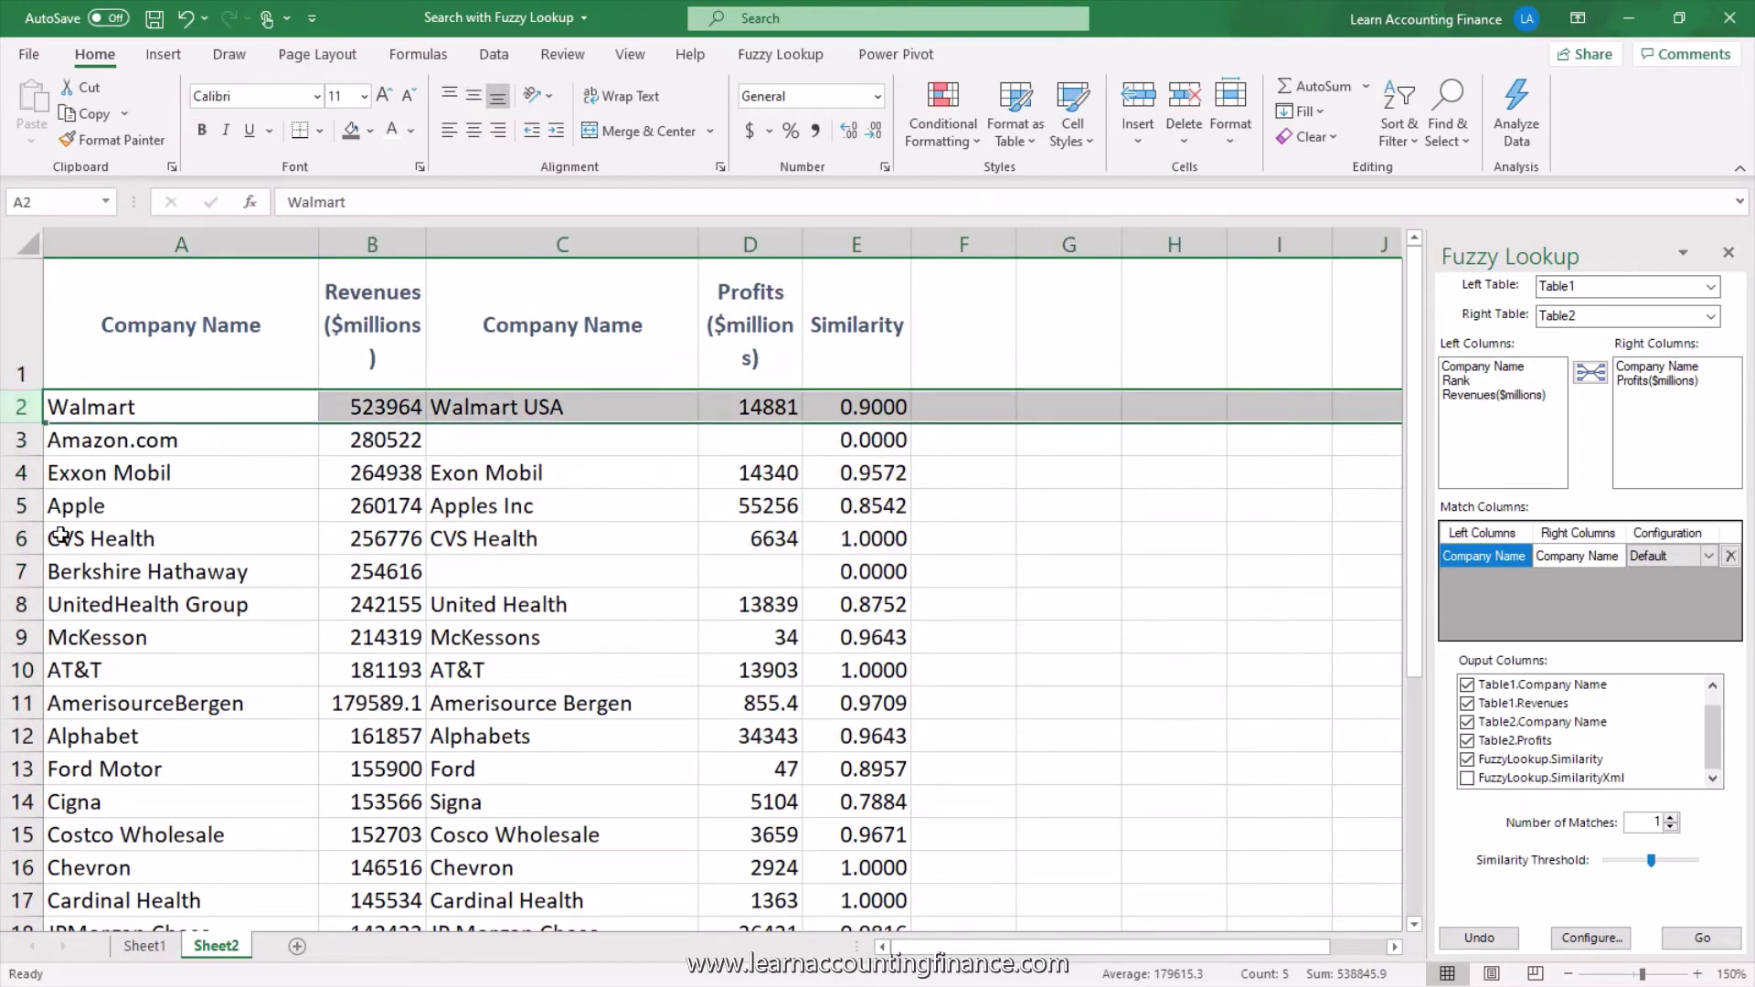
{"action": "left_click", "coordinate": [160, 403]}
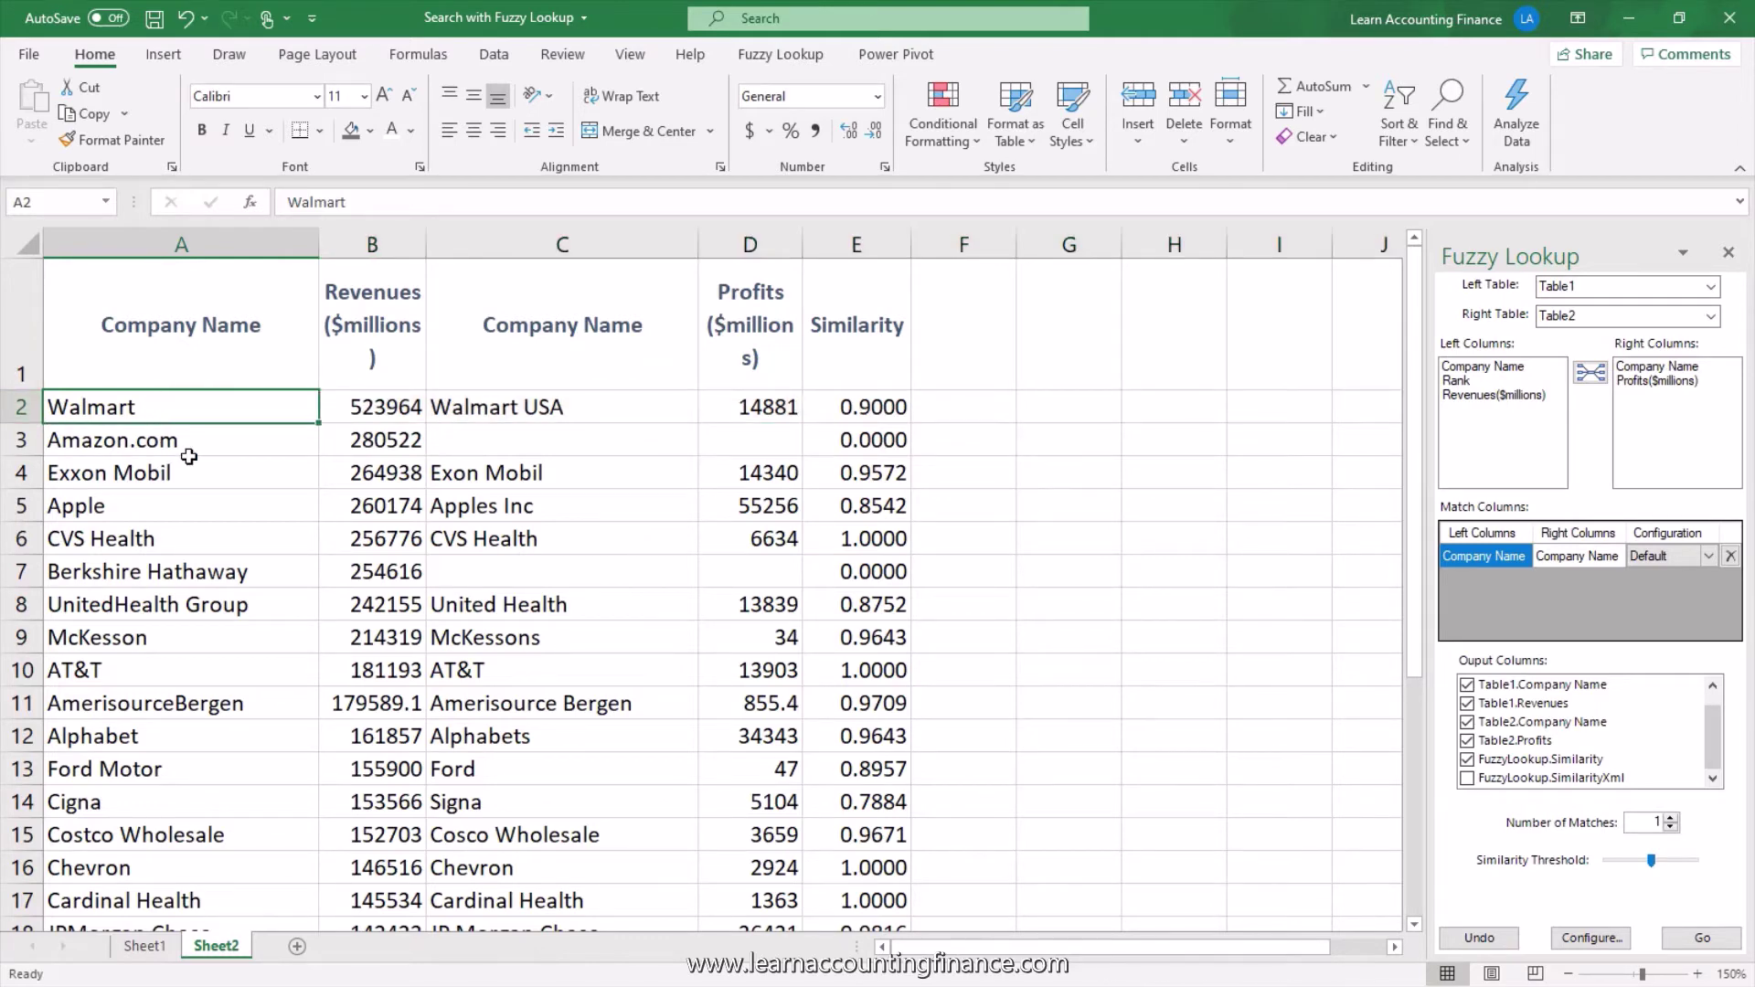
{"action": "left_click", "coordinate": [397, 409]}
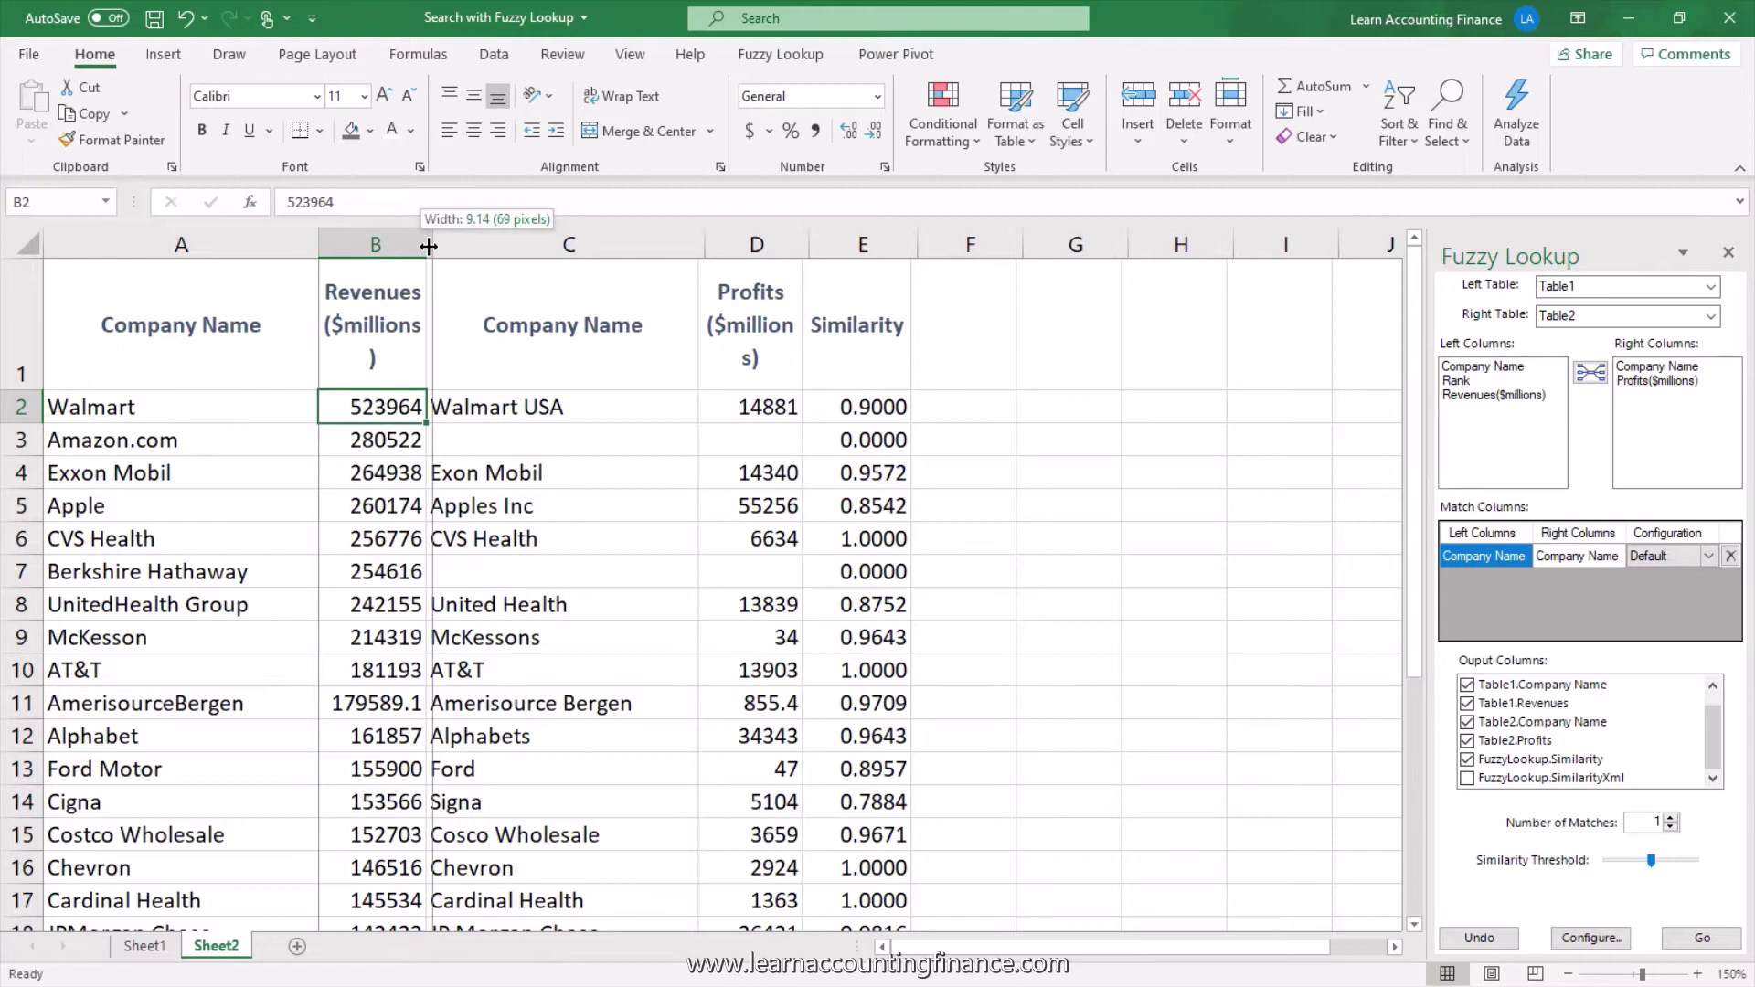
Step: Widen column B, then check Walmart's match Walmart USA with its 0.9 similarity
{"action": "left_click_drag", "start_coordinate": [428, 246], "coordinate": [437, 246]}
{"action": "left_click", "coordinate": [526, 417]}
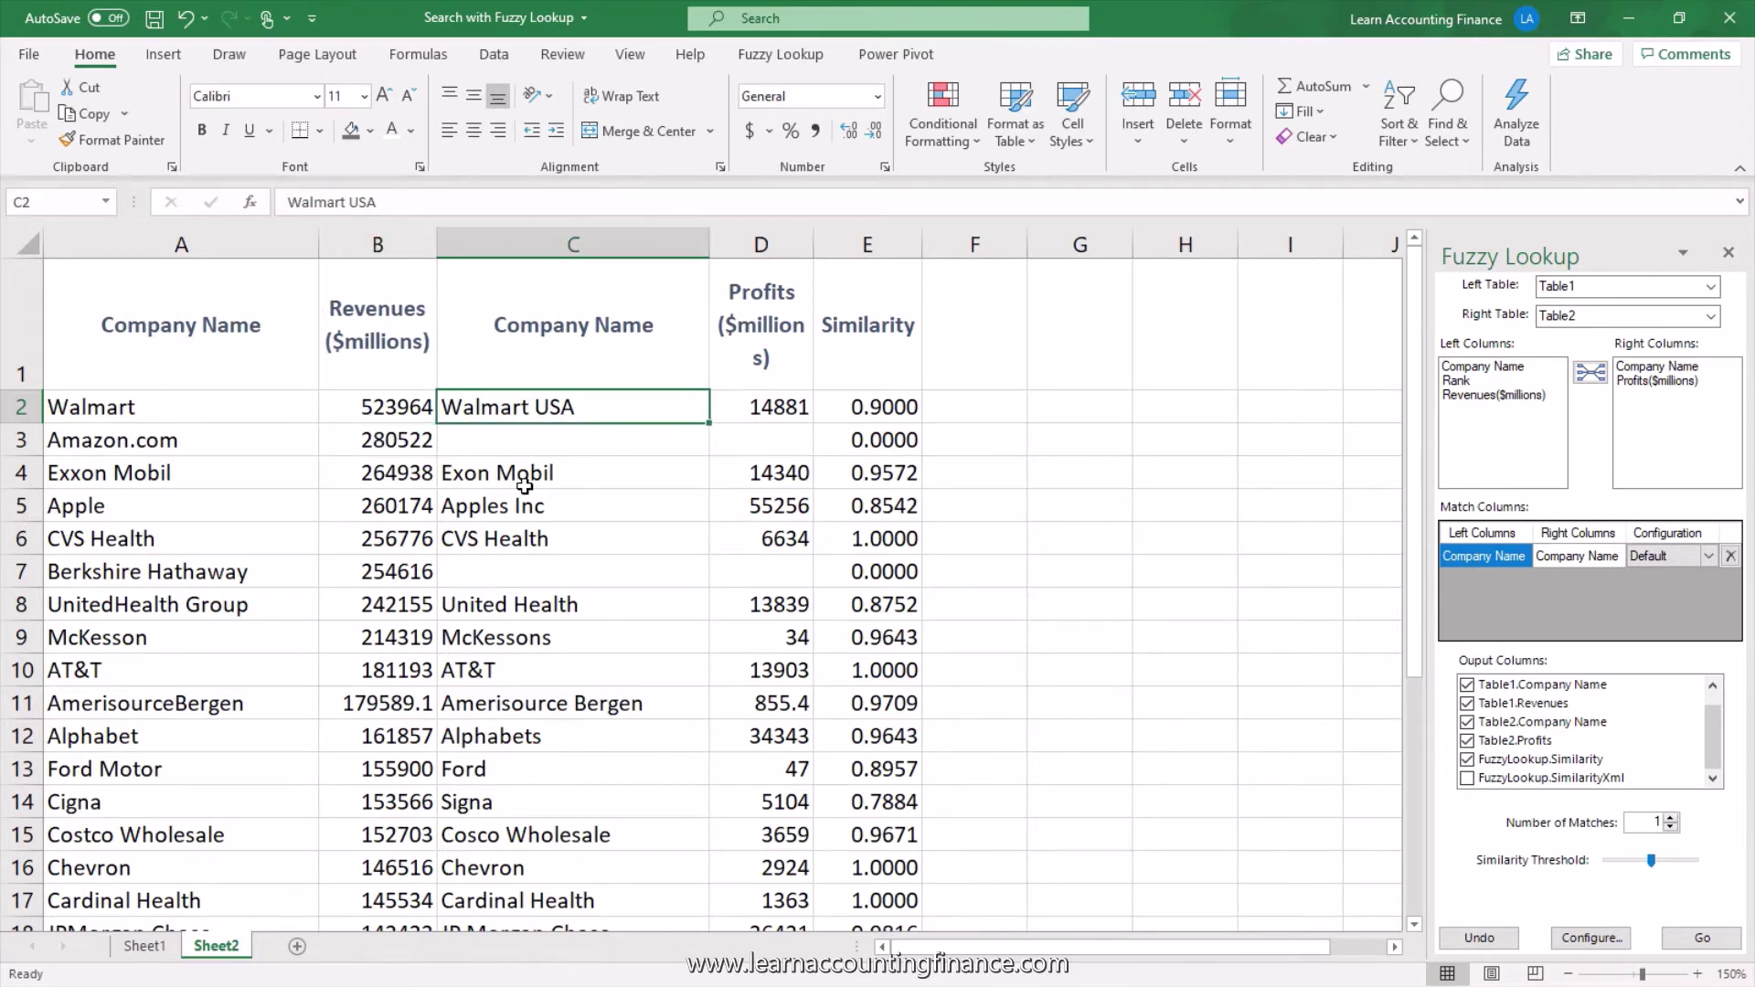
{"action": "left_click", "coordinate": [765, 421]}
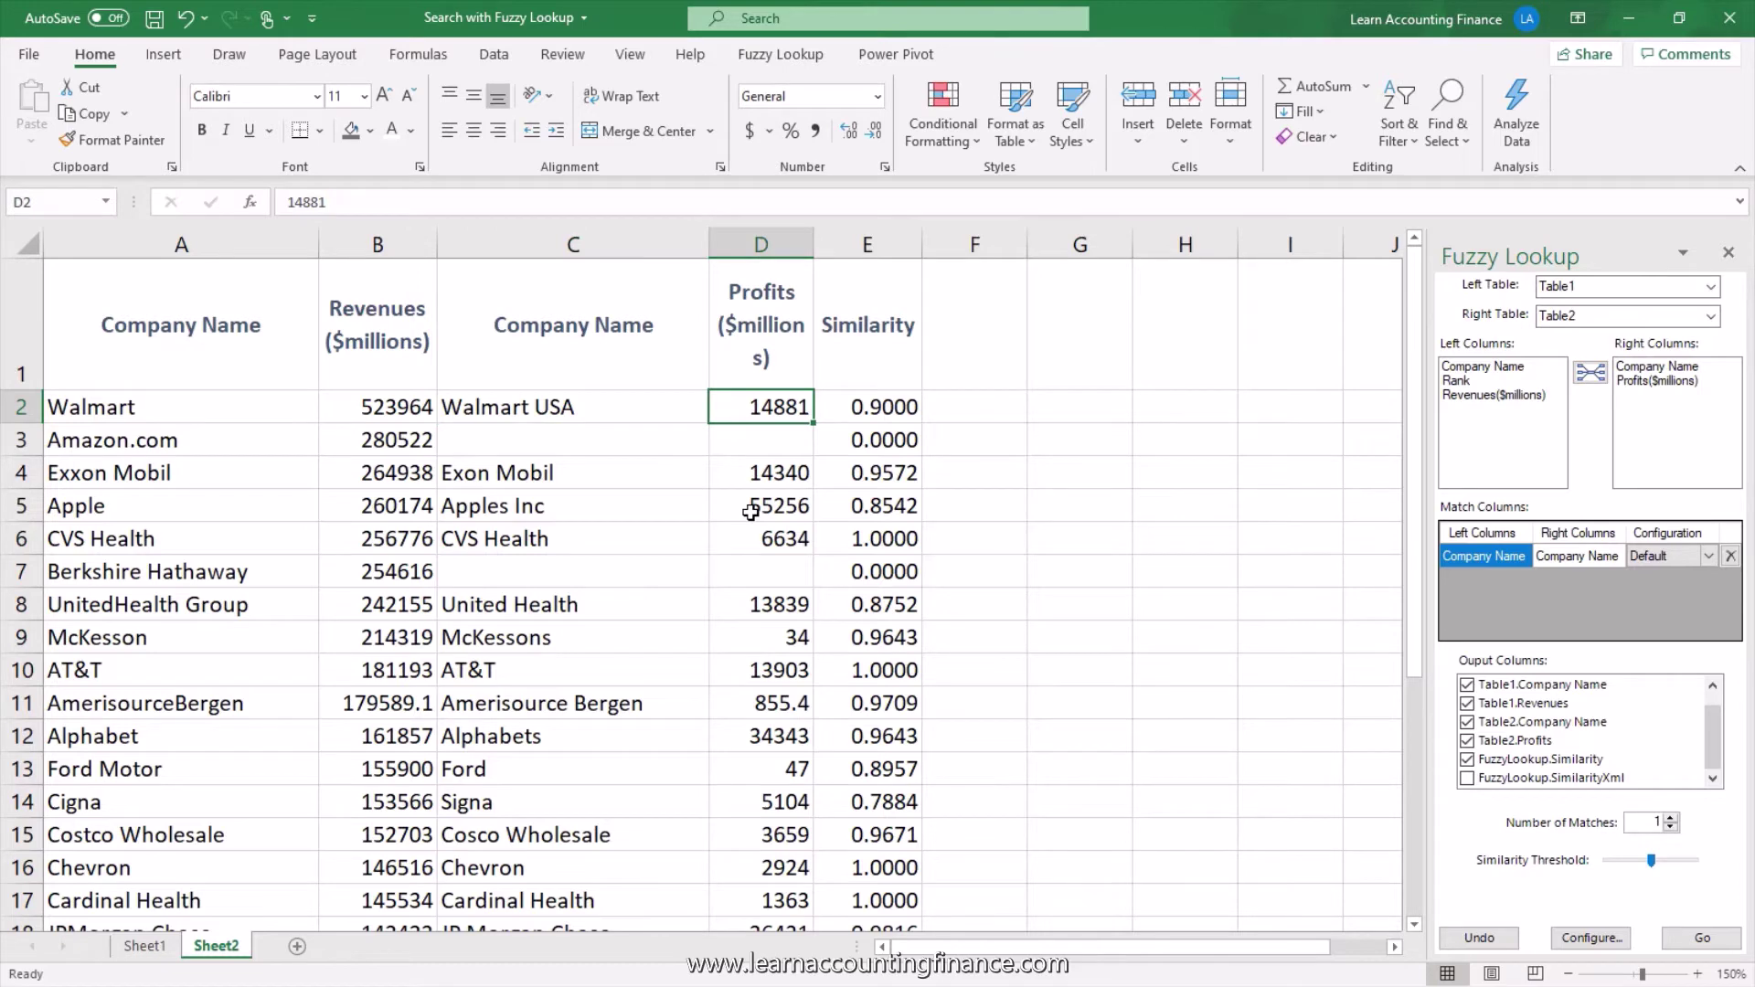
{"action": "left_click", "coordinate": [905, 410]}
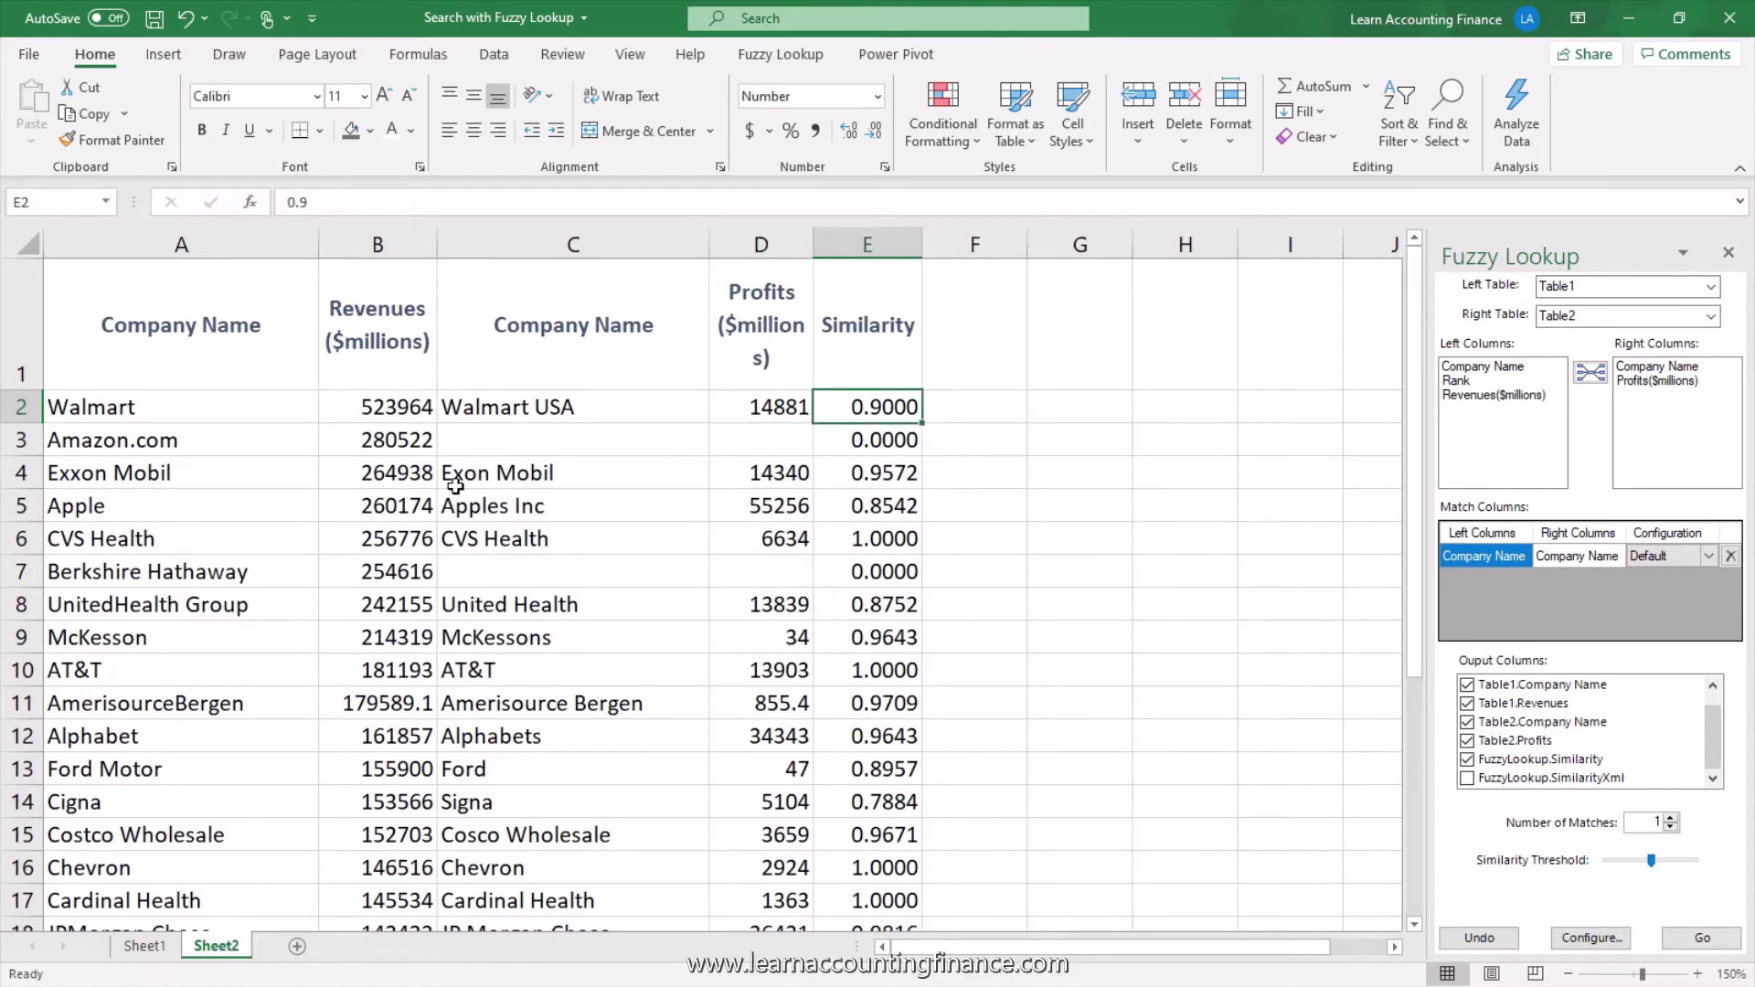
{"action": "left_click", "coordinate": [479, 410]}
{"action": "left_click", "coordinate": [128, 407]}
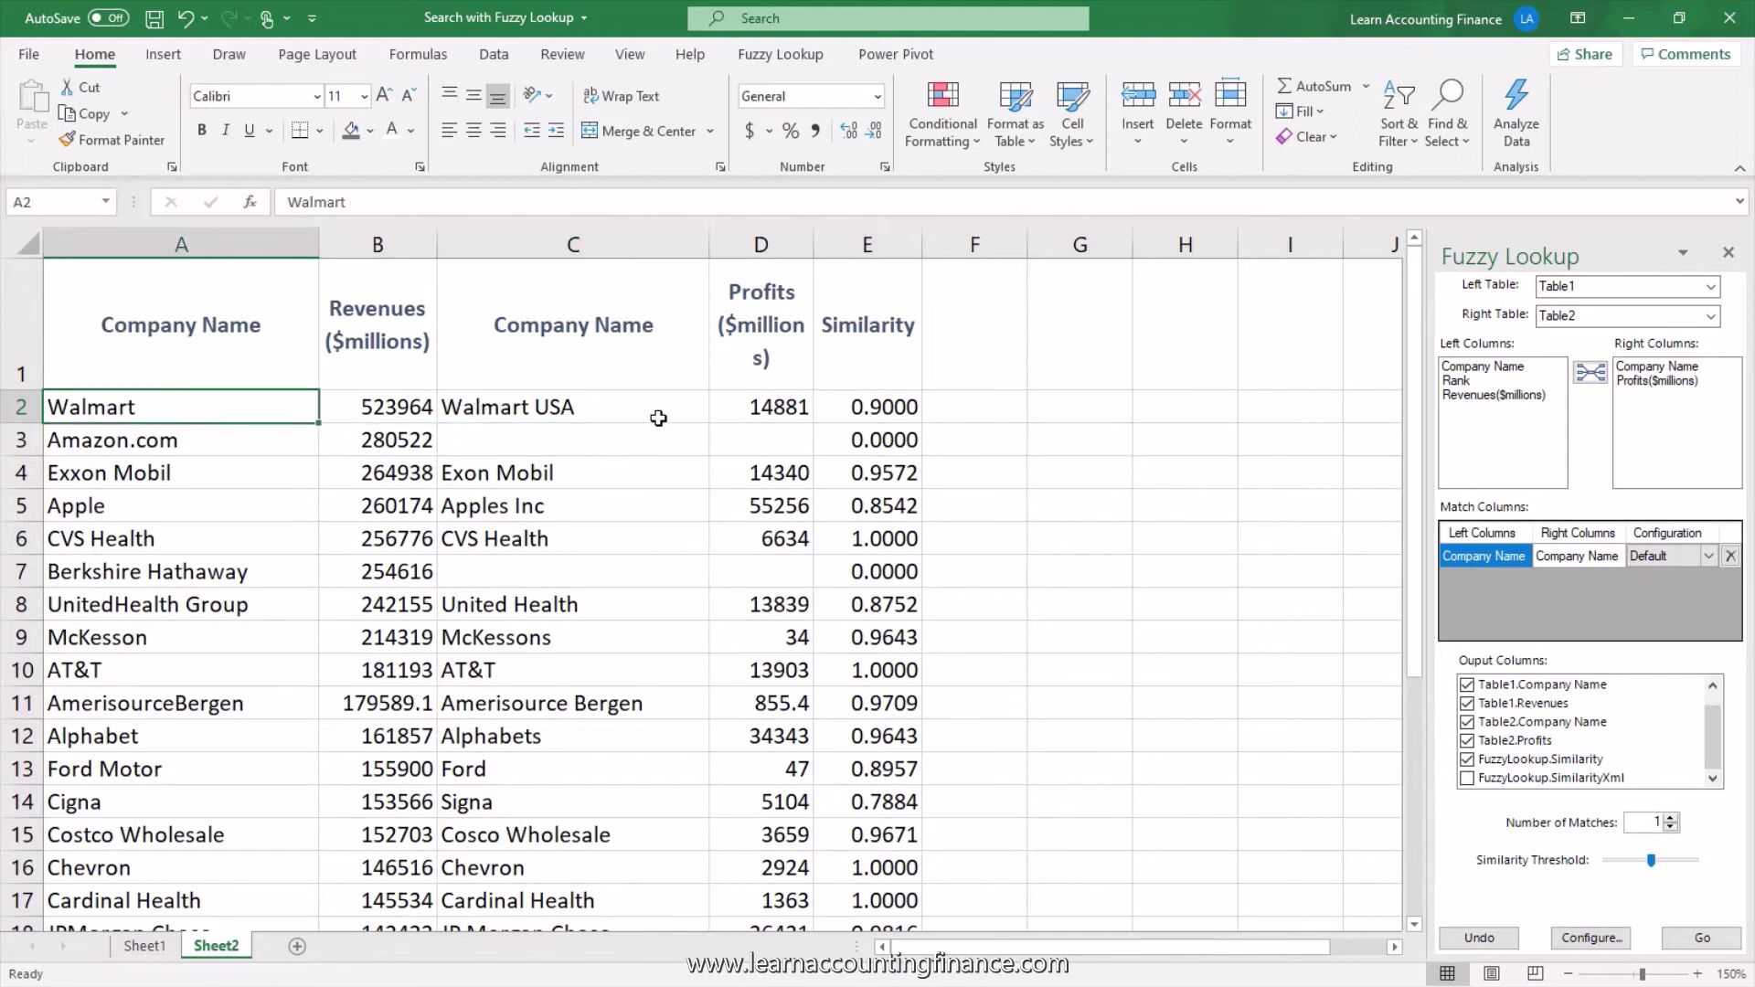
{"action": "left_click", "coordinate": [876, 409]}
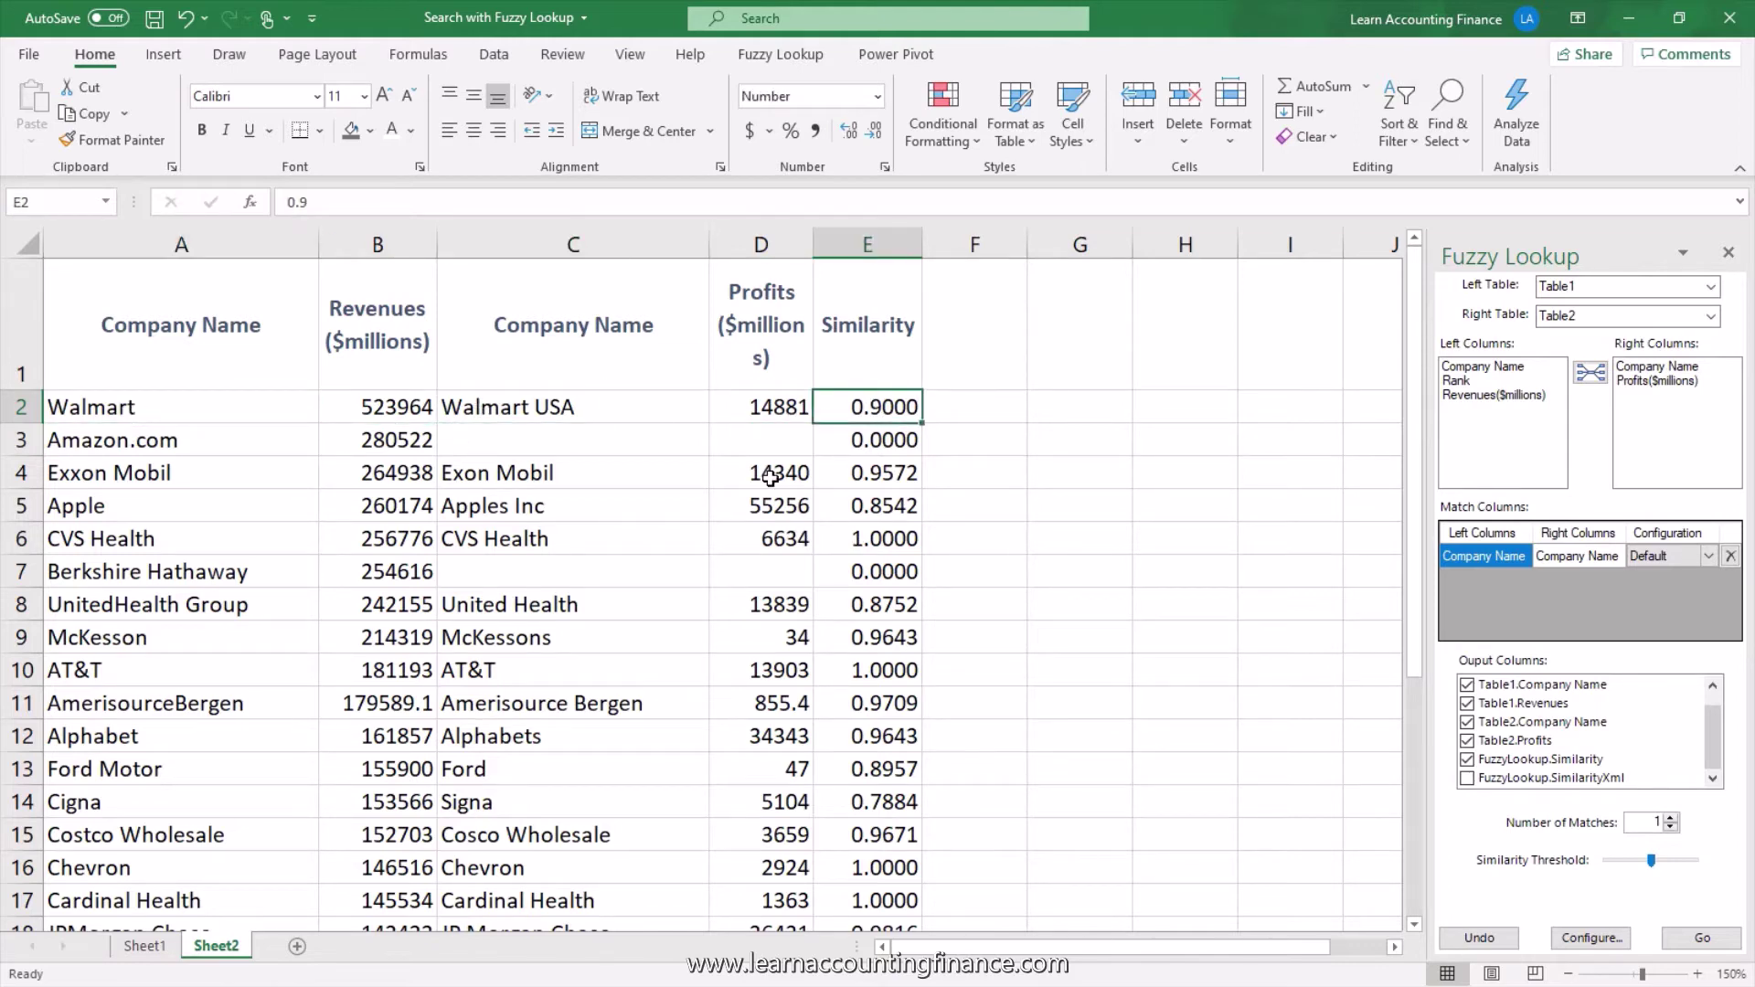
{"action": "key", "text": "Down"}
{"action": "key", "text": "Left"}
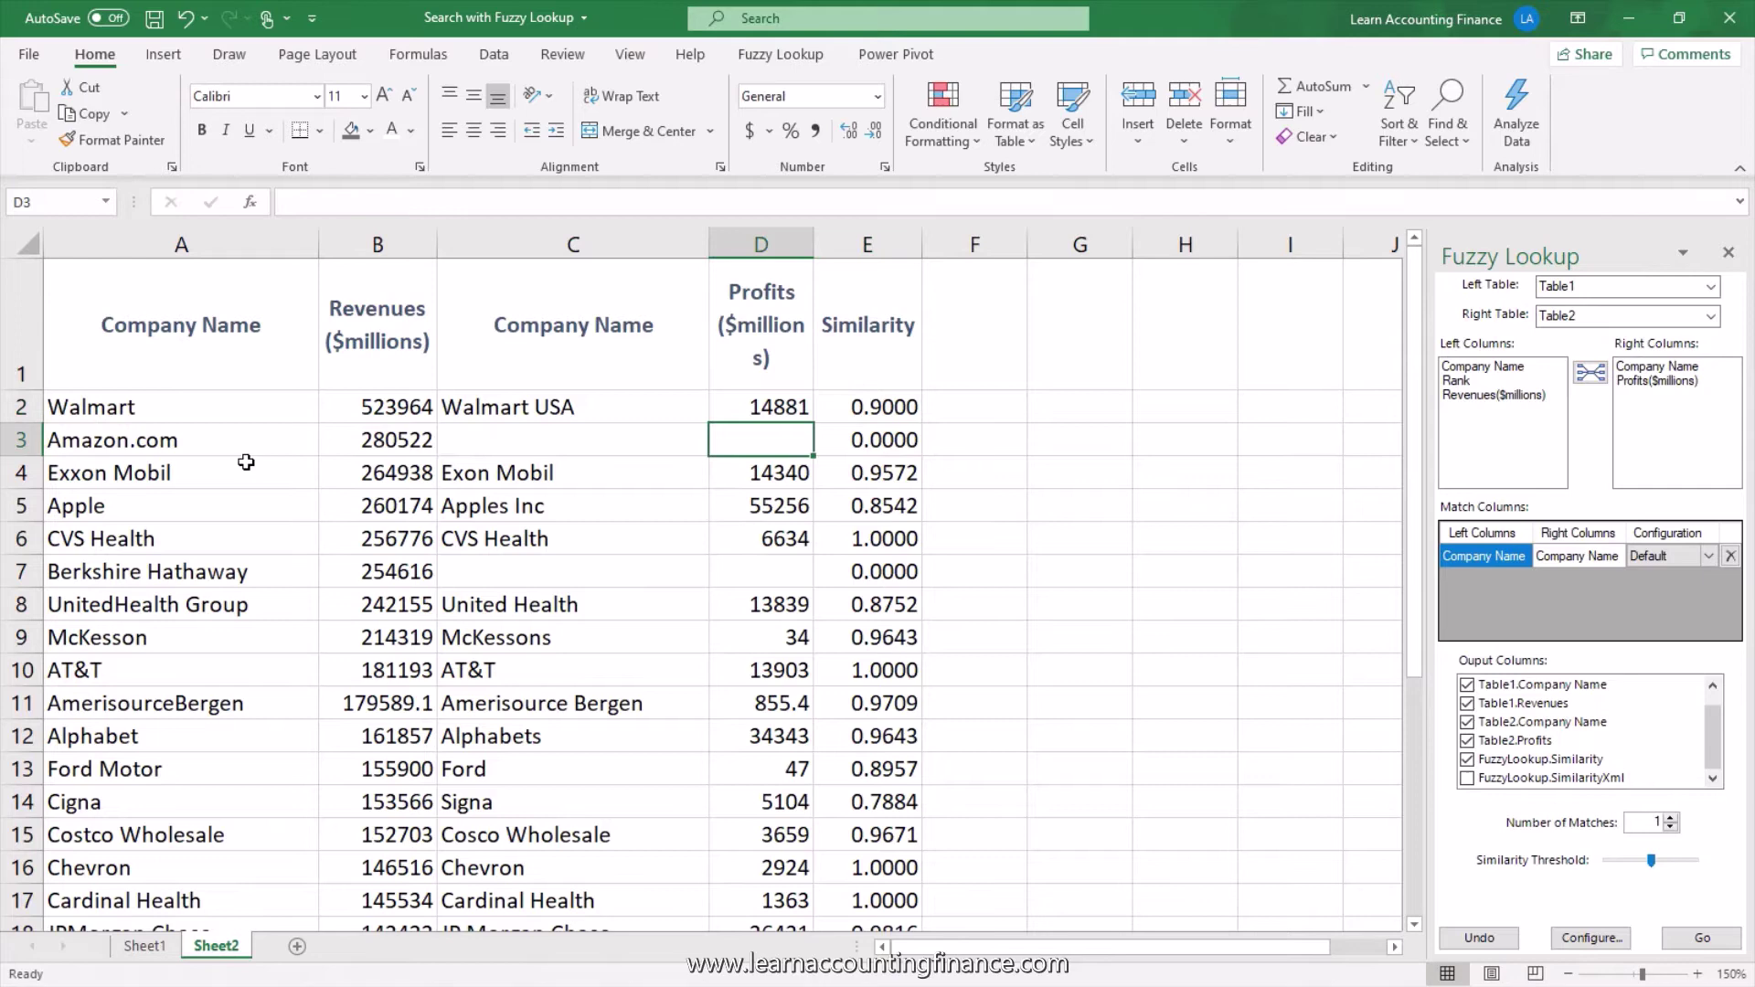
Step: Check Sheet1's Amazon entry to confirm Amazon.com has no match
{"action": "left_click", "coordinate": [219, 443]}
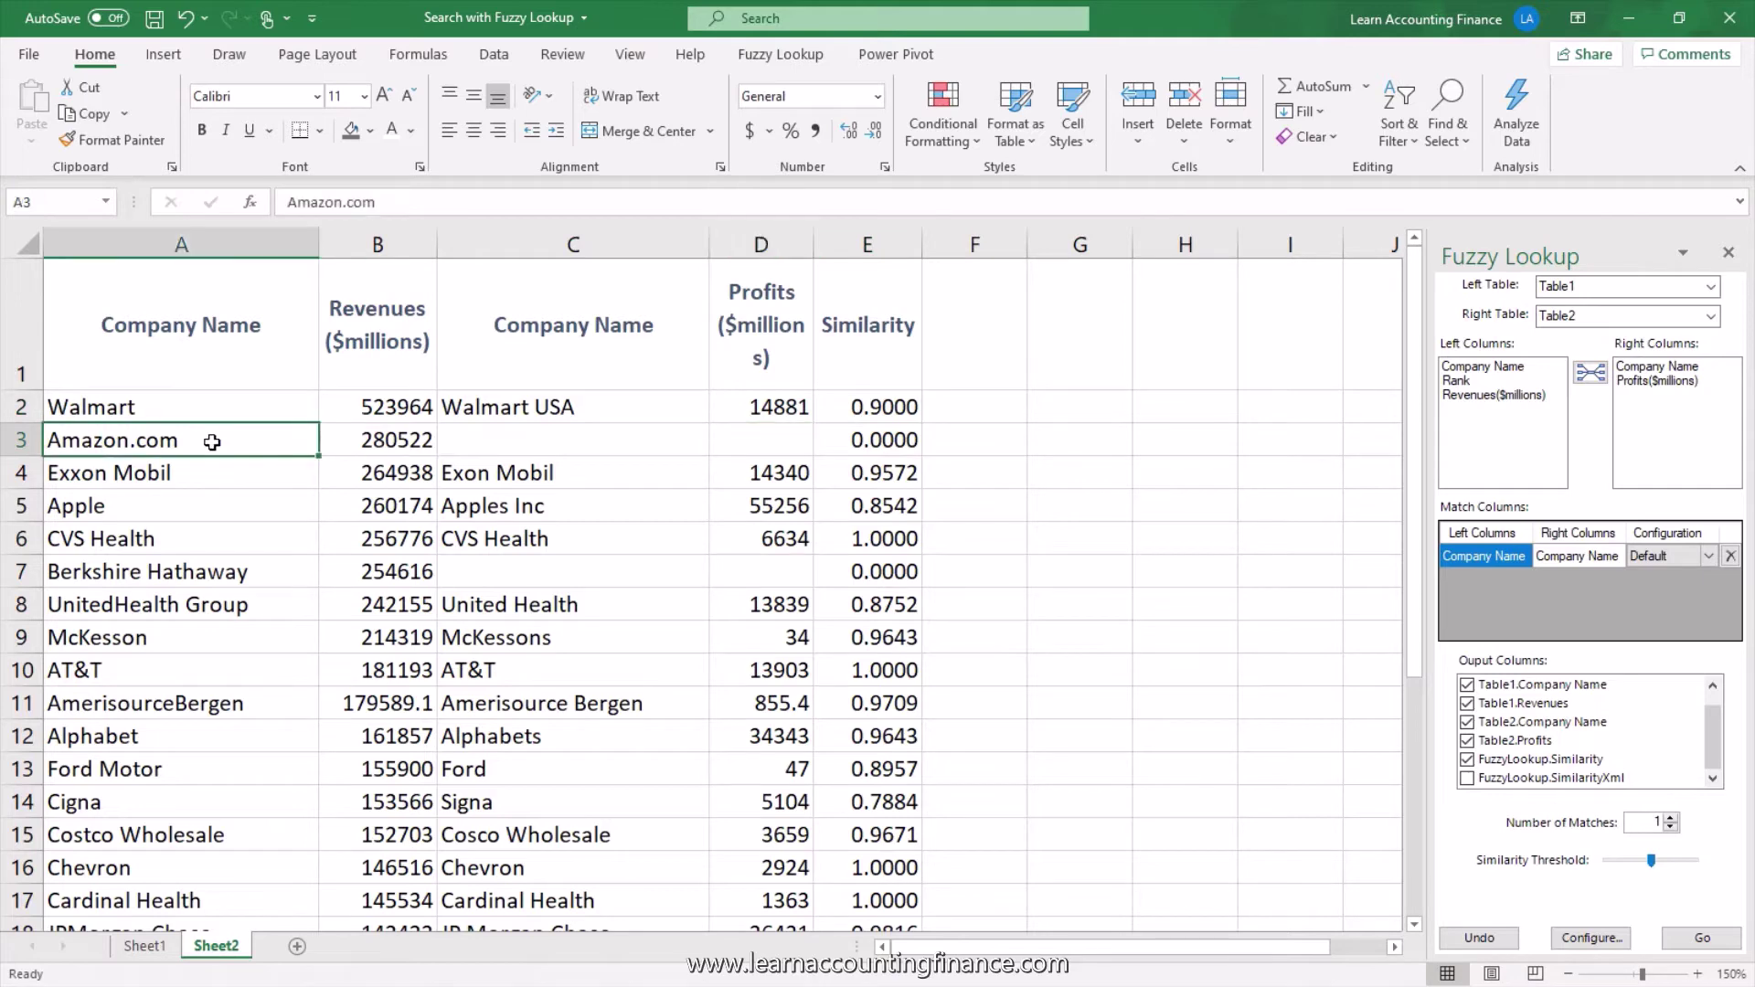
{"action": "left_click", "coordinate": [144, 947]}
{"action": "left_click", "coordinate": [635, 329]}
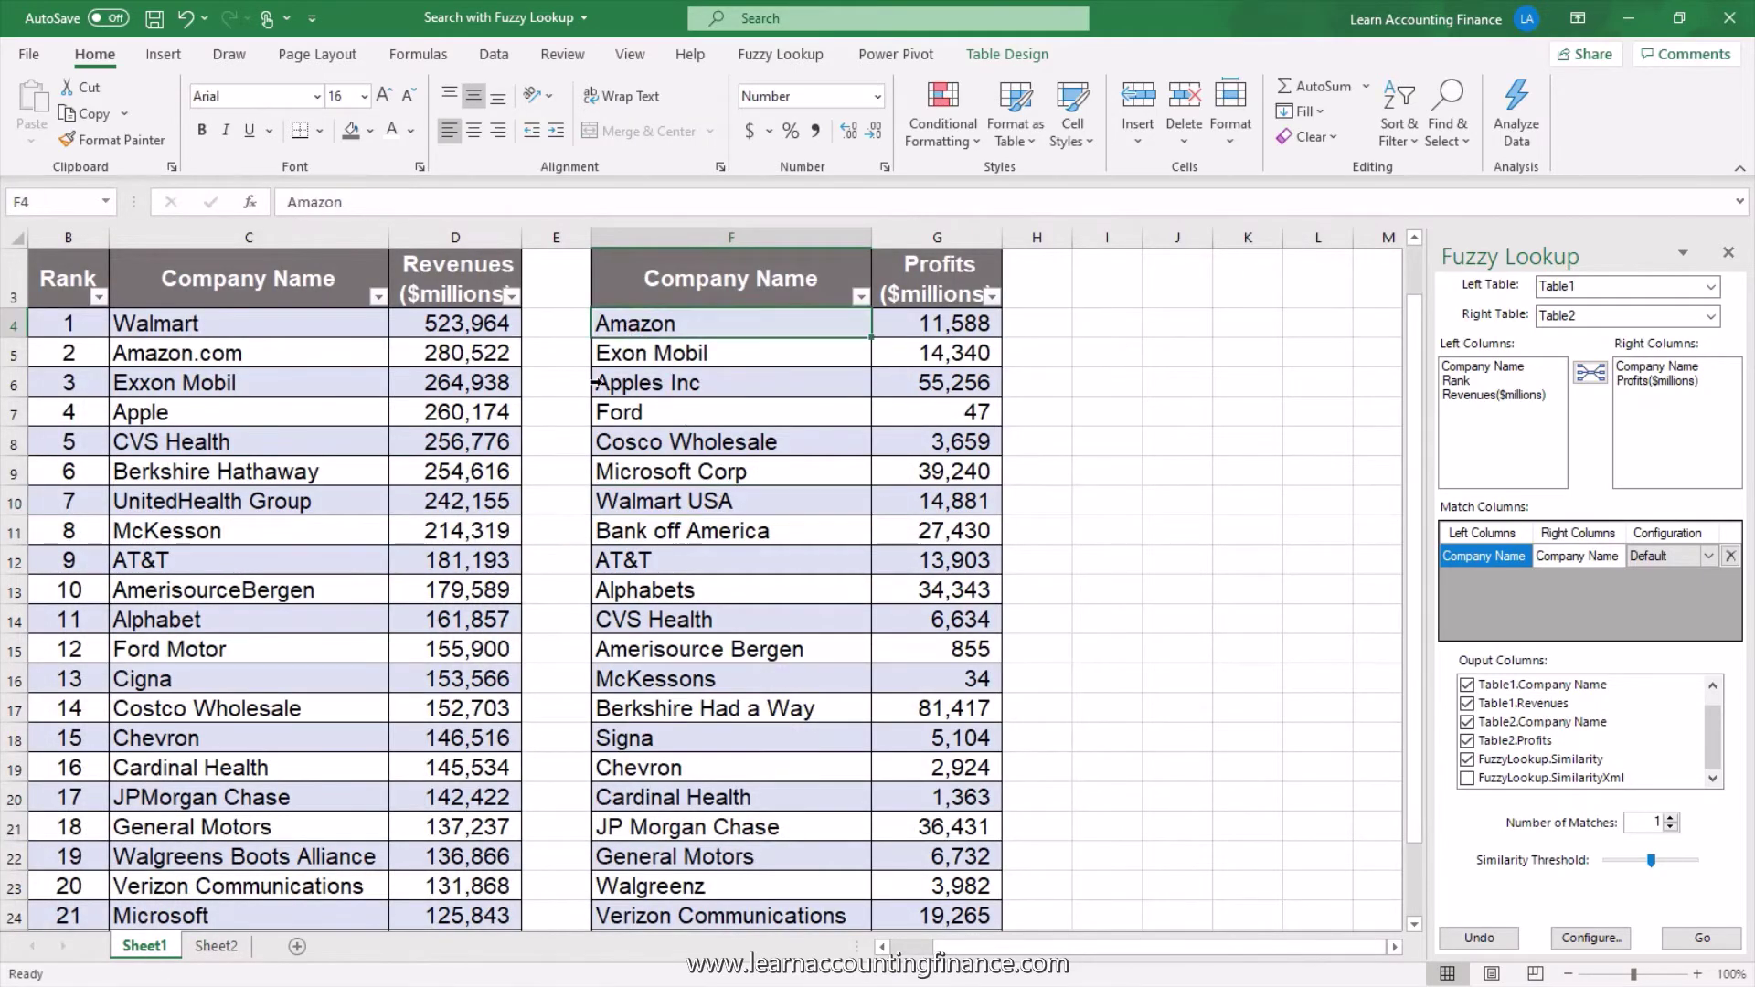
{"action": "left_click", "coordinate": [217, 947]}
{"action": "left_click", "coordinate": [615, 440]}
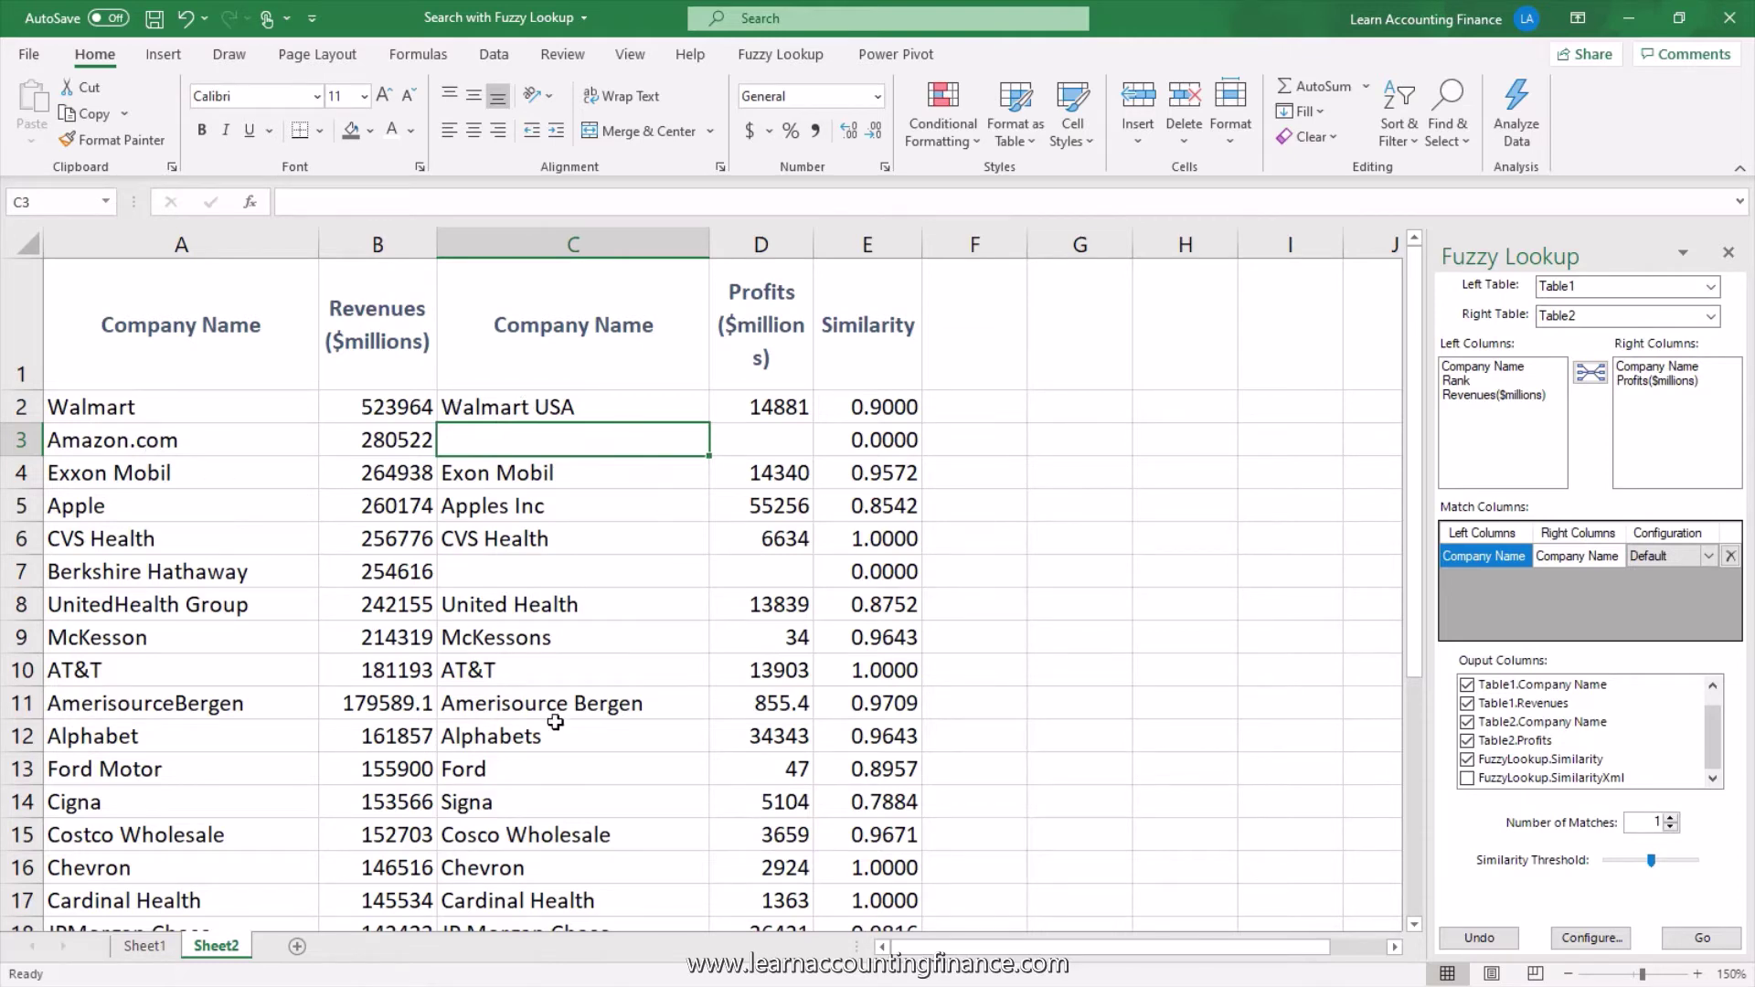
Step: Review Exxon Mobil, UnitedHealth Group, AT&T matches and the unmatched Amazon.com and Berkshire Hathaway
{"action": "left_click", "coordinate": [266, 479]}
{"action": "scroll", "coordinate": [366, 585], "scroll_direction": "down", "scroll_amount": 1}
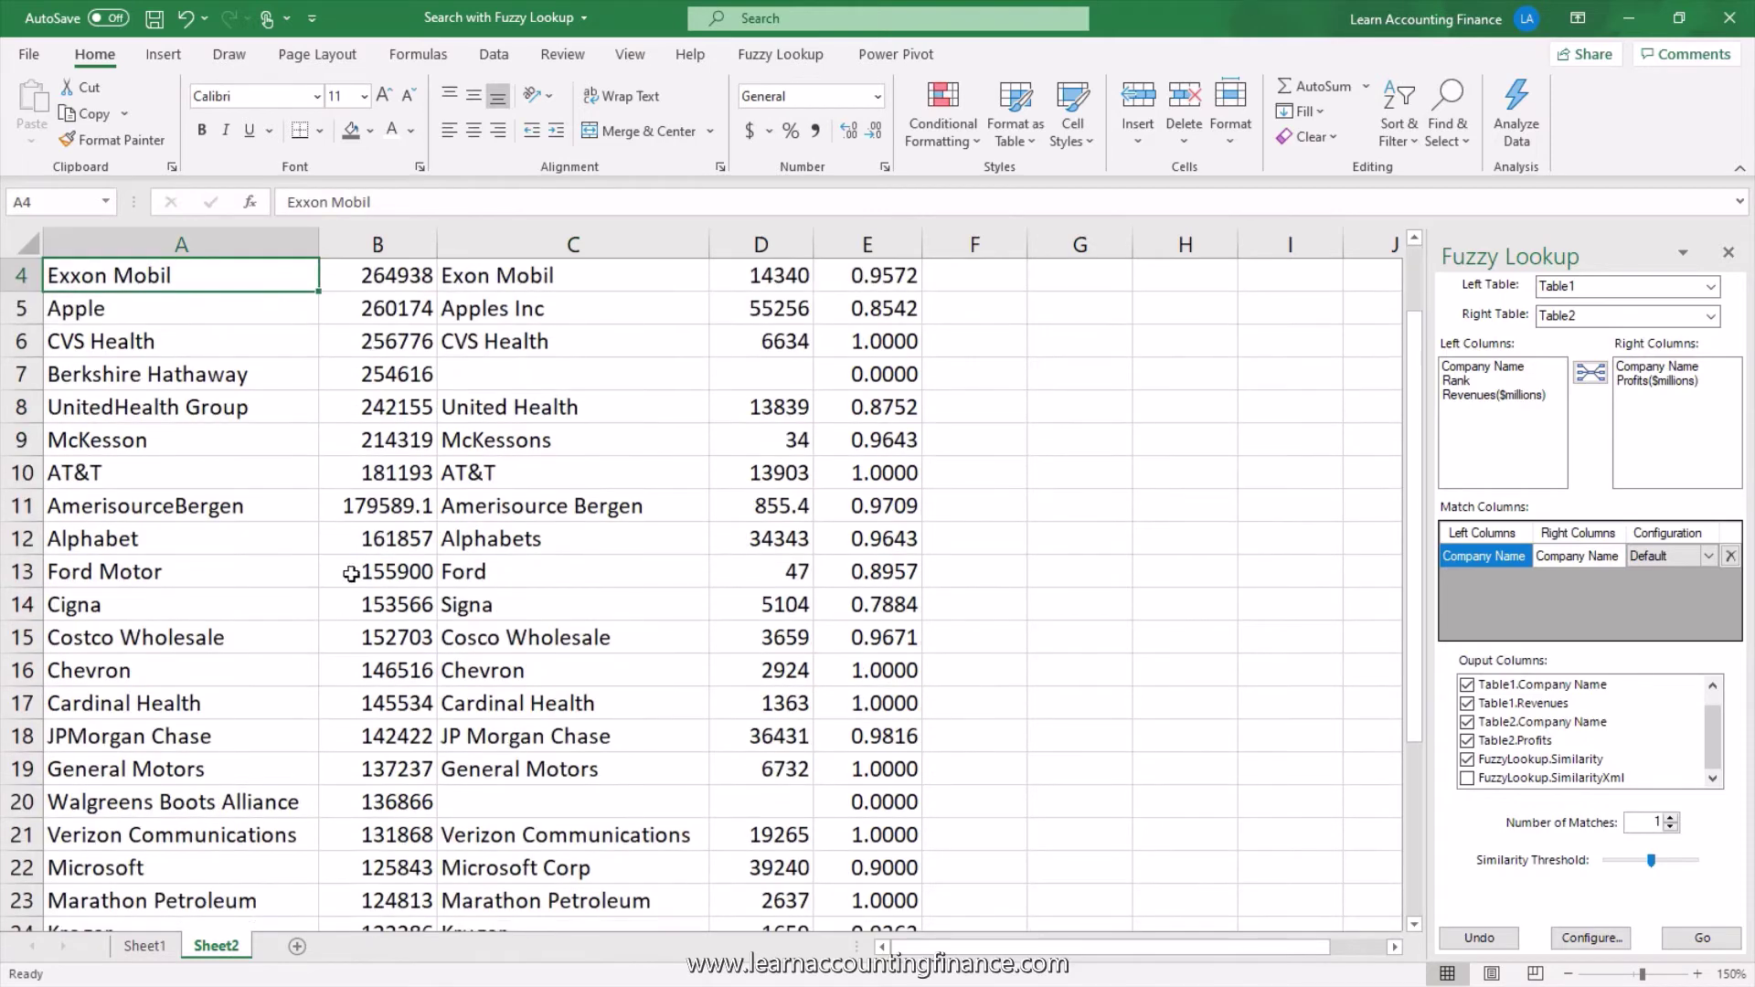
{"action": "left_click", "coordinate": [238, 416]}
{"action": "left_click", "coordinate": [503, 412]}
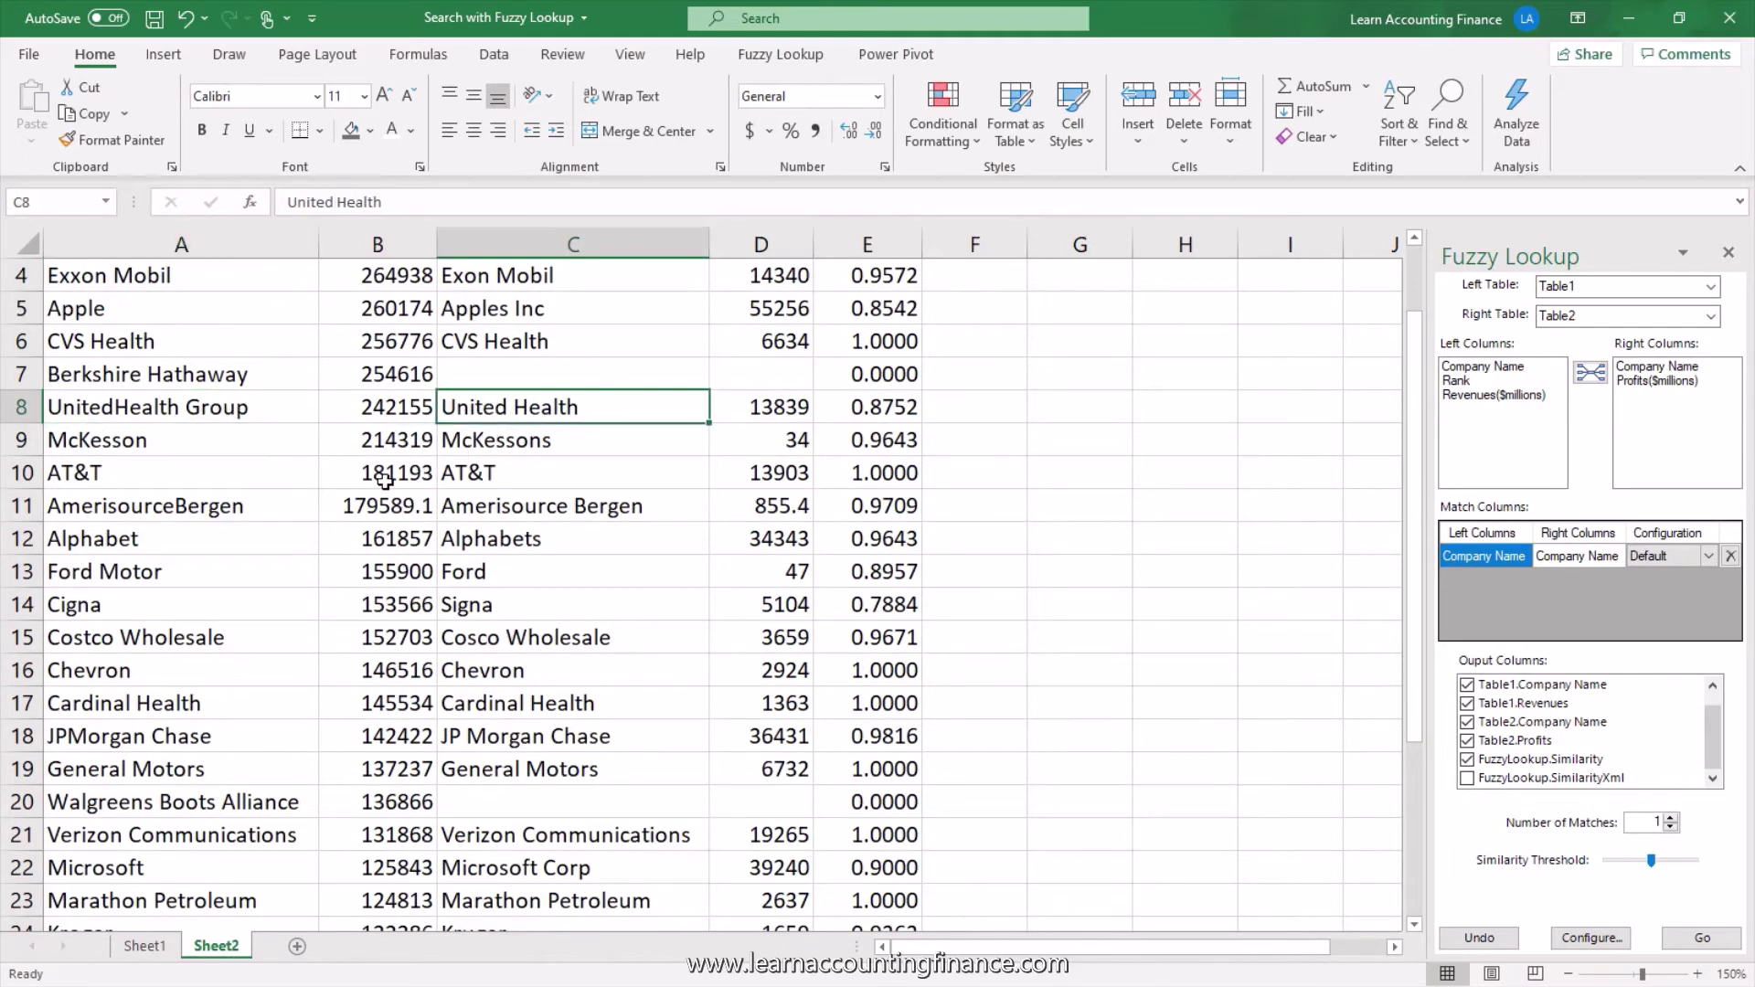
{"action": "left_click", "coordinate": [173, 472]}
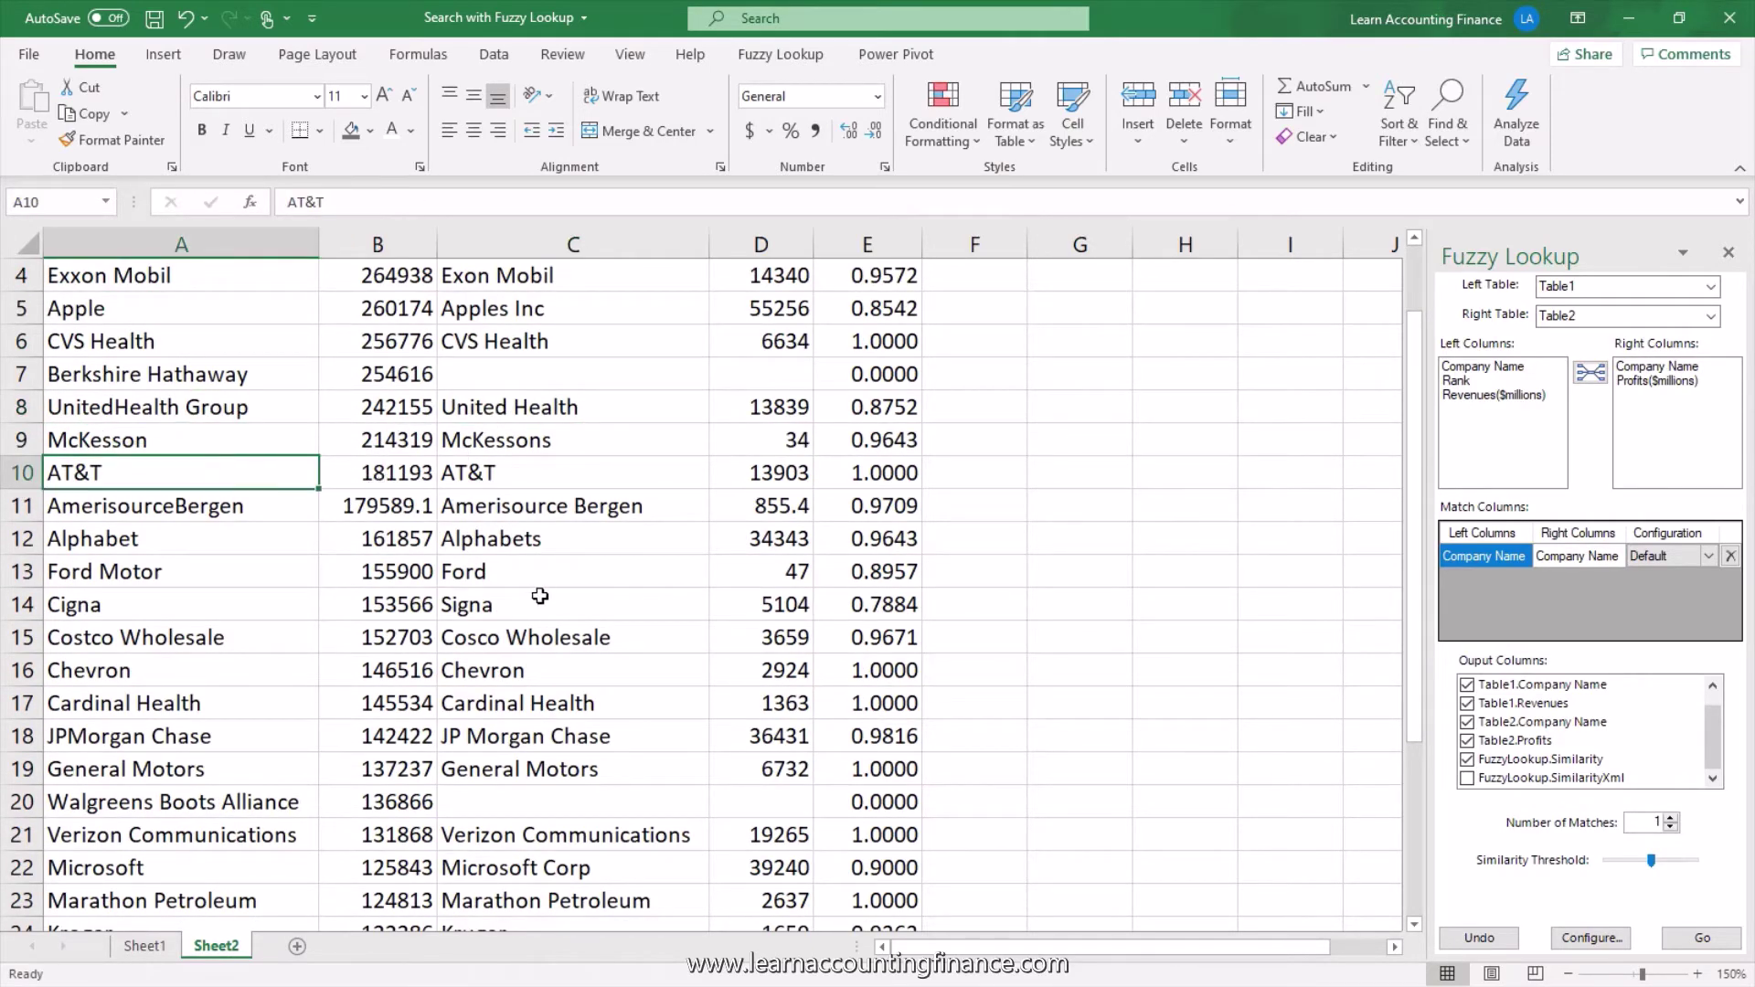
{"action": "key", "text": "Down"}
{"action": "key", "text": "Down"}
{"action": "key", "text": "Down"}
{"action": "key", "text": "Down"}
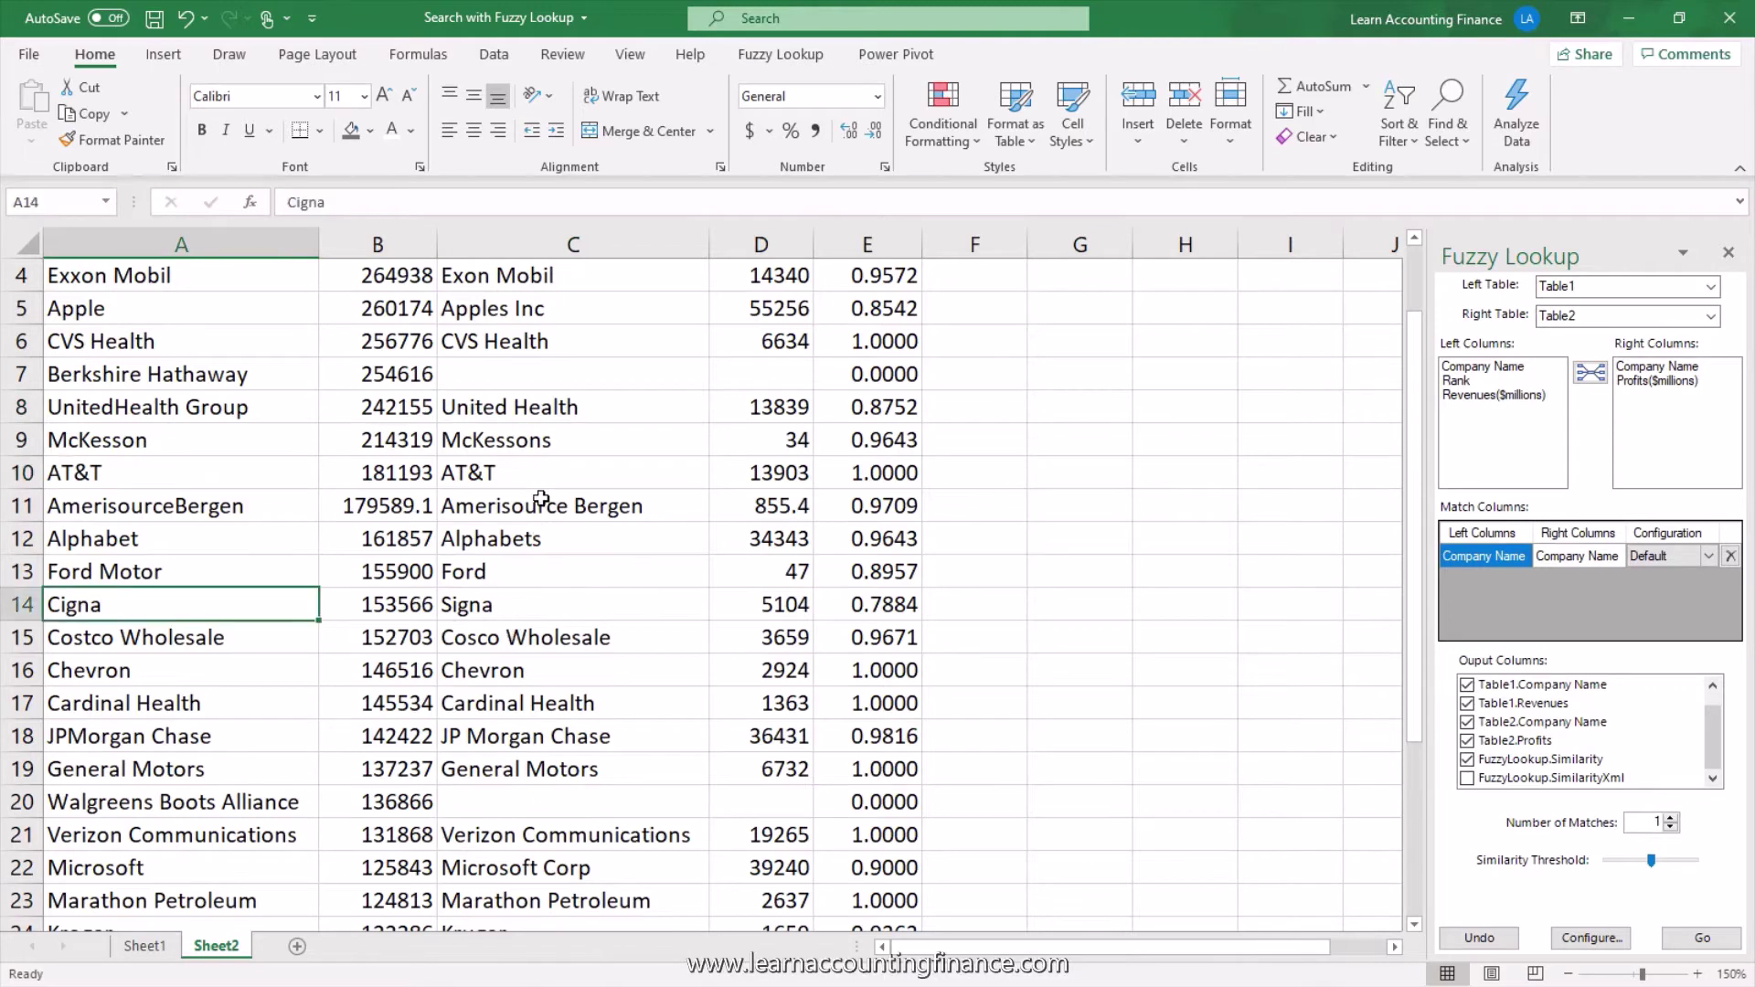
{"action": "scroll", "coordinate": [462, 559], "scroll_direction": "down", "scroll_amount": 1}
{"action": "scroll", "coordinate": [460, 564], "scroll_direction": "up", "scroll_amount": 2}
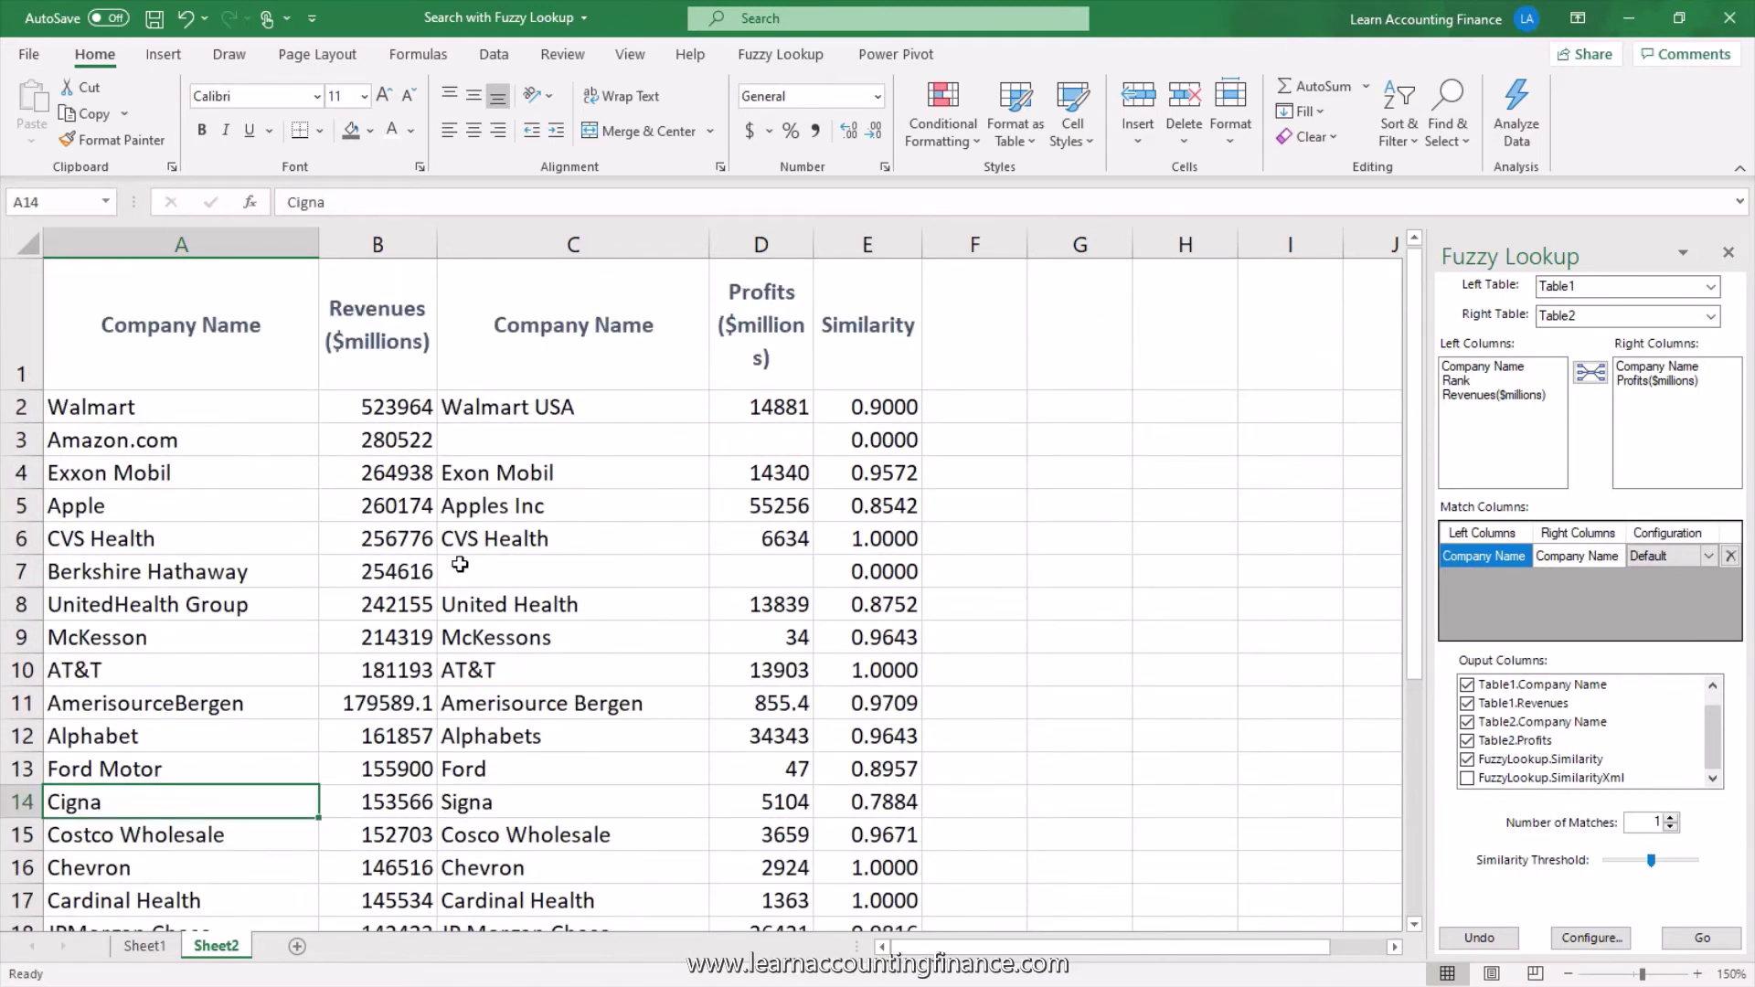
{"action": "left_click", "coordinate": [557, 443]}
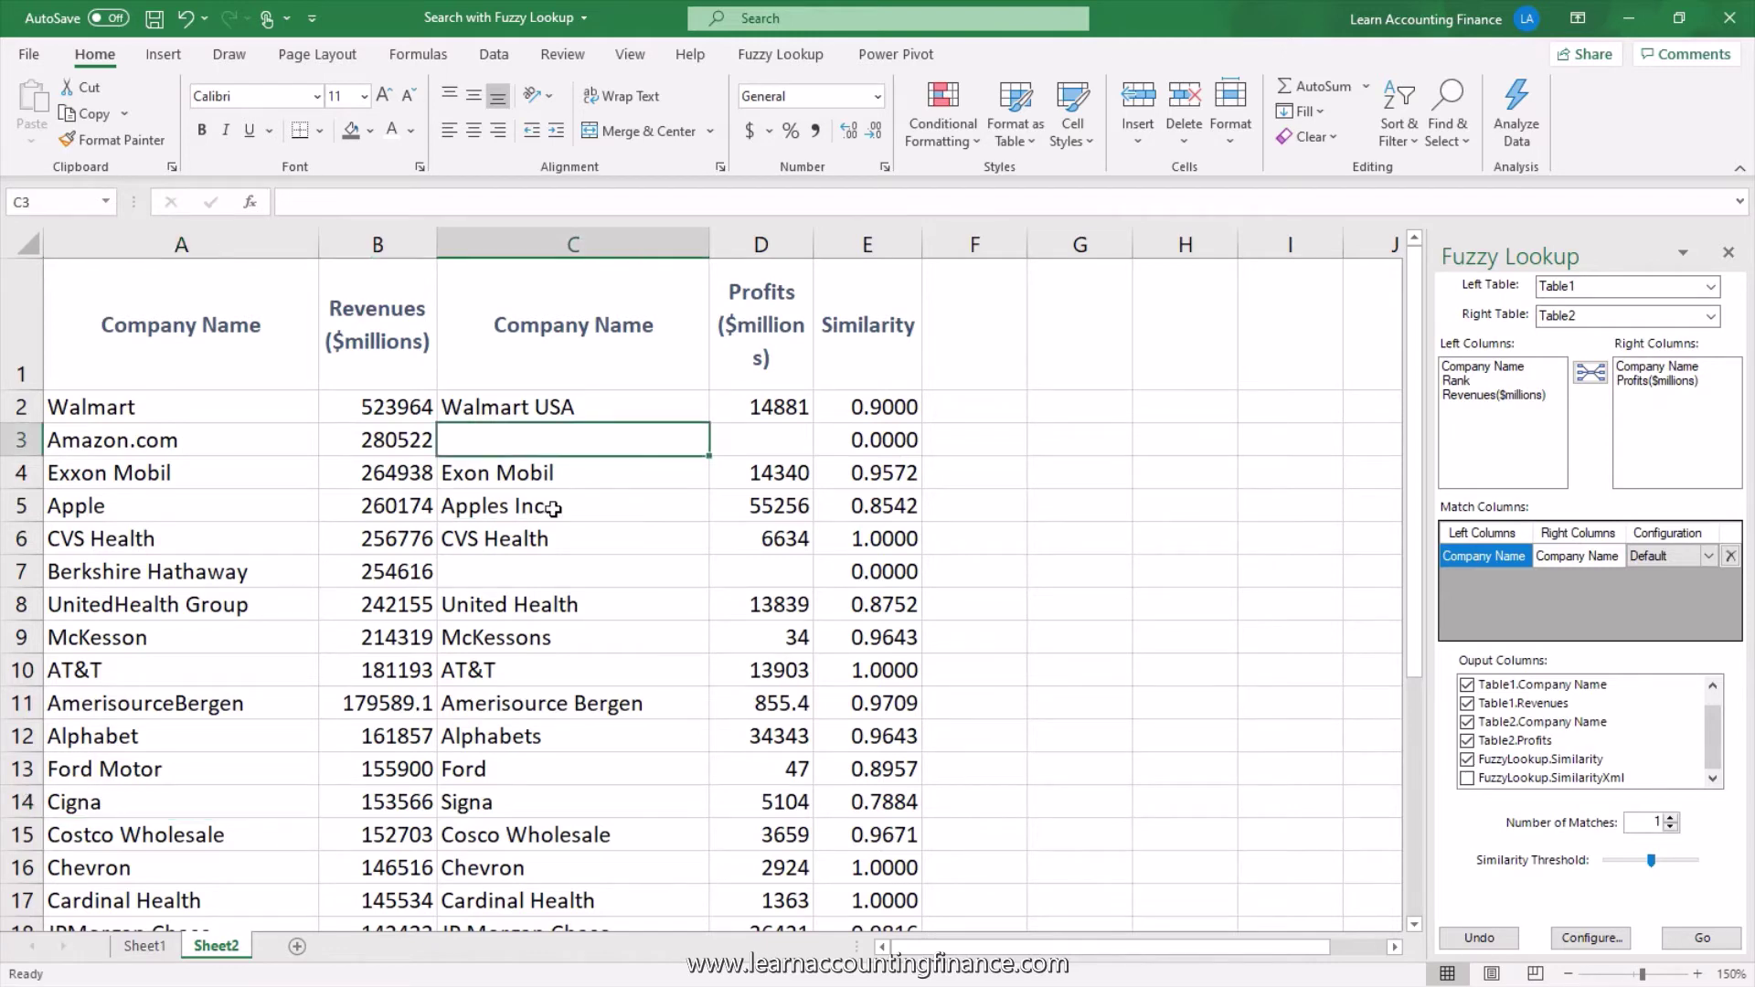
{"action": "left_click", "coordinate": [550, 572]}
{"action": "scroll", "coordinate": [603, 616], "scroll_direction": "down", "scroll_amount": 2}
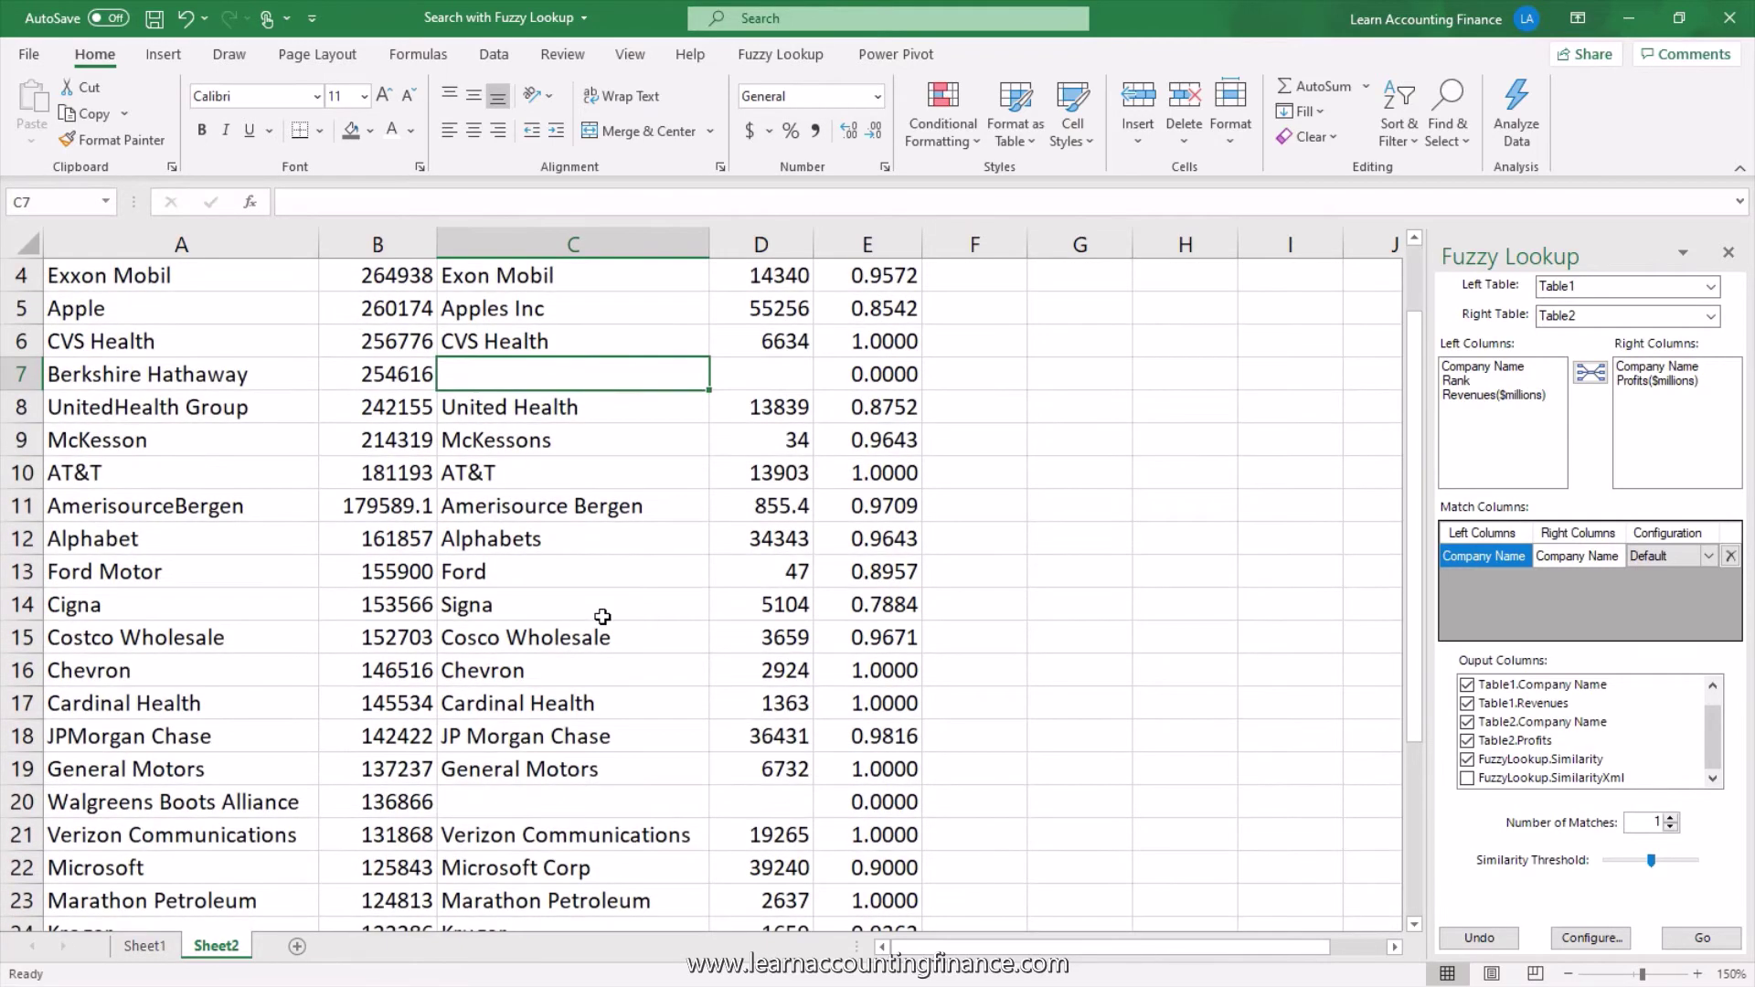
{"action": "scroll", "coordinate": [602, 616], "scroll_direction": "up", "scroll_amount": 2}
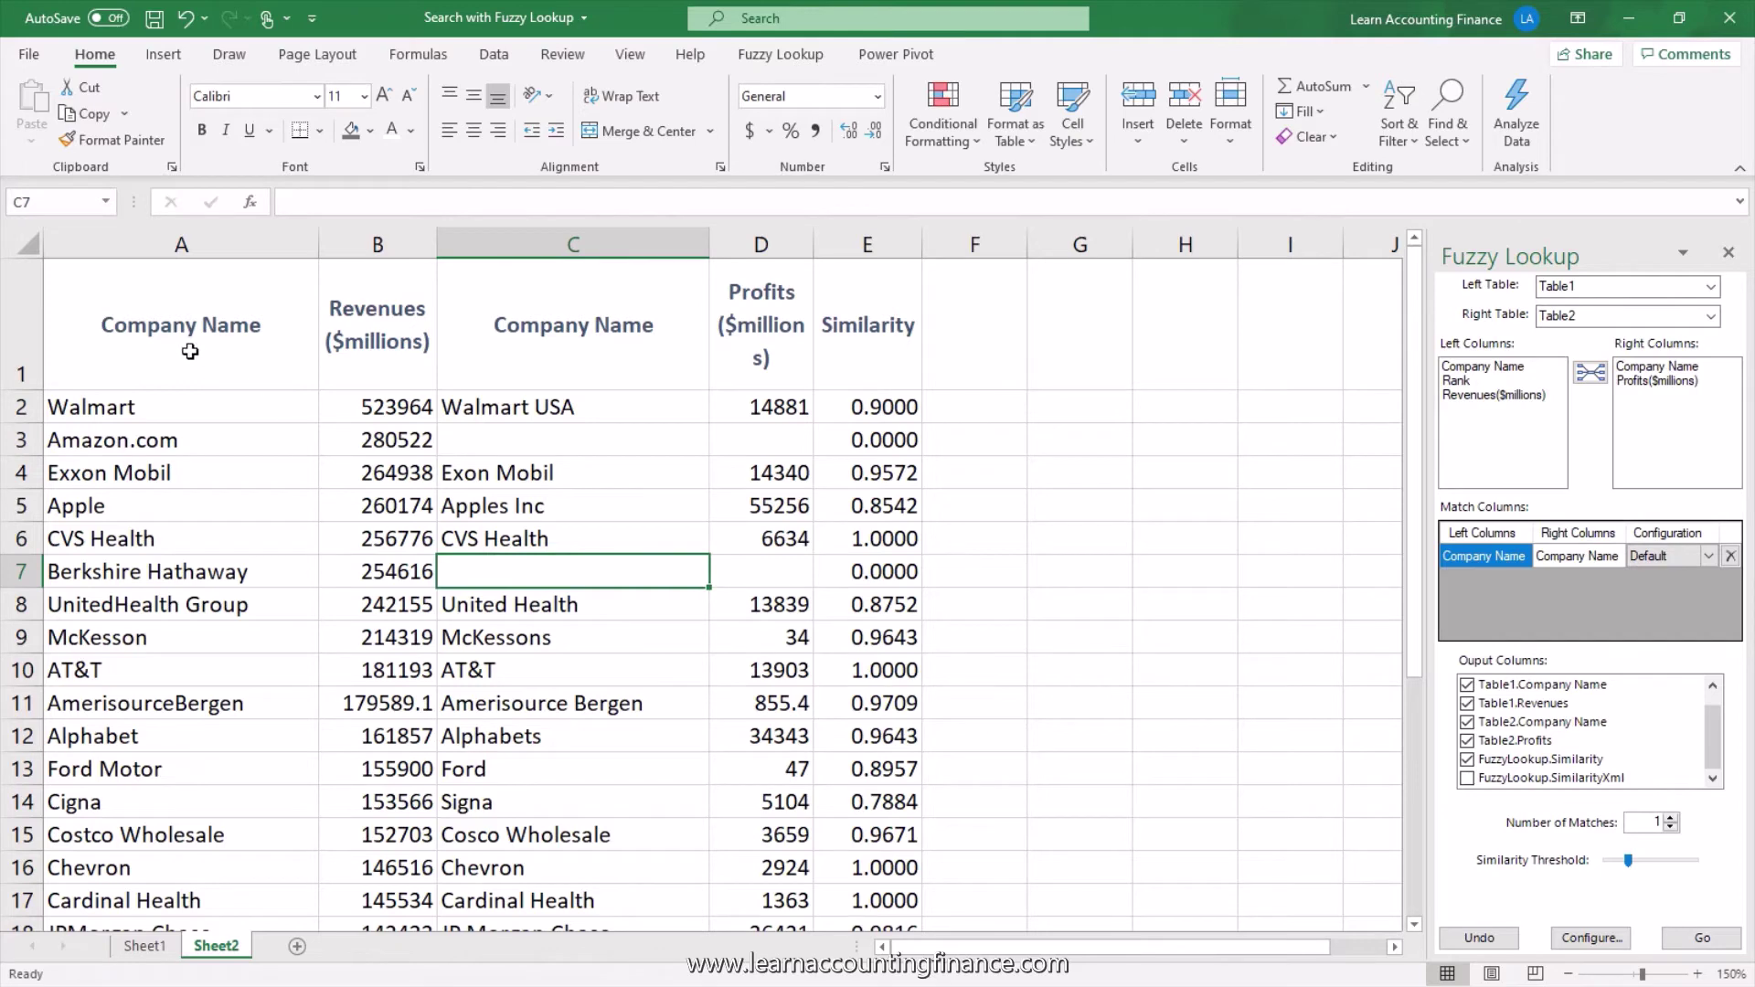
Step: Set A1 as the output cell and rerun Fuzzy Lookup with the lower threshold
{"action": "left_click", "coordinate": [161, 328]}
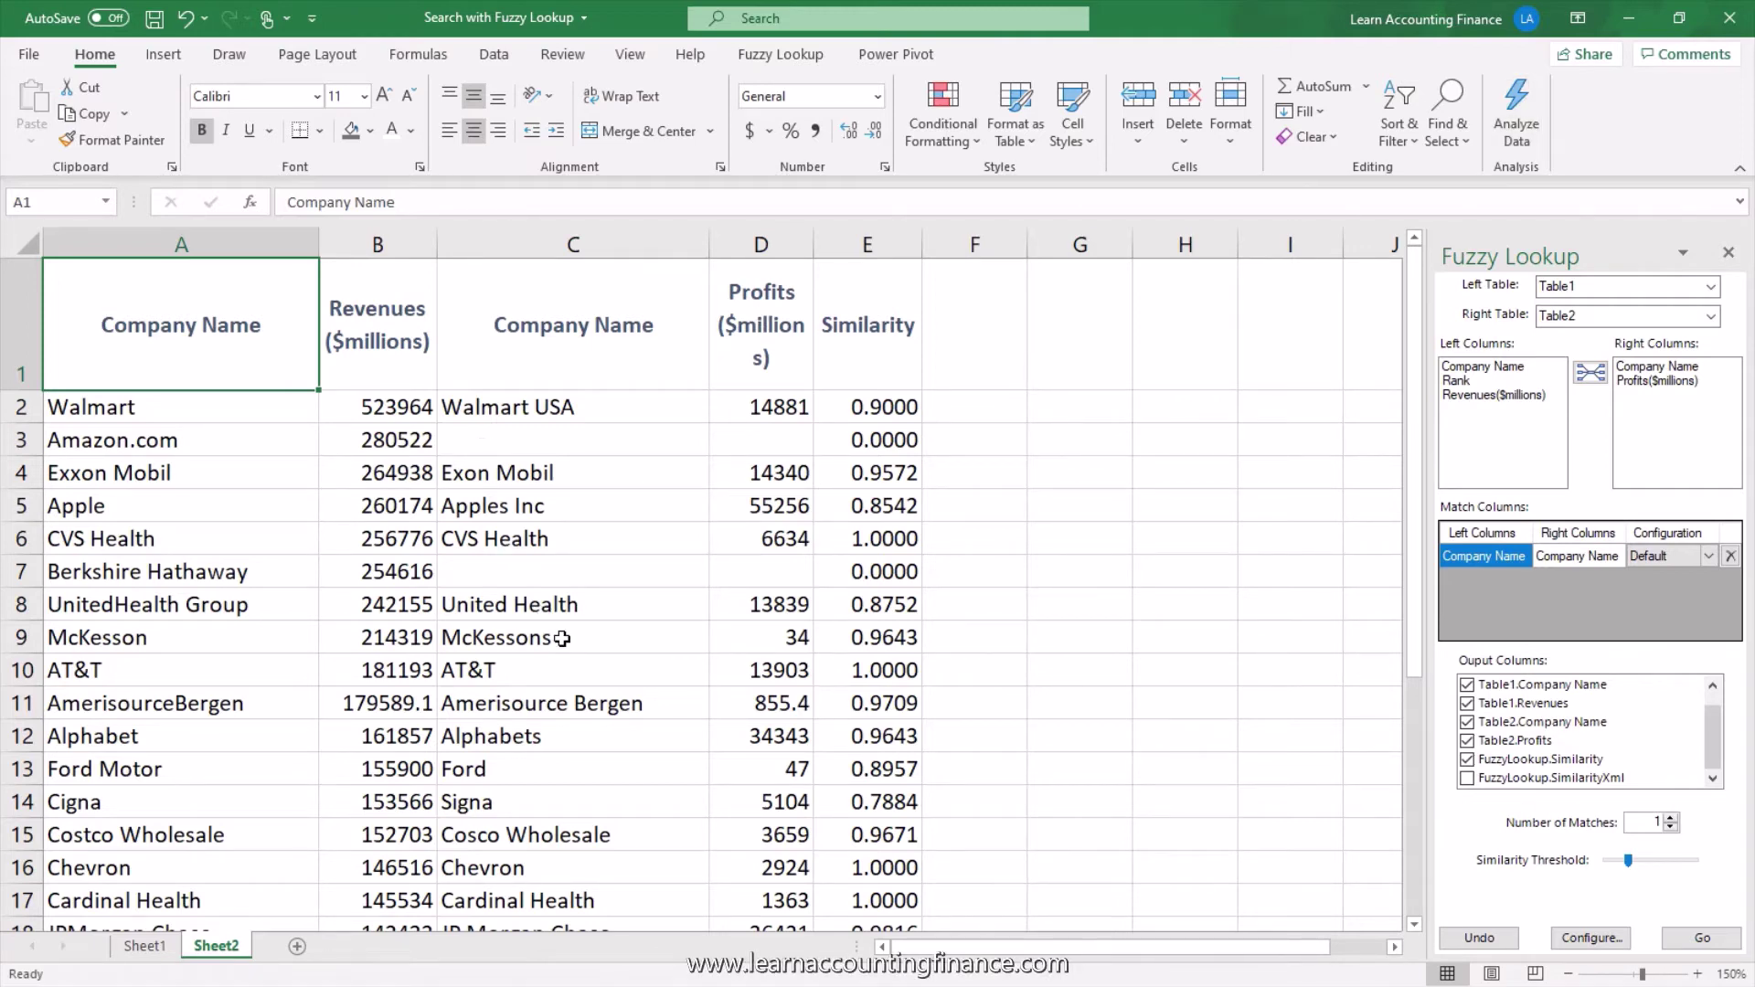
{"action": "left_click", "coordinate": [1161, 361]}
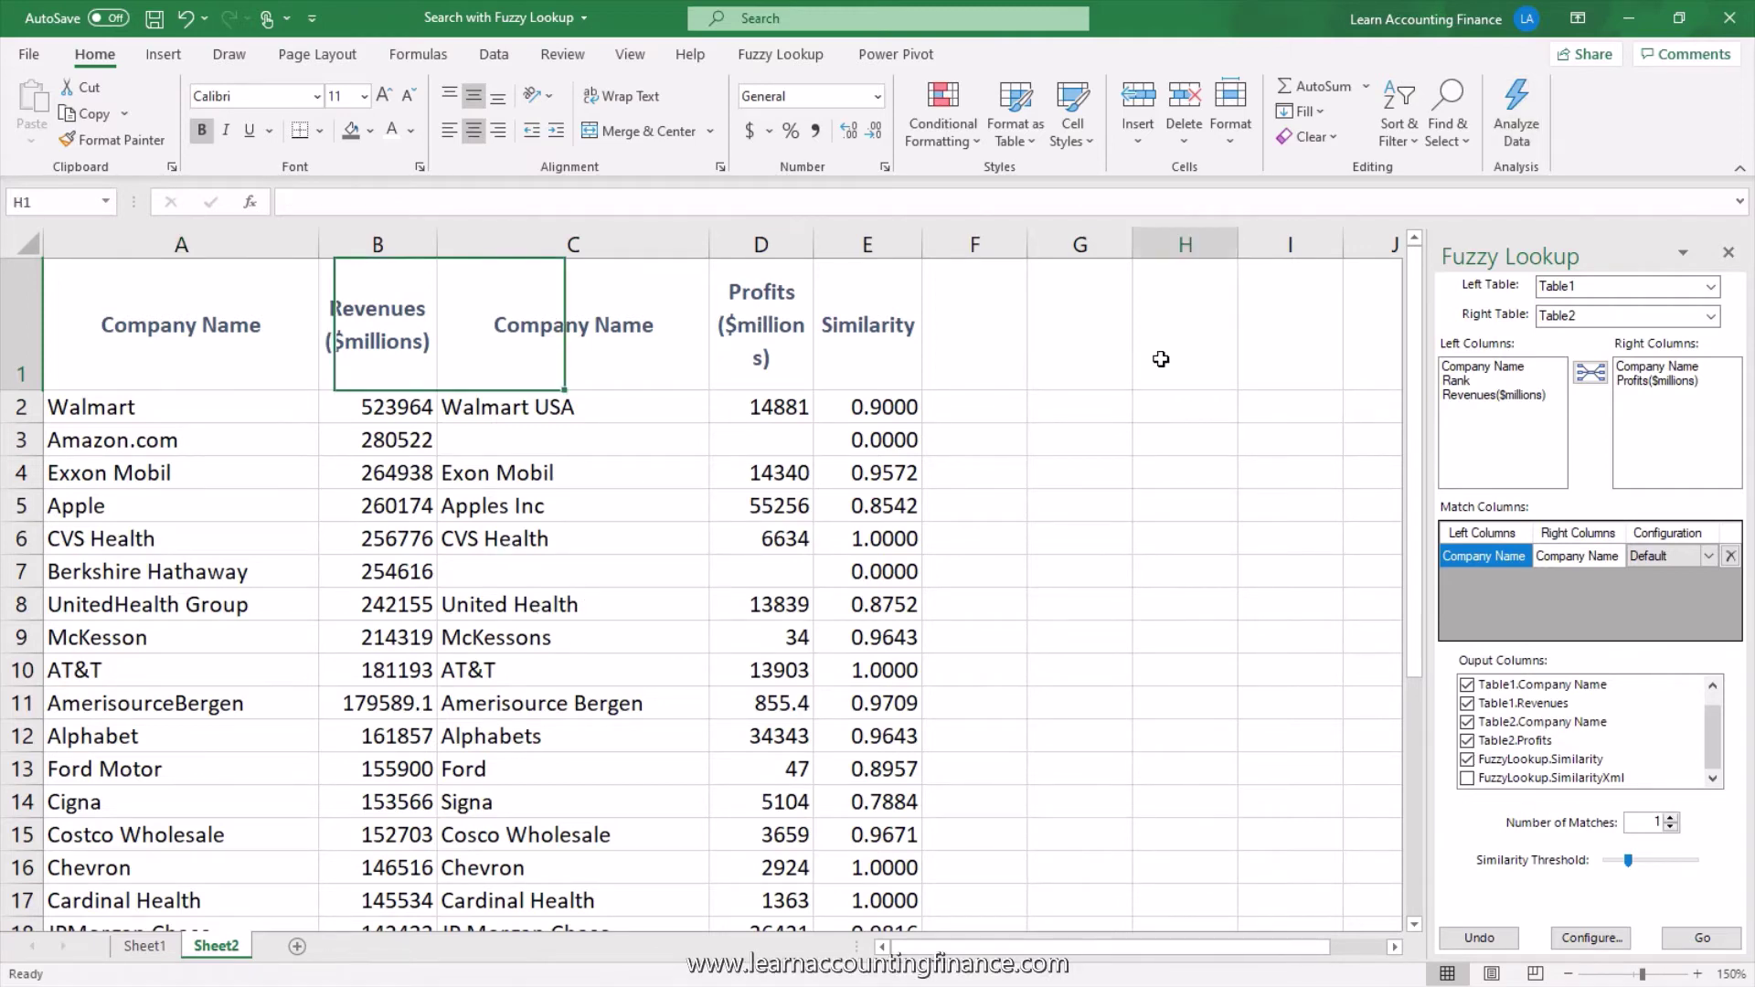
{"action": "left_click", "coordinate": [974, 615]}
{"action": "left_click", "coordinate": [416, 611]}
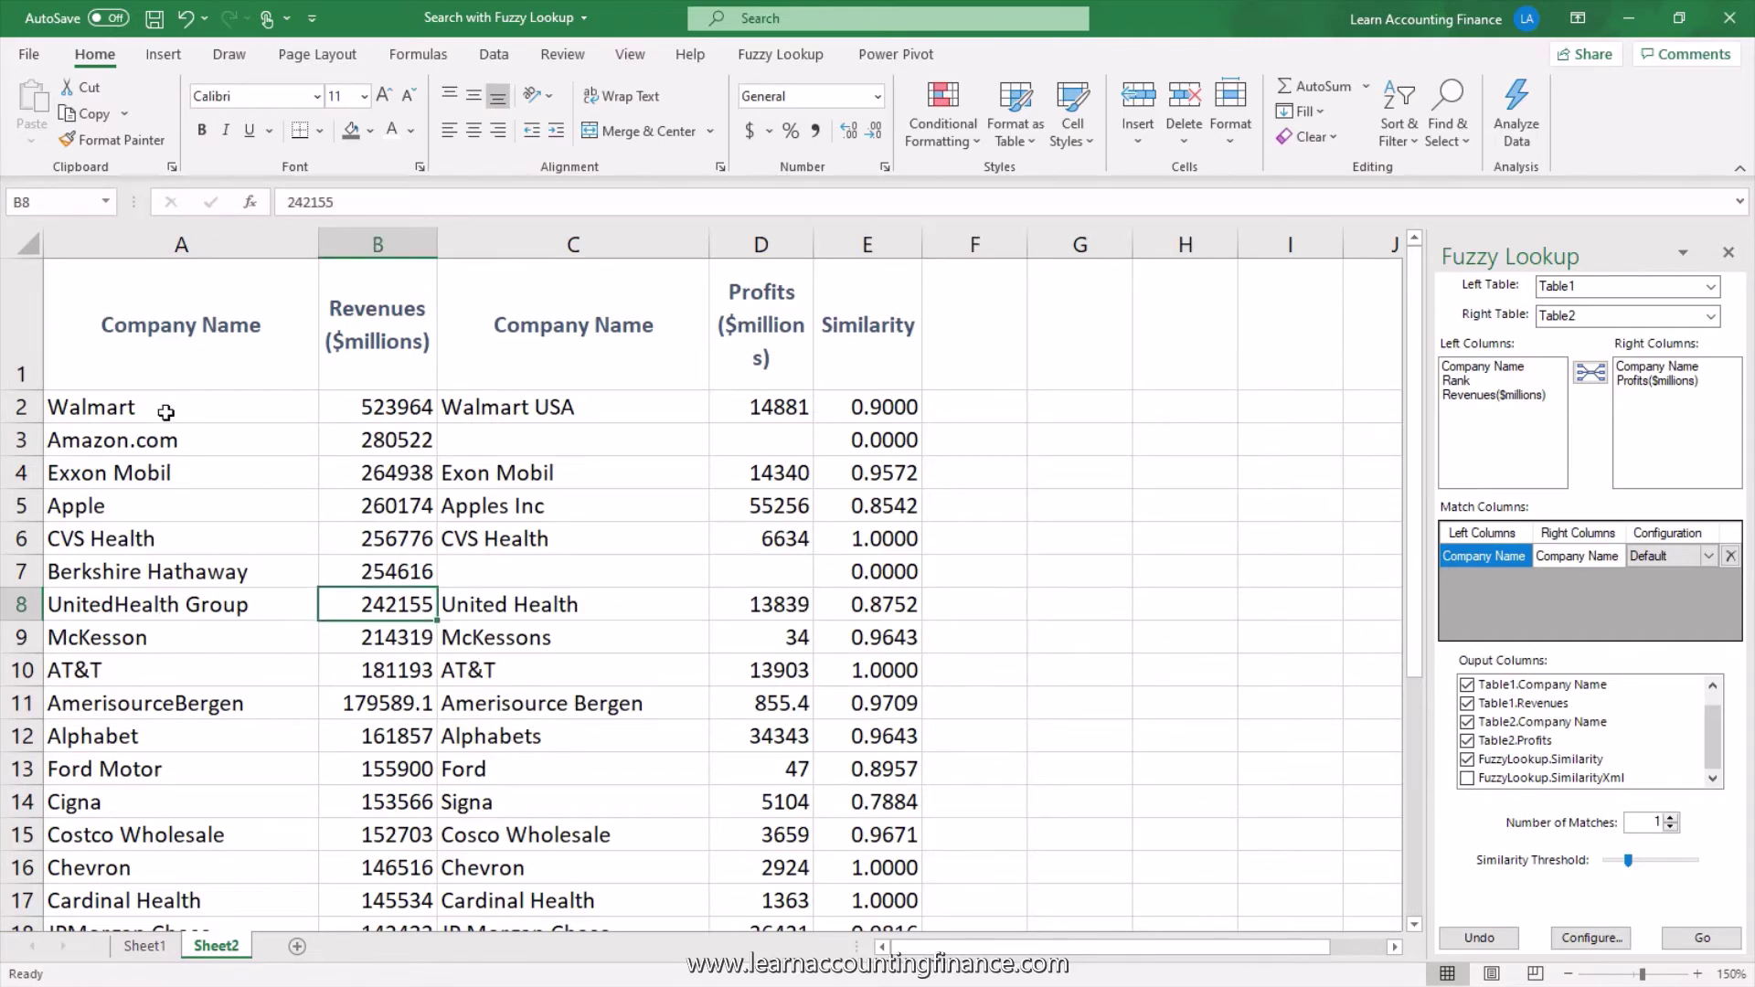
{"action": "left_click", "coordinate": [154, 345]}
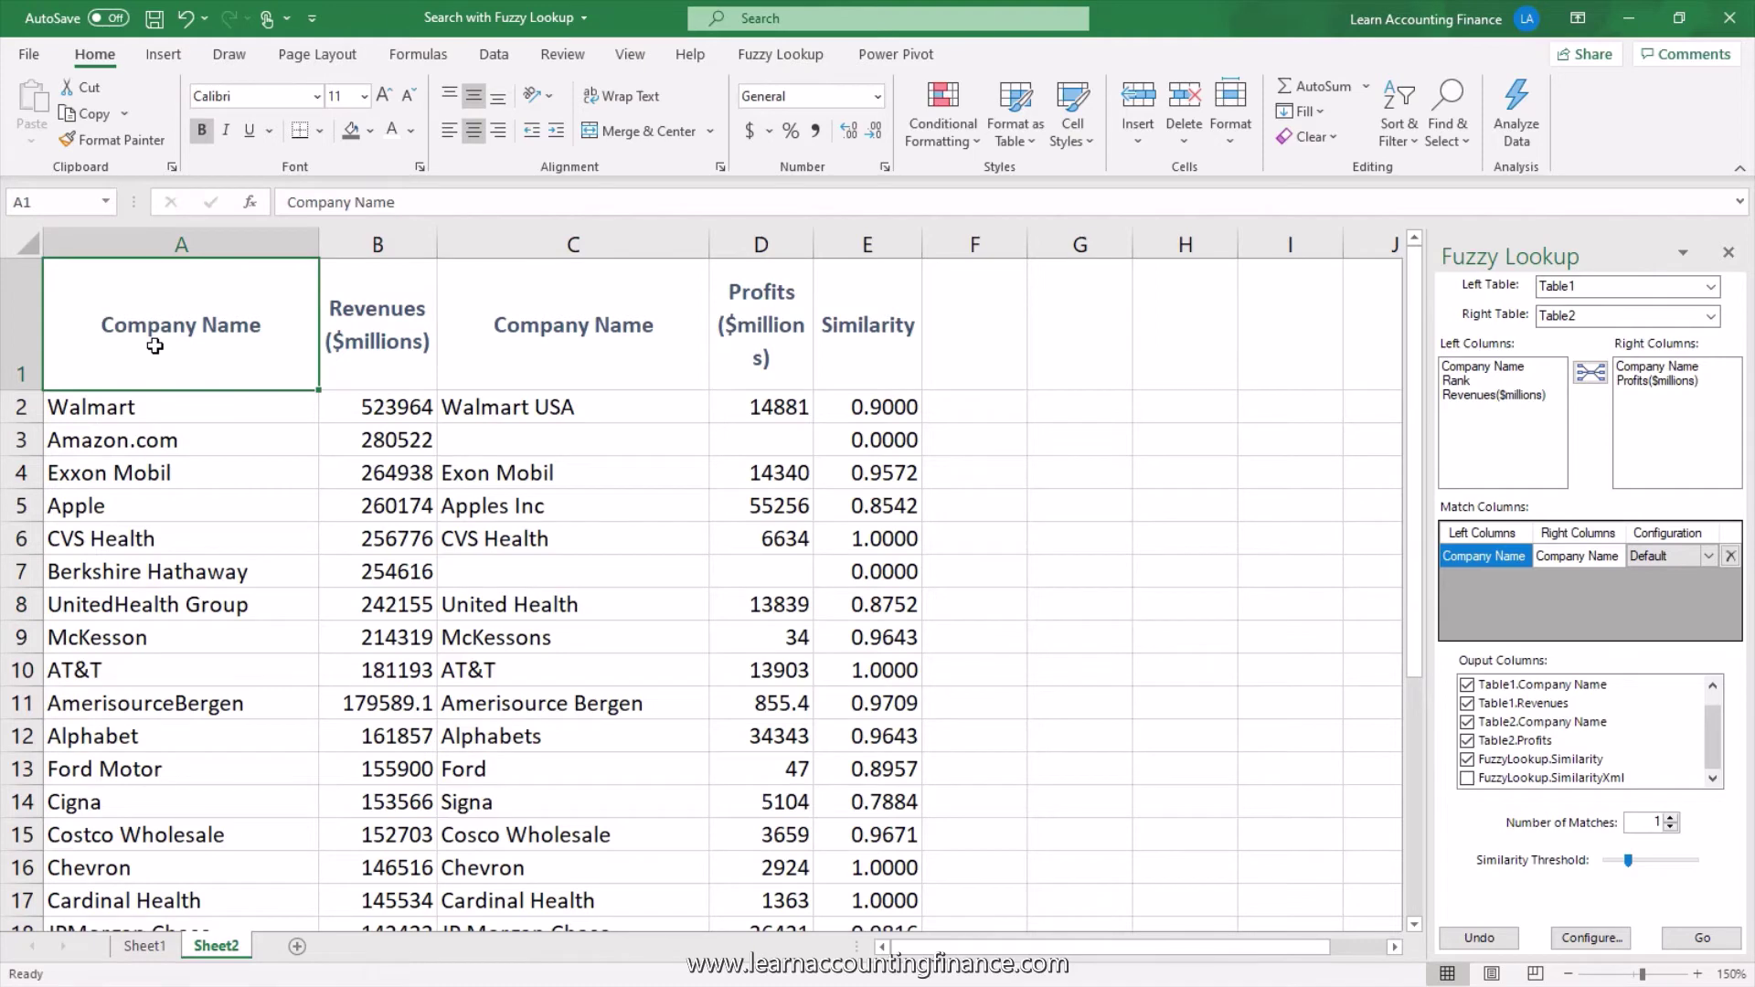
{"action": "left_click", "coordinate": [1702, 938]}
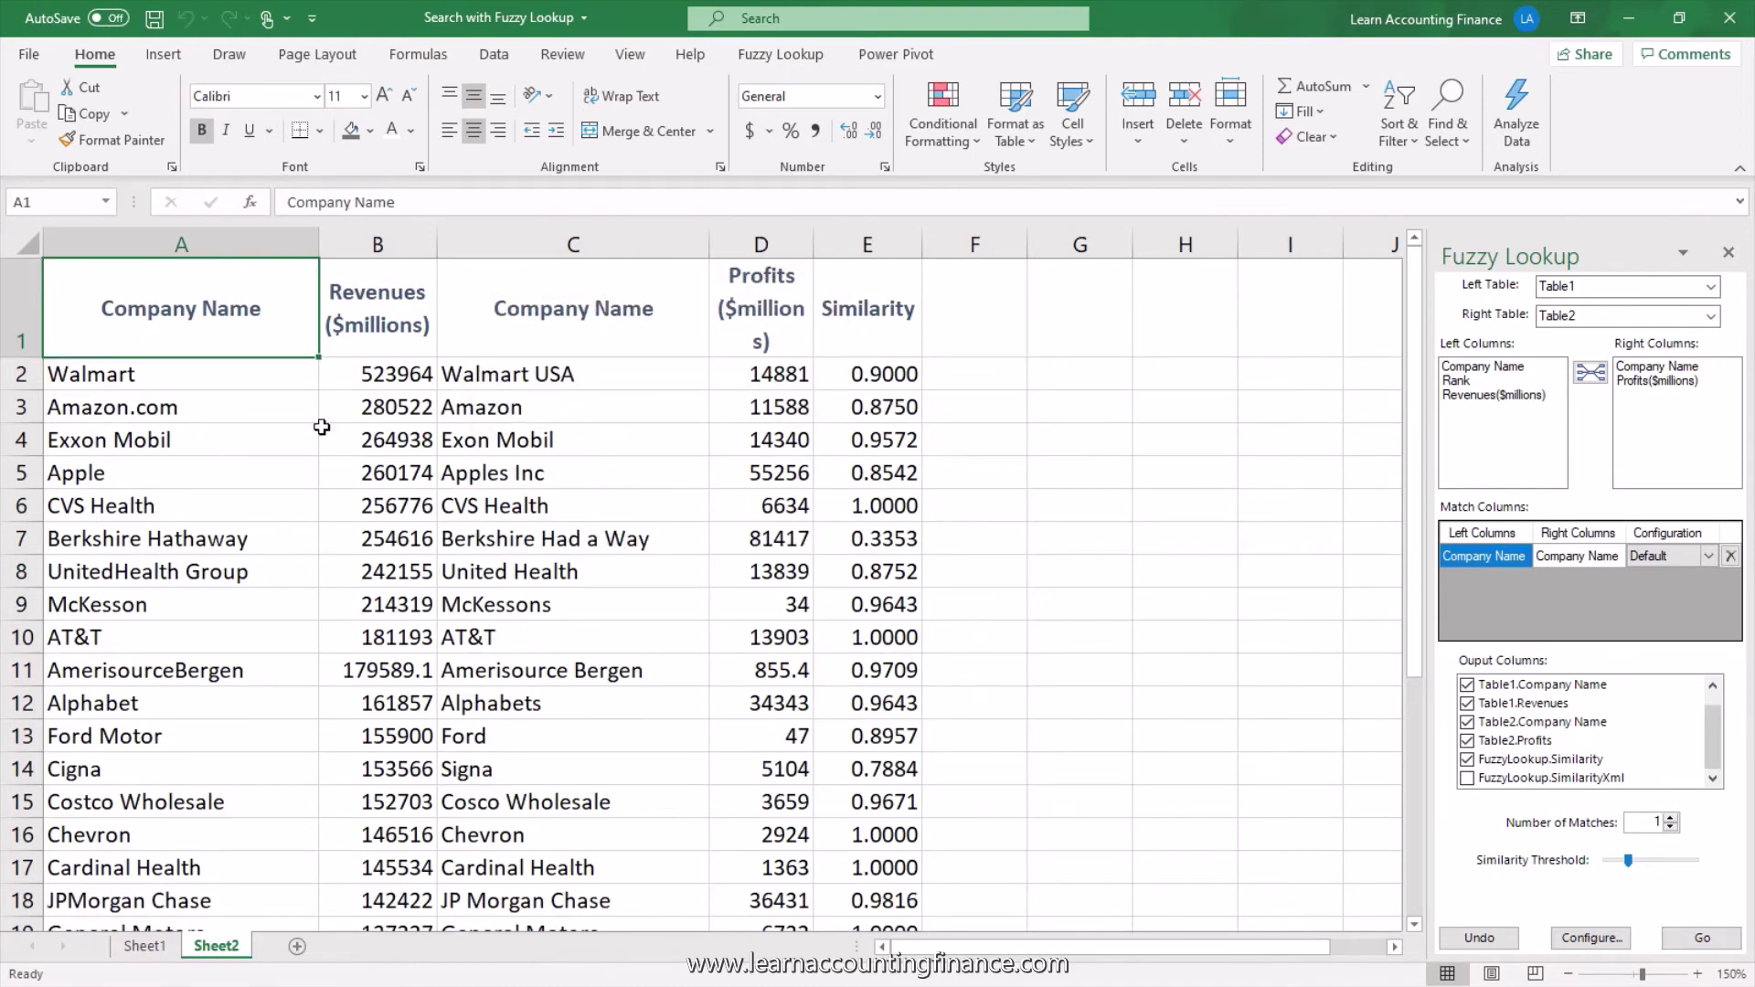
Step: Verify Amazon.com now matches Amazon, while Walgreens Boots Alliance remains unmatched
{"action": "left_click", "coordinate": [25, 411]}
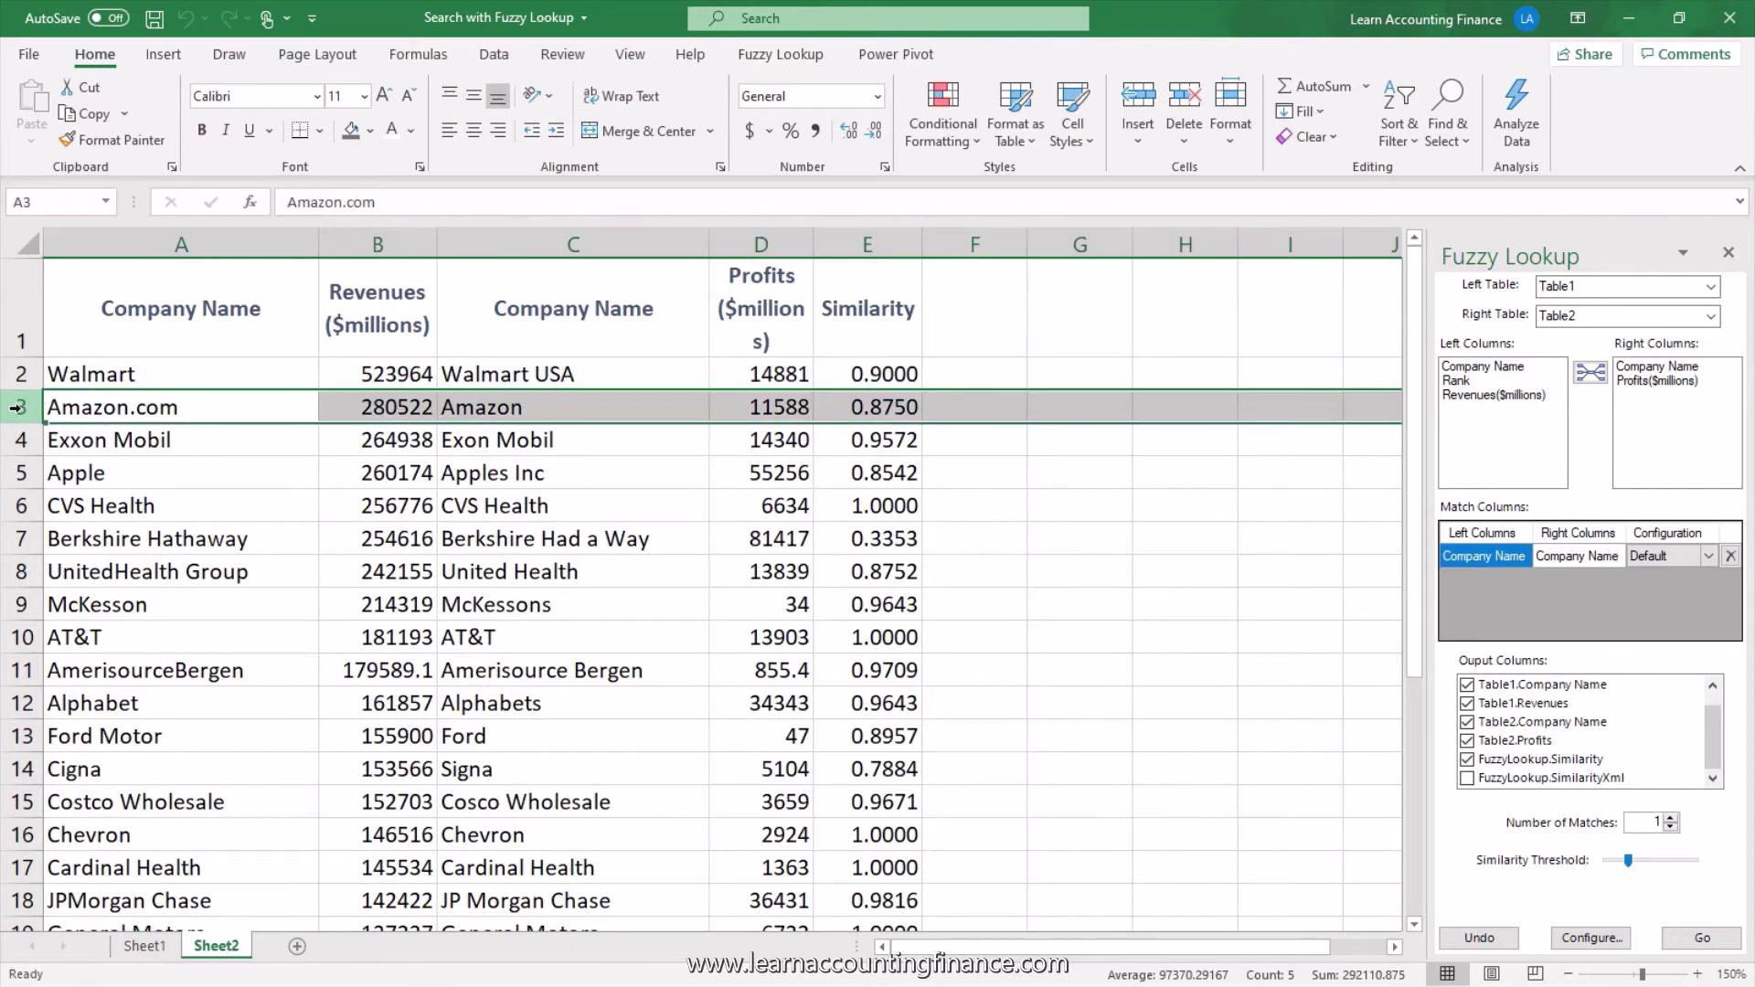
{"action": "left_click", "coordinate": [572, 408]}
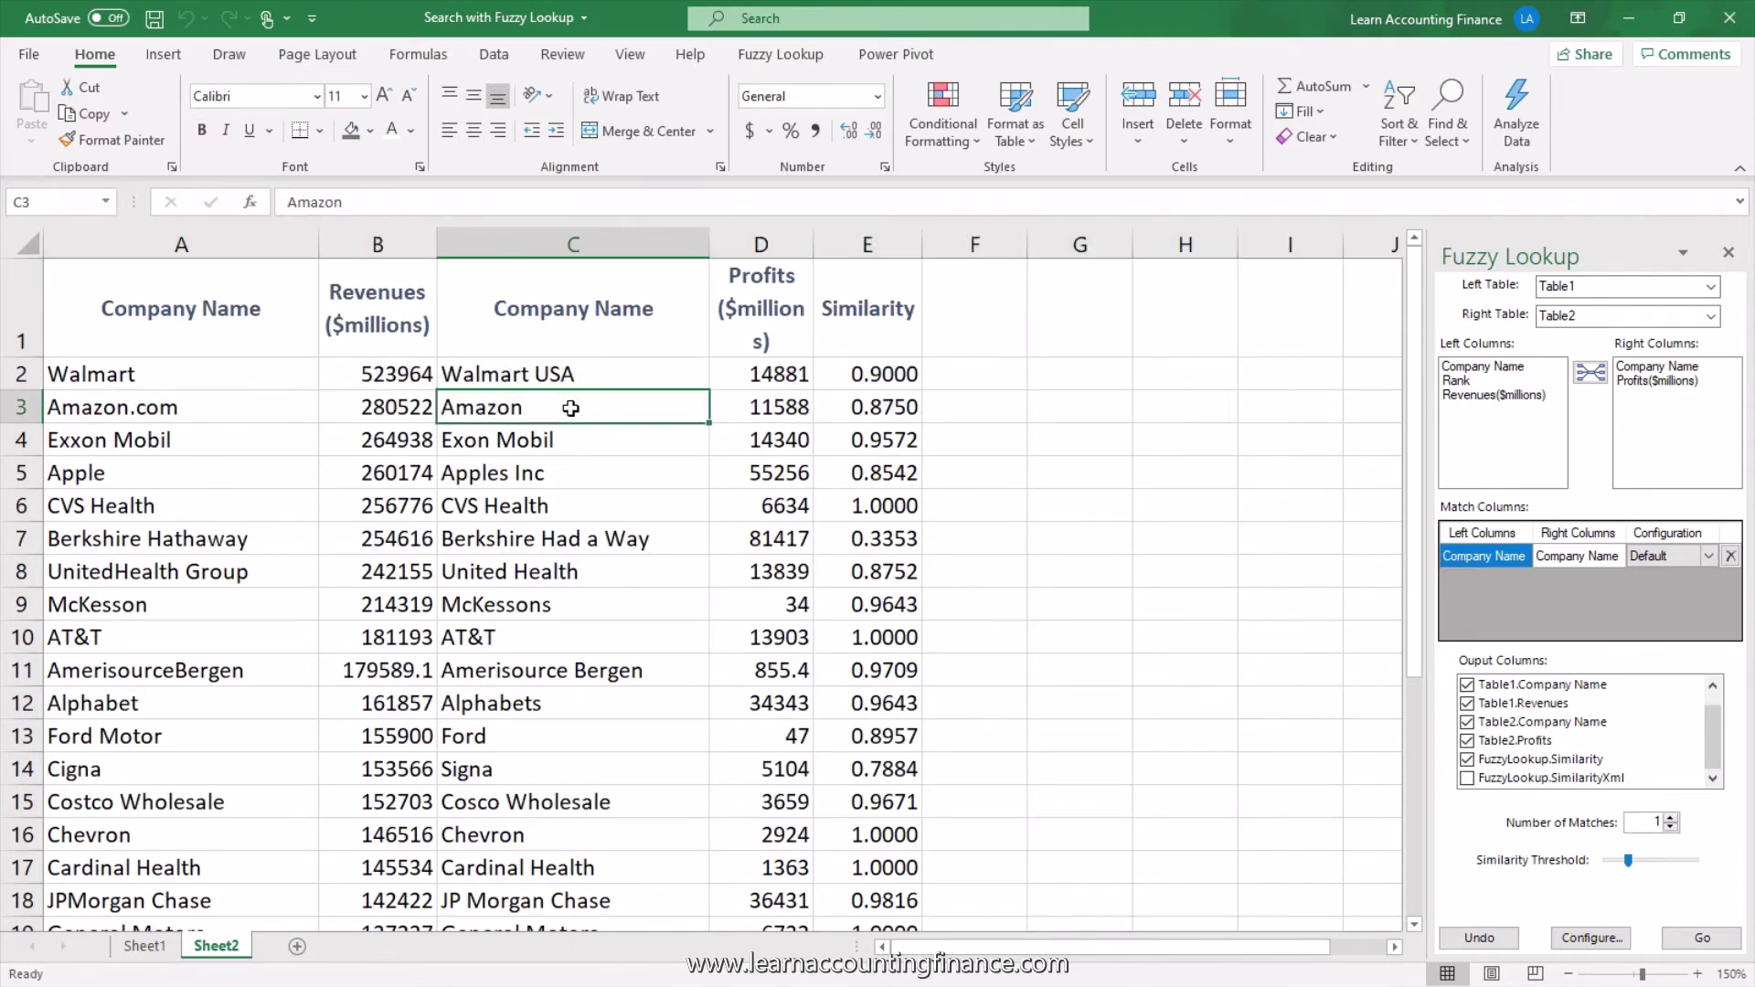
{"action": "scroll", "coordinate": [574, 567], "scroll_direction": "down", "scroll_amount": 2}
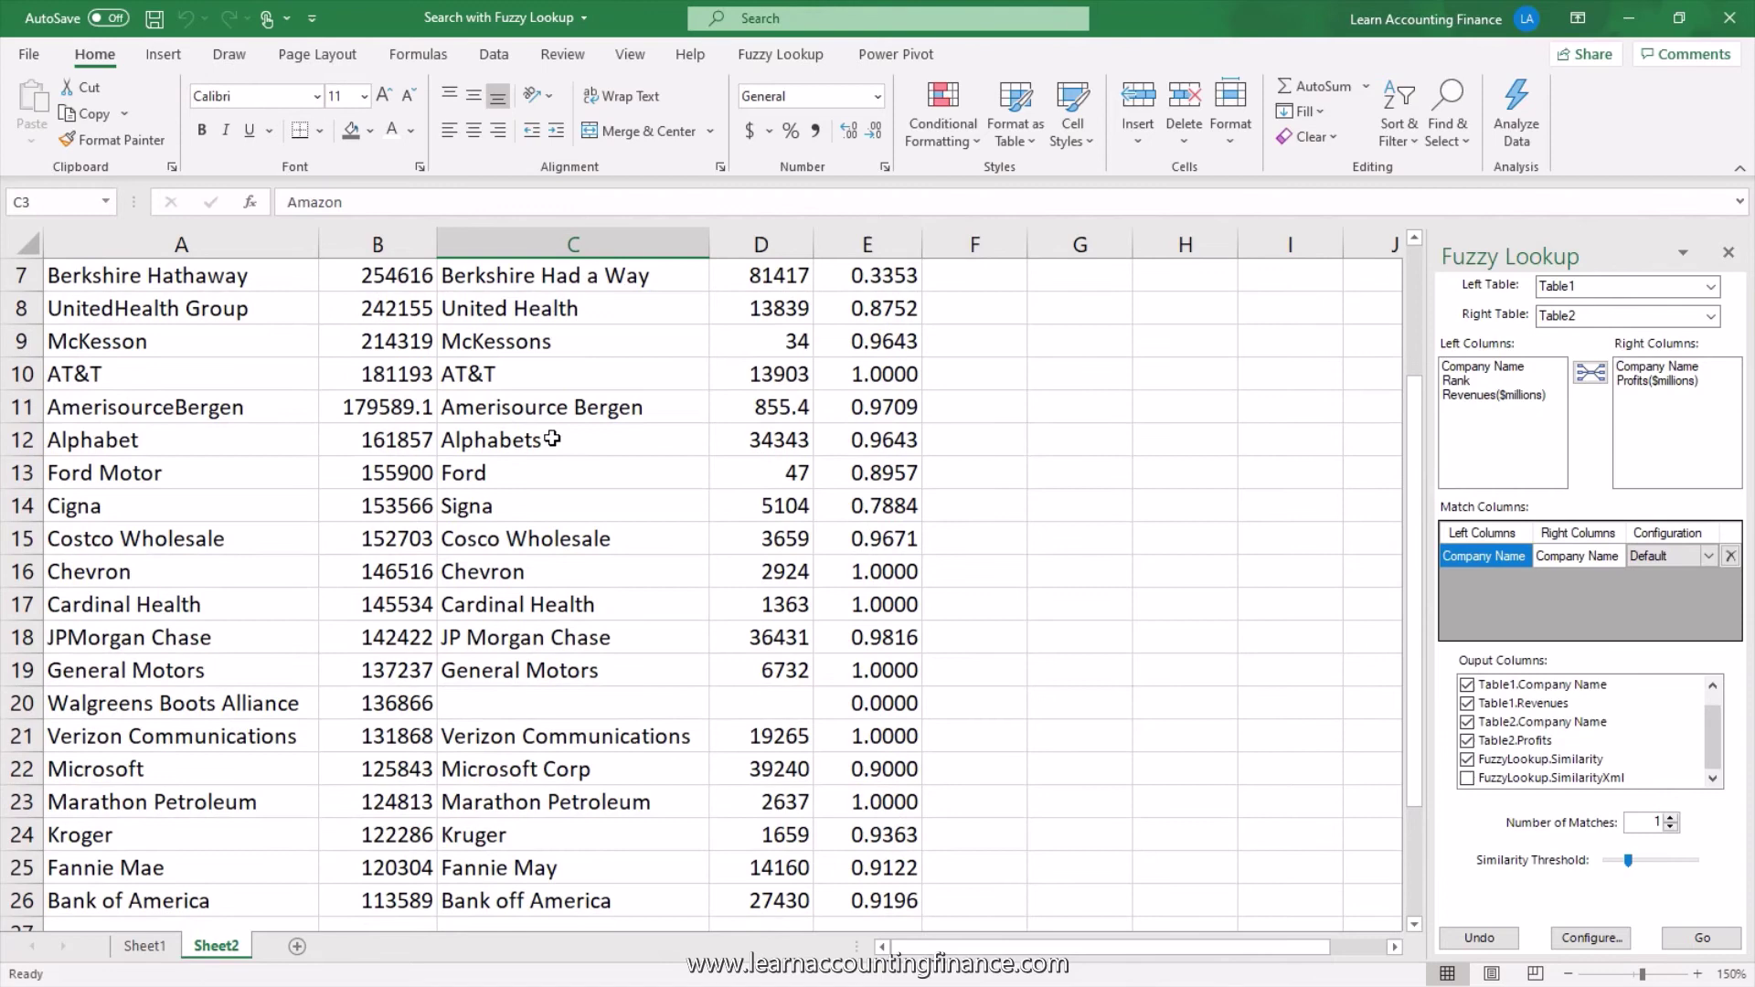
{"action": "scroll", "coordinate": [552, 436], "scroll_direction": "down", "scroll_amount": 1}
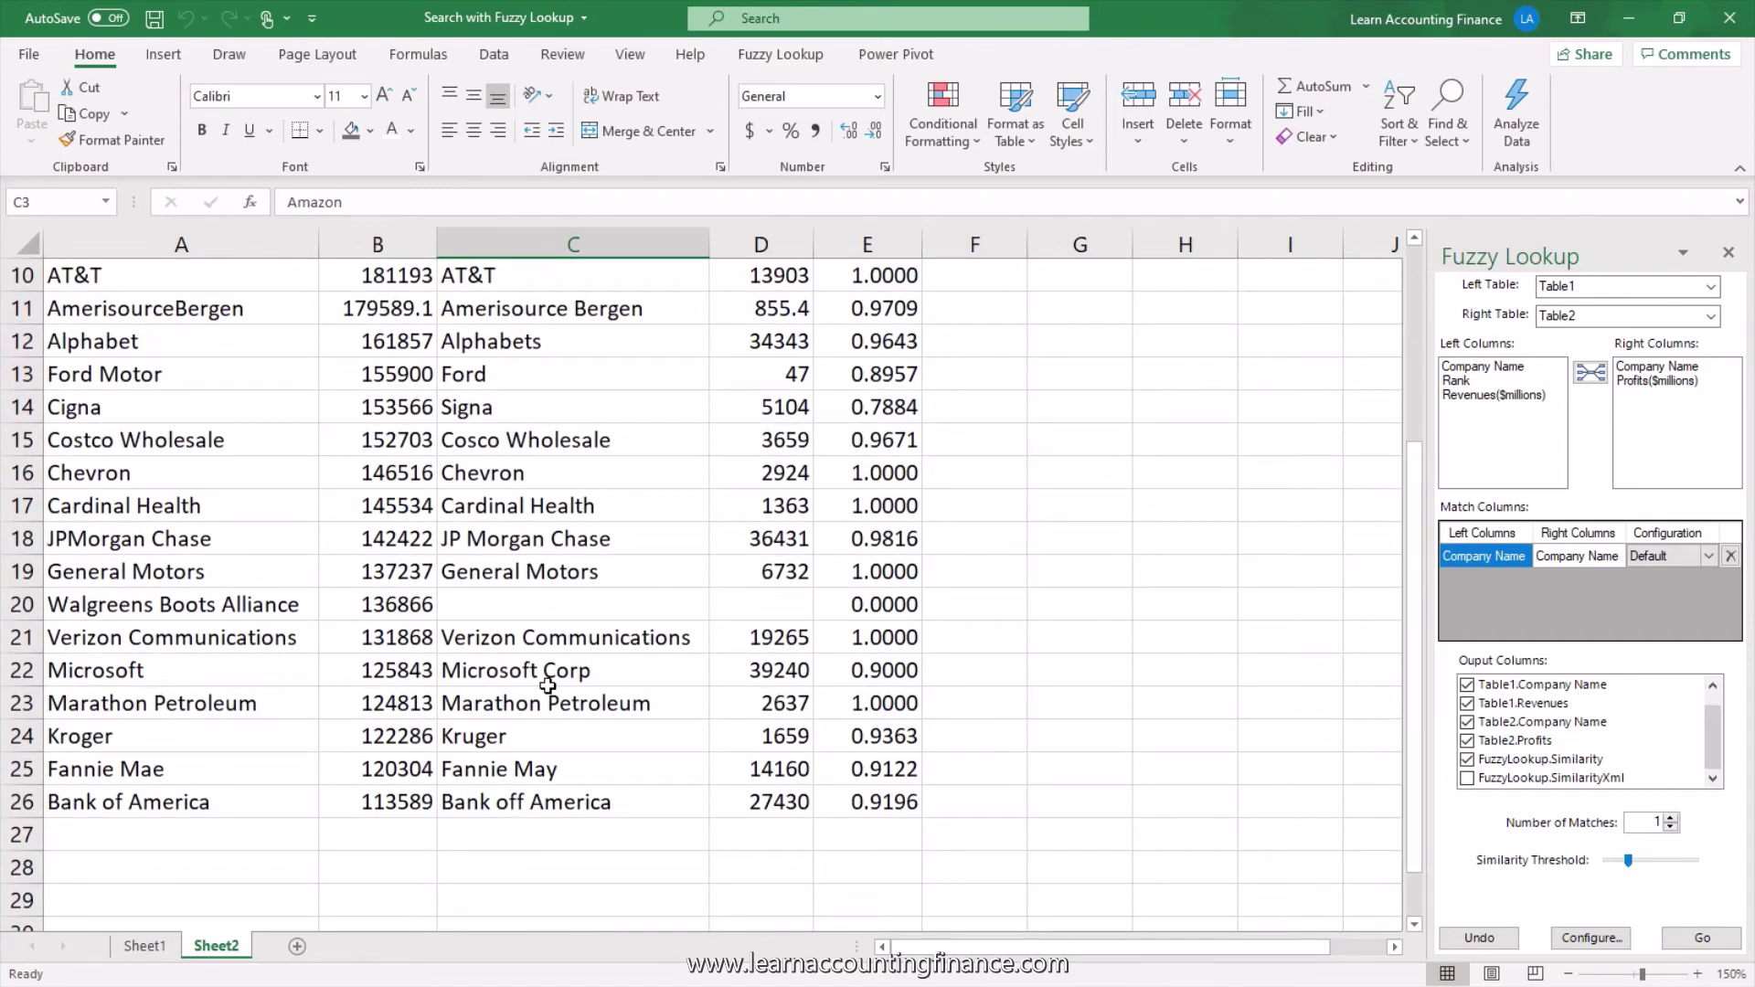
{"action": "left_click", "coordinate": [552, 605]}
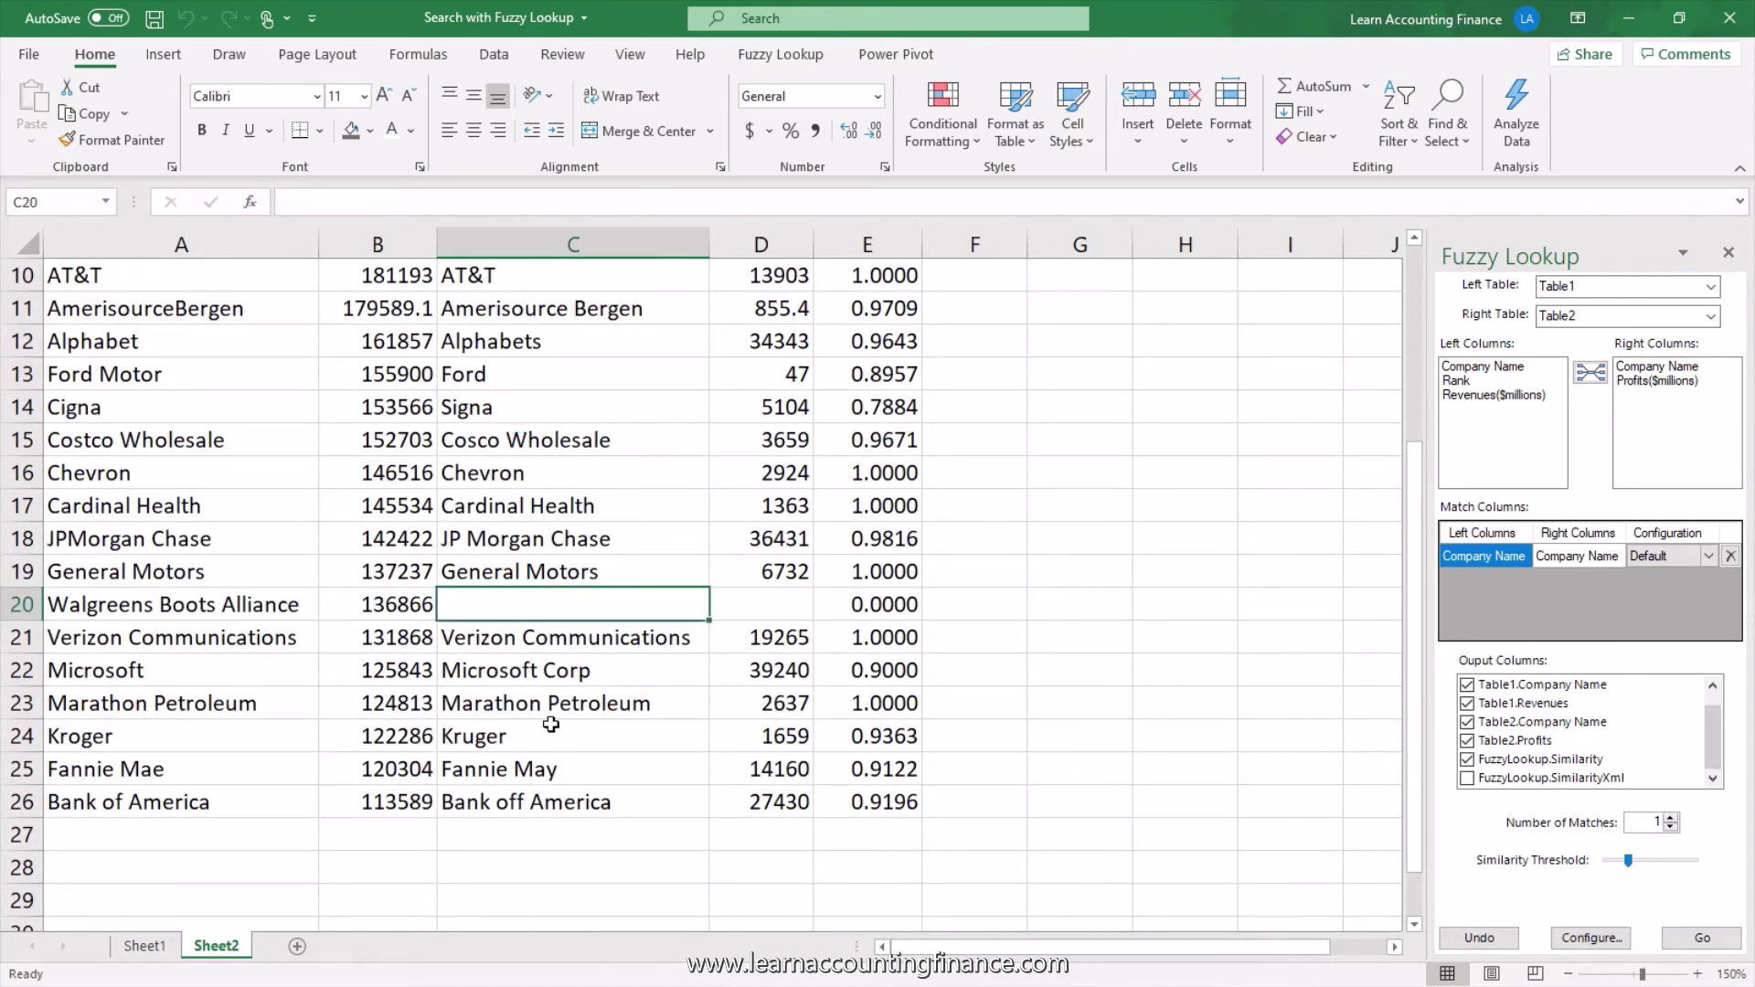
Step: Lower the similarity threshold to about 0.11 and rerun, matching Walgreens Boots Alliance to Walgreenz
{"action": "left_click", "coordinate": [221, 610]}
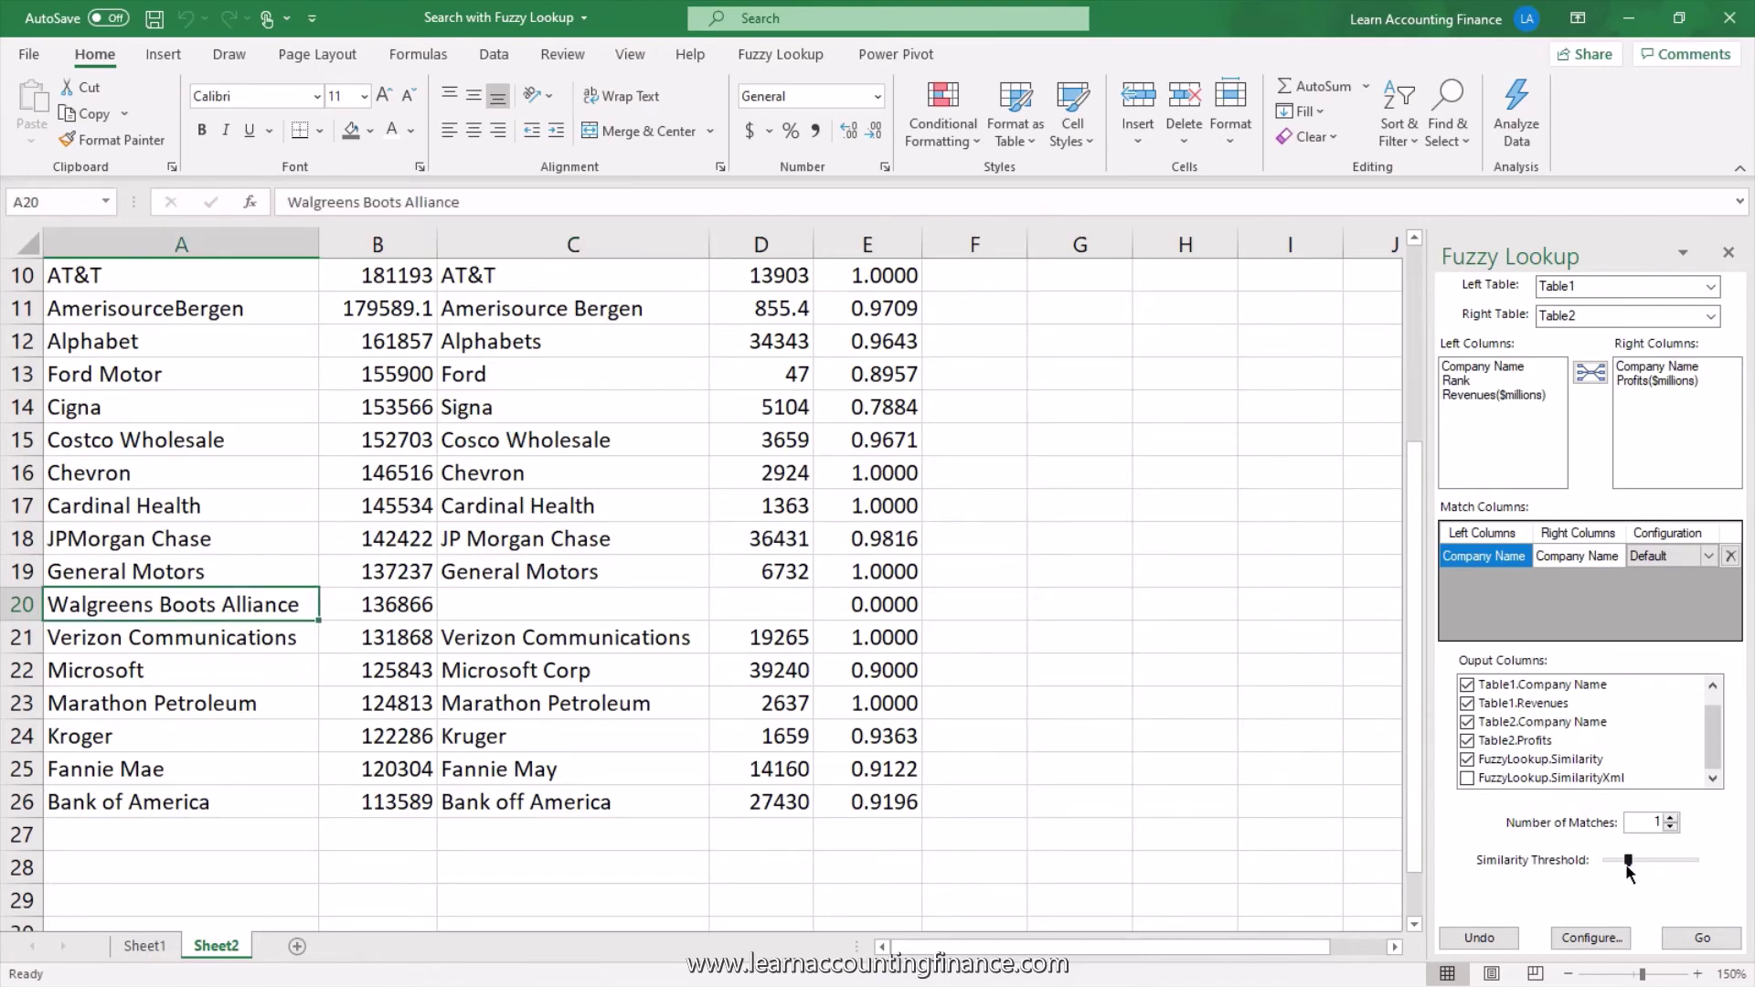
{"action": "left_click_drag", "start_coordinate": [1628, 873], "coordinate": [1617, 863]}
{"action": "left_click_drag", "start_coordinate": [1616, 869], "coordinate": [1615, 869]}
{"action": "left_click_drag", "start_coordinate": [1416, 468], "coordinate": [1399, 229]}
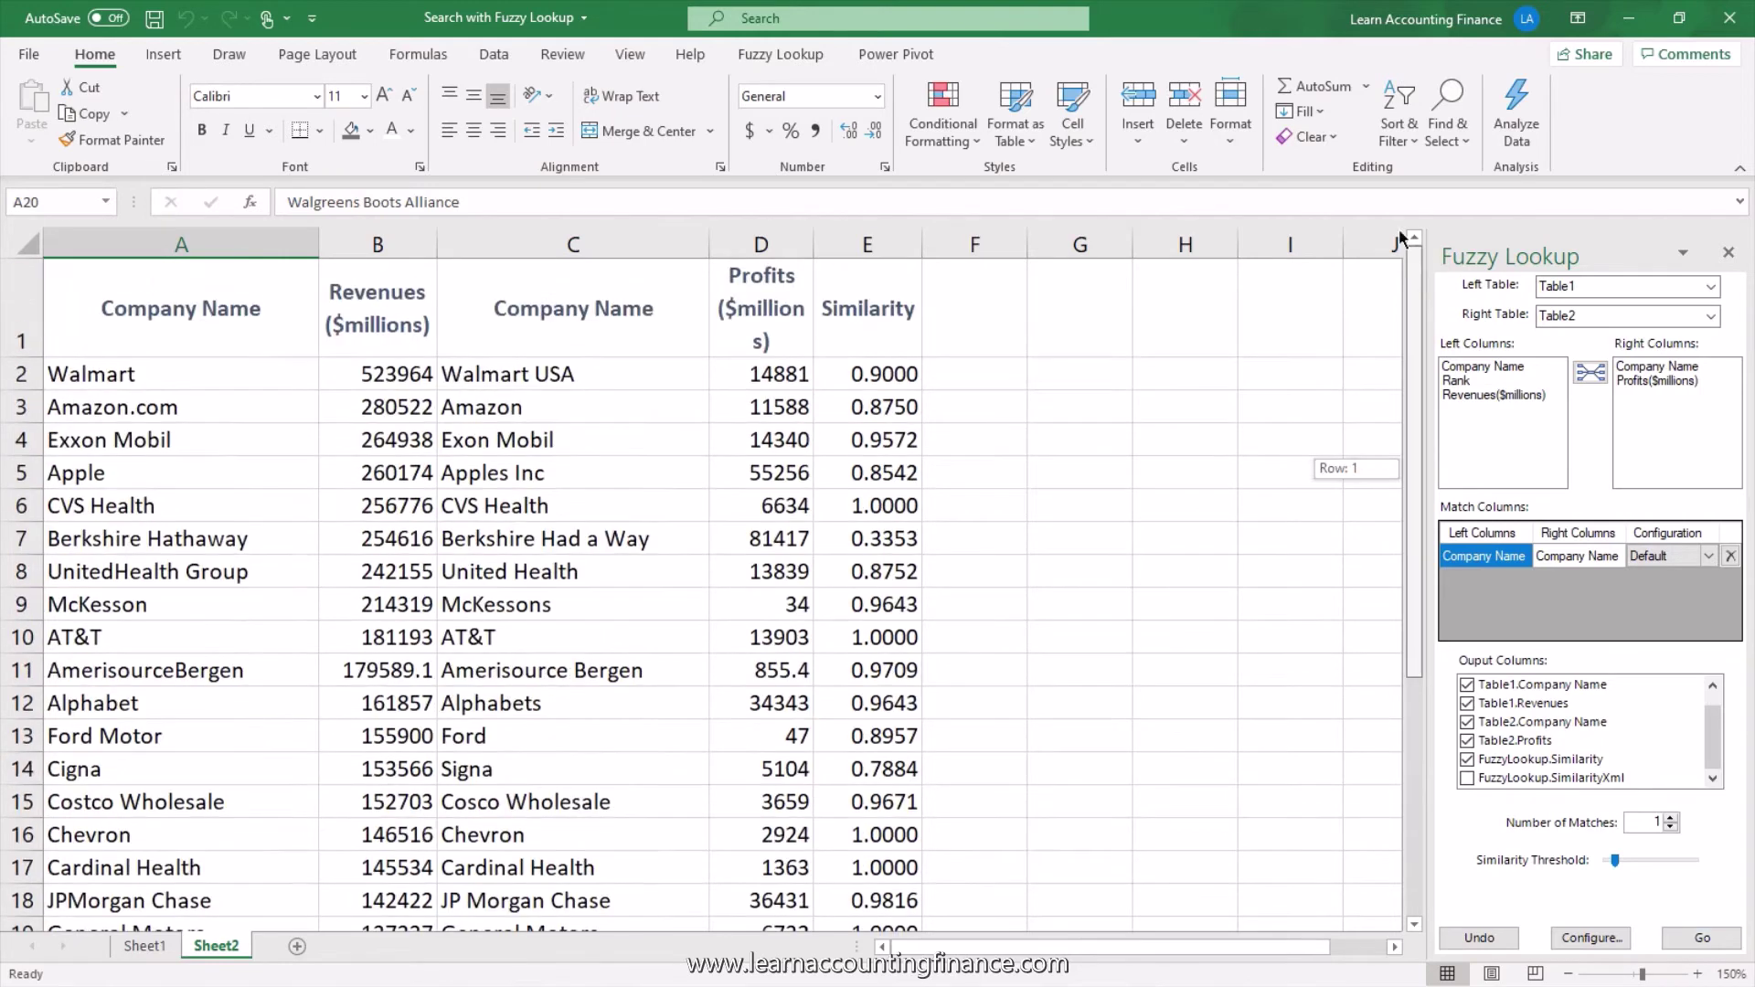
{"action": "left_click", "coordinate": [234, 320]}
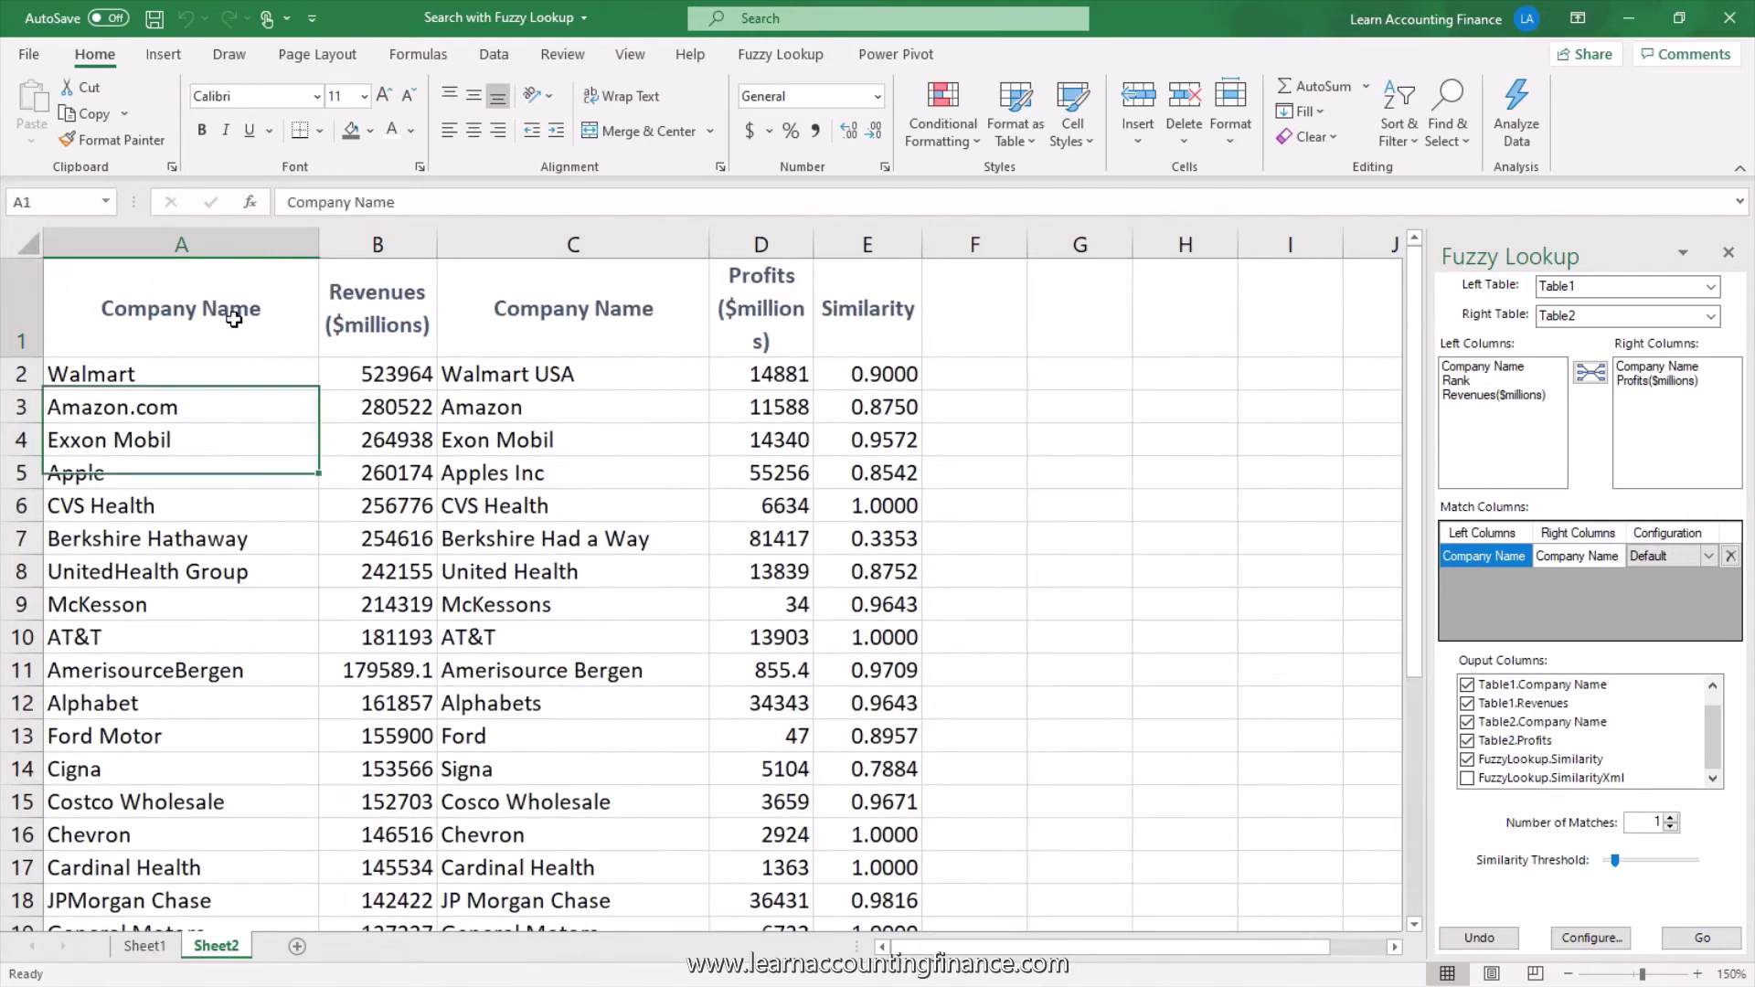
{"action": "left_click", "coordinate": [1702, 939]}
{"action": "scroll", "coordinate": [801, 676], "scroll_direction": "down", "scroll_amount": 4}
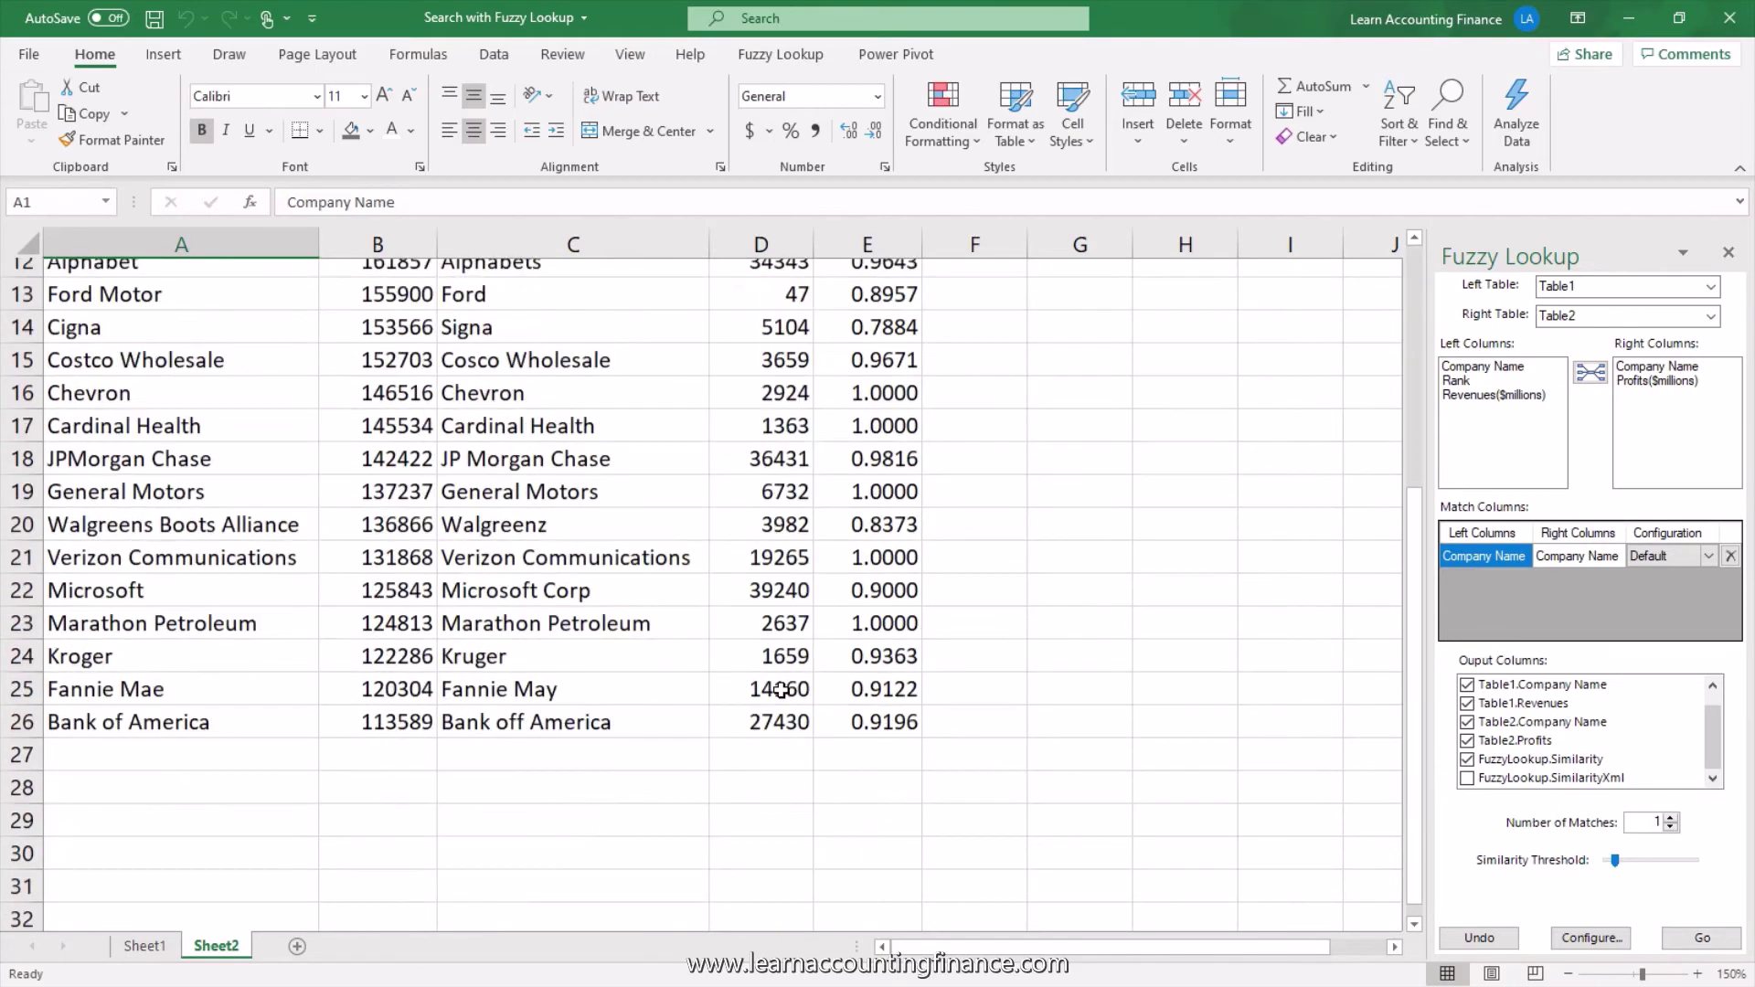
{"action": "left_click", "coordinate": [22, 506]}
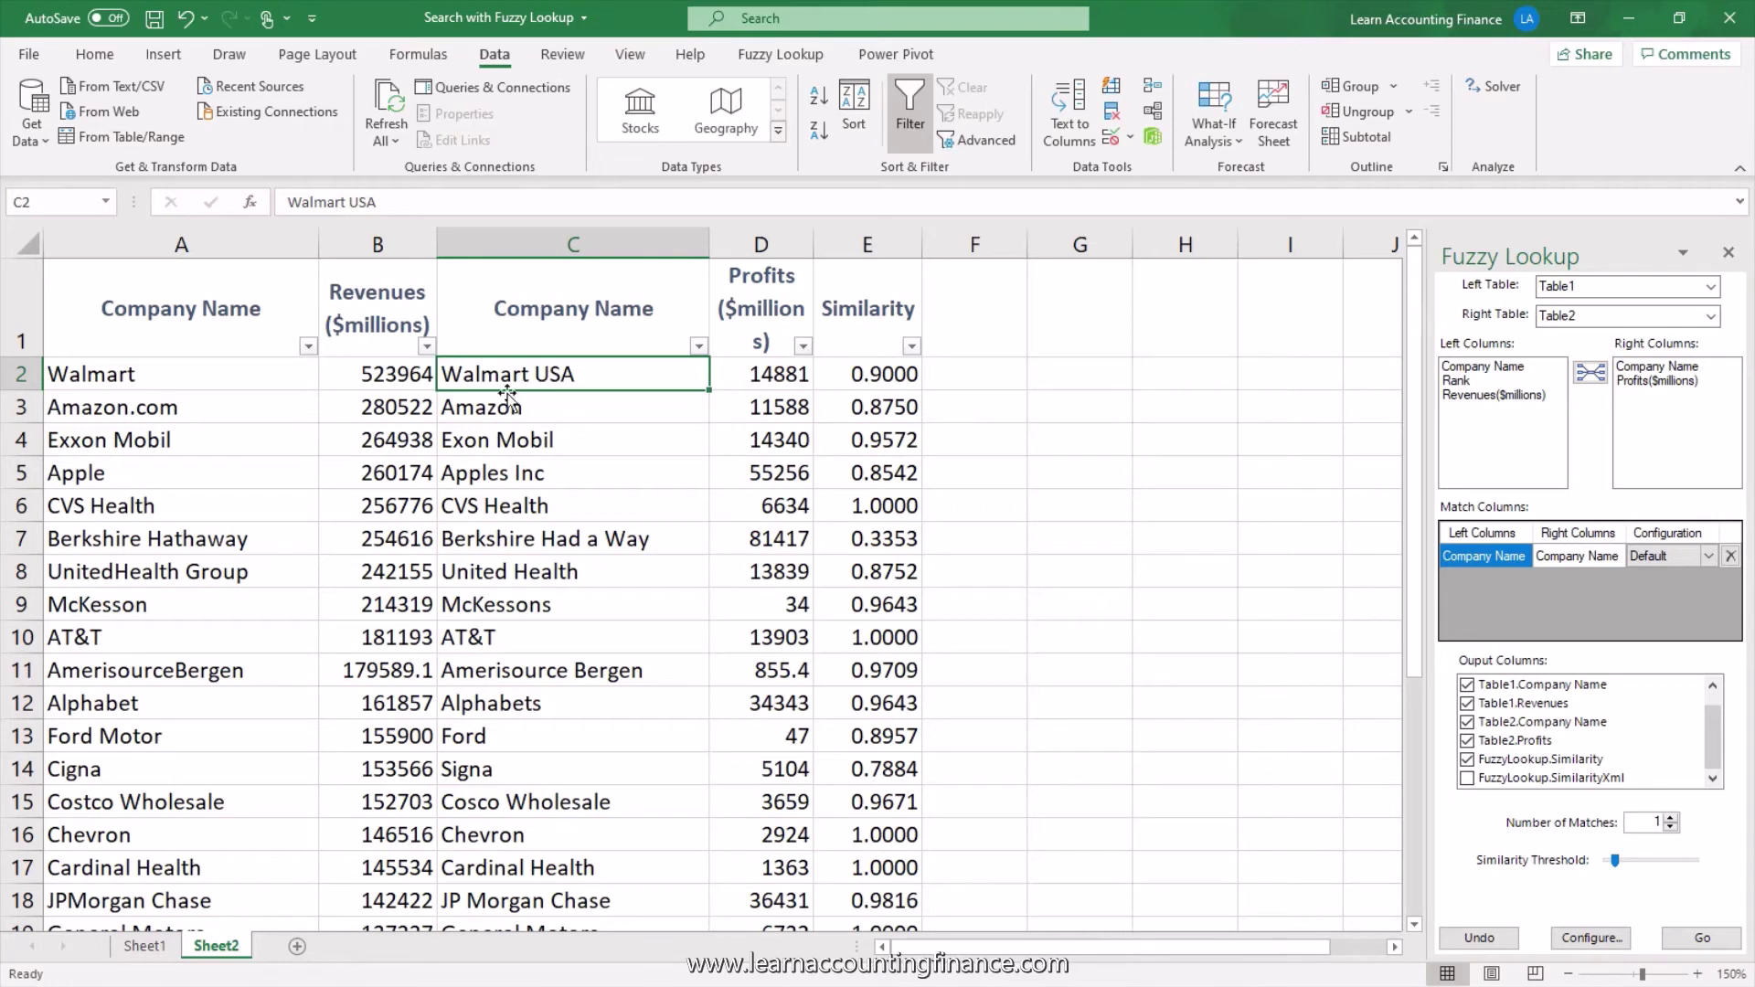
Step: Select the original Company Name column A and the matched Company Name column C together
{"action": "left_click_drag", "start_coordinate": [119, 310], "coordinate": [861, 681]}
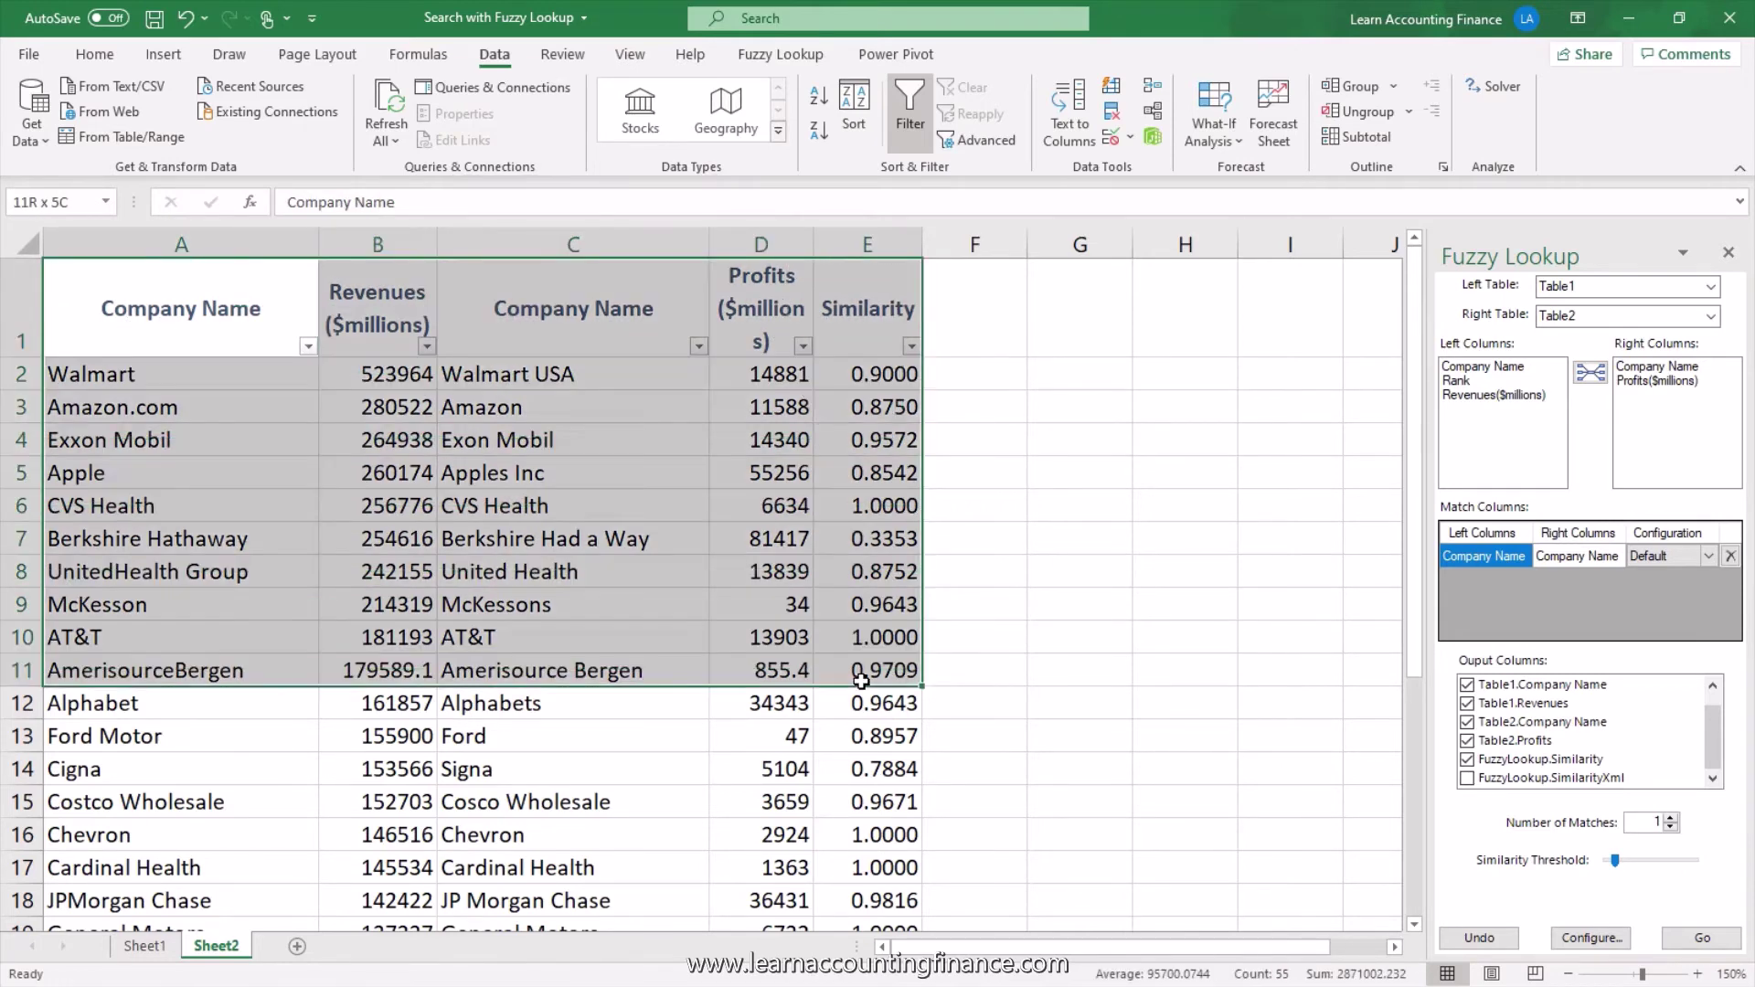
{"action": "left_click", "coordinate": [568, 439]}
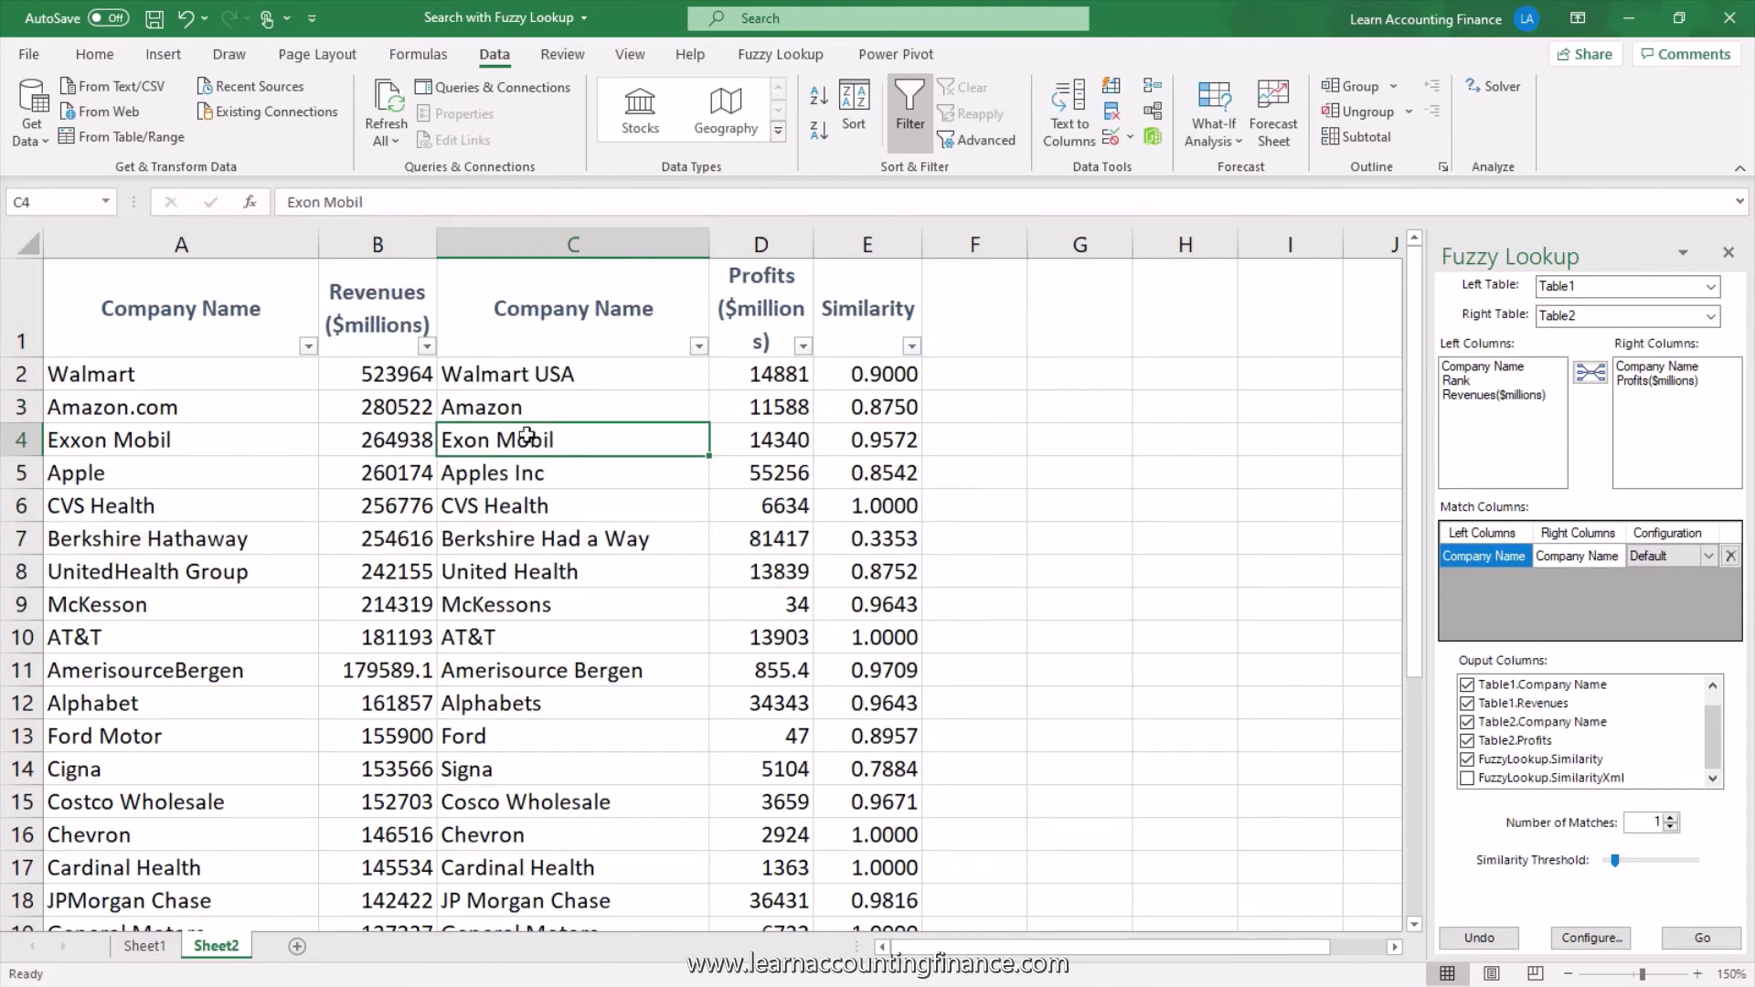
{"action": "left_click", "coordinate": [212, 244]}
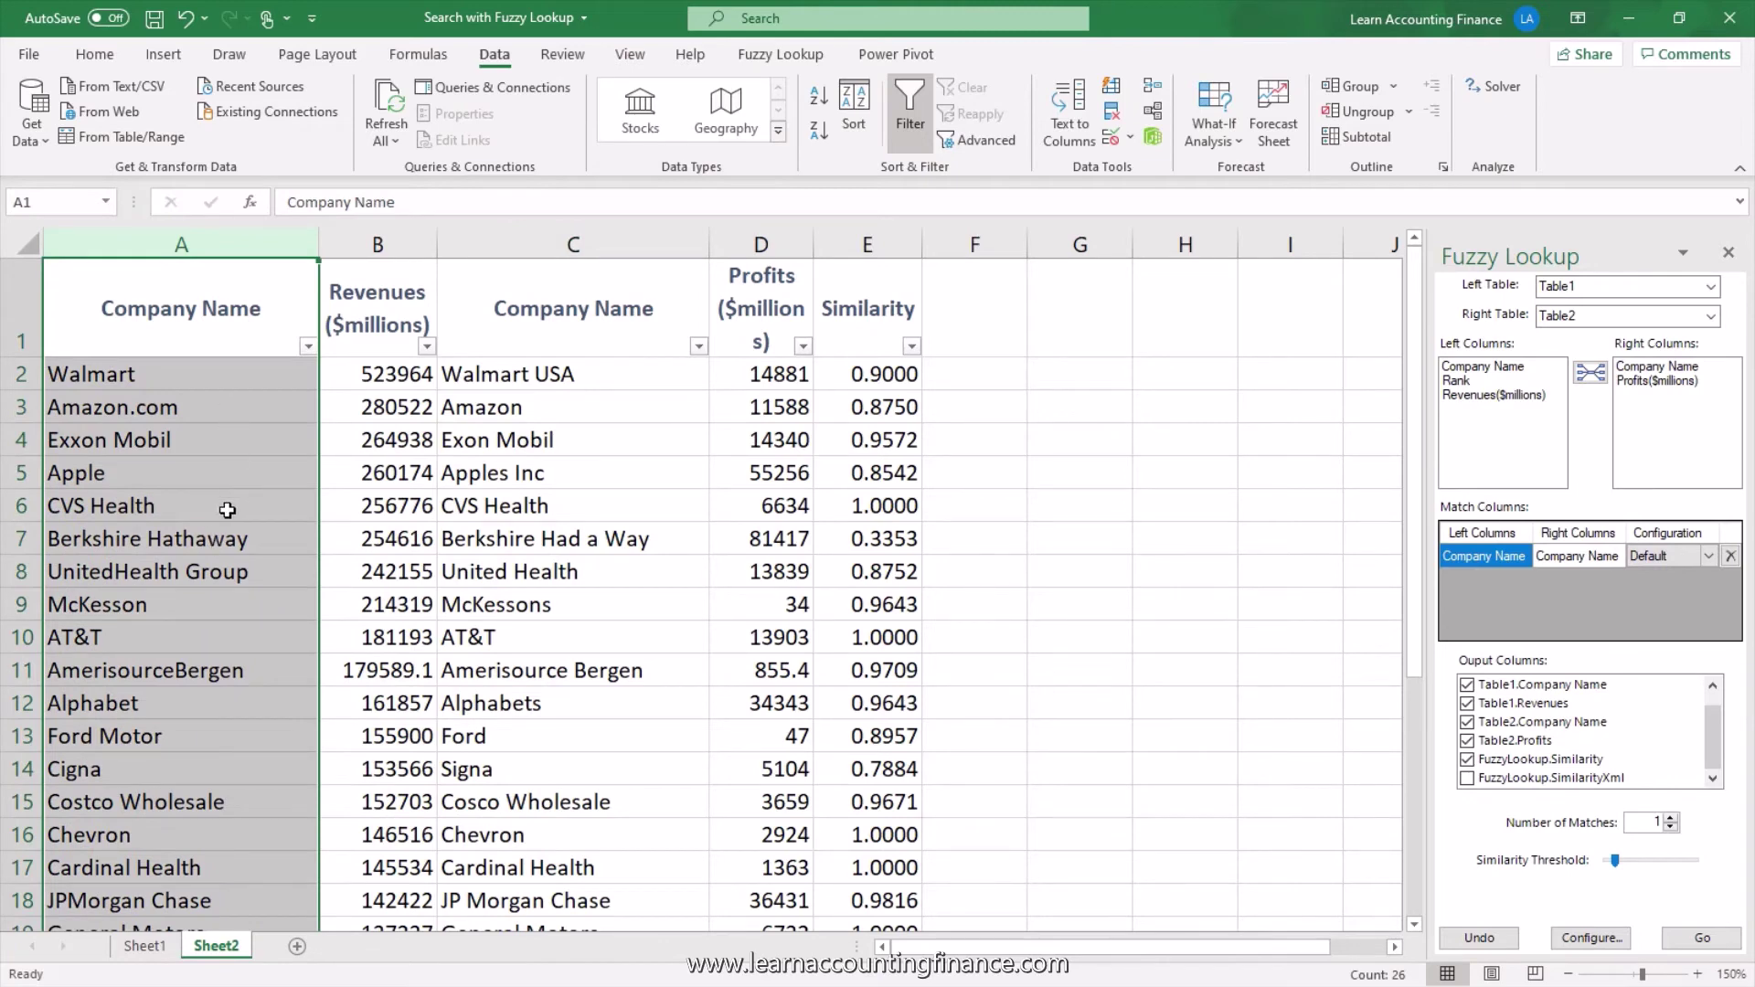
{"action": "left_click", "coordinate": [540, 235]}
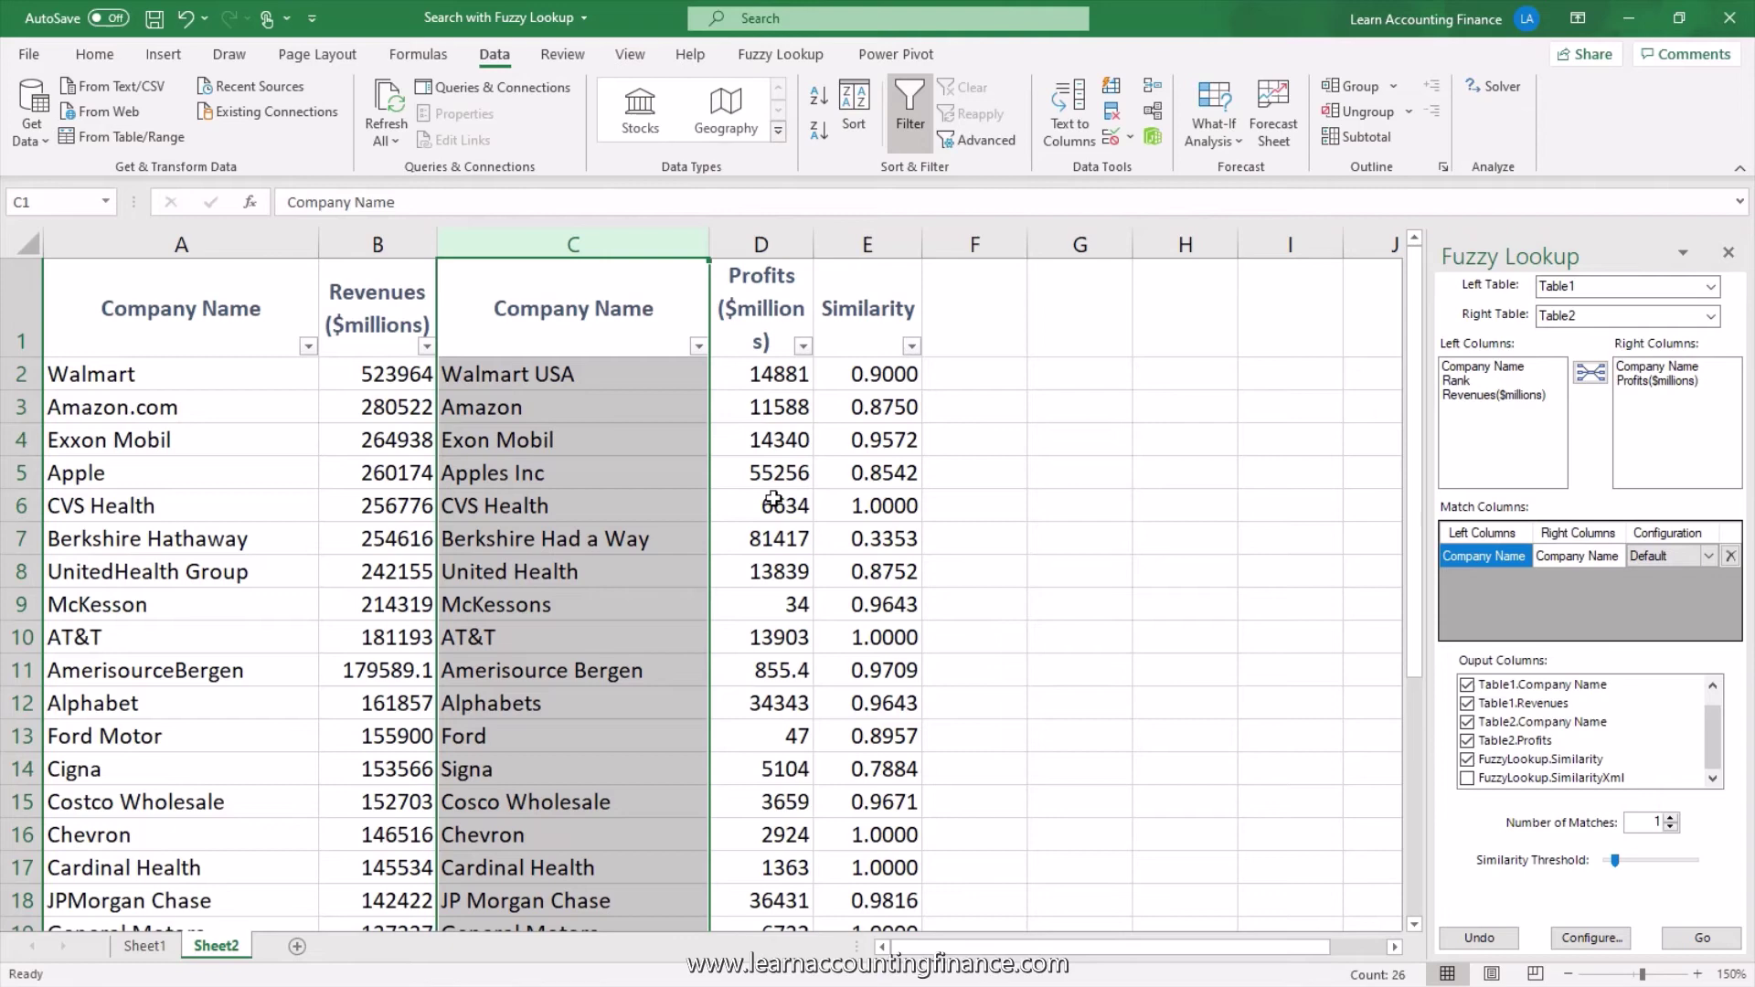
{"action": "left_click_drag", "start_coordinate": [567, 373], "coordinate": [566, 802]}
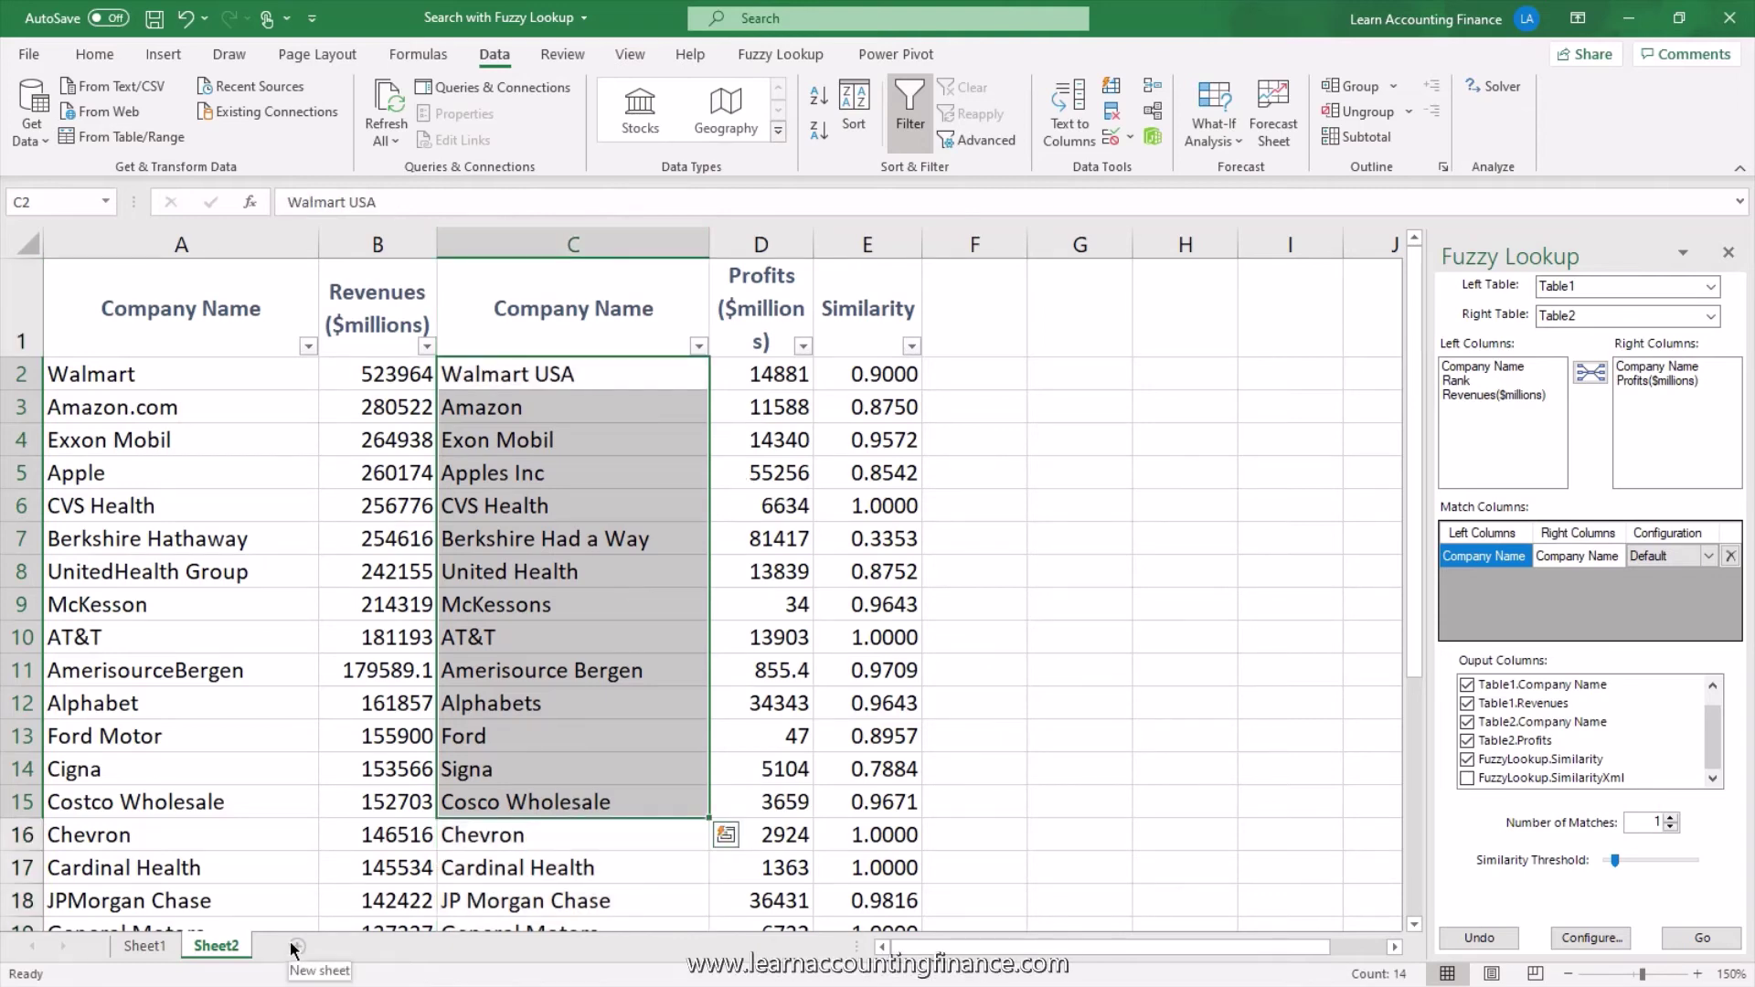
{"action": "left_click", "coordinate": [252, 240]}
{"action": "left_click", "coordinate": [570, 234], "text": "ctrl"}
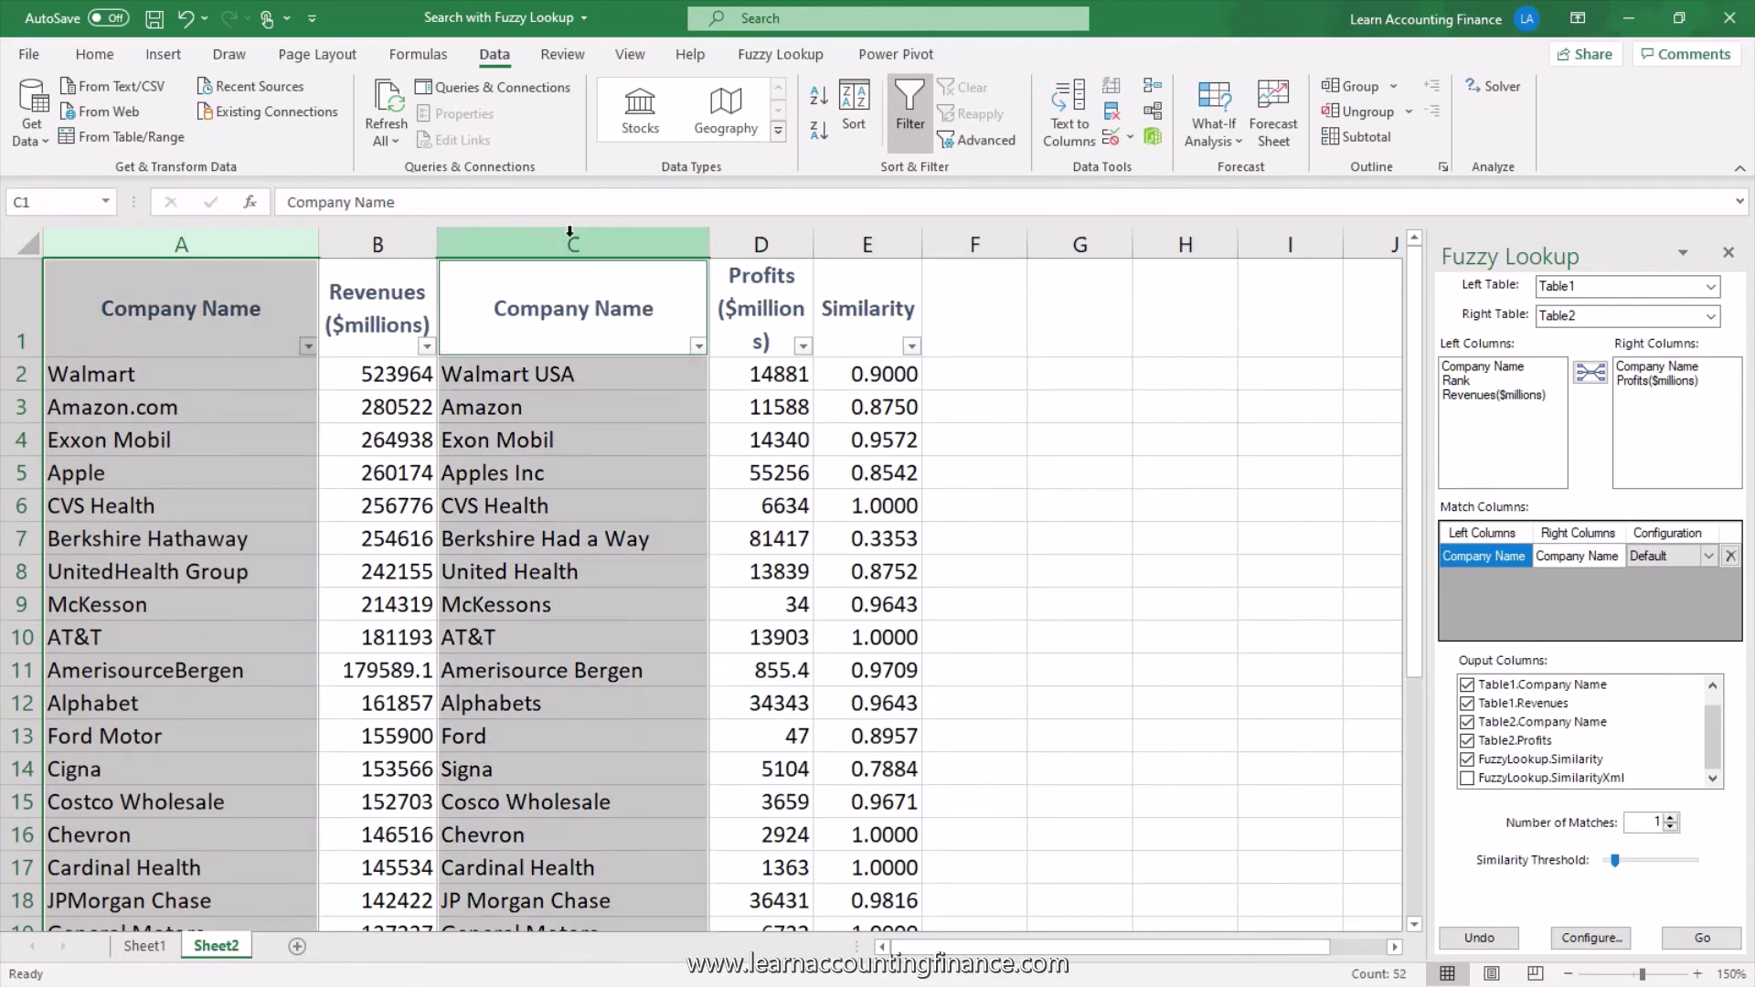
Step: Copy the two Company Name columns and paste them into a new blank worksheet
{"action": "key", "text": "ctrl+c"}
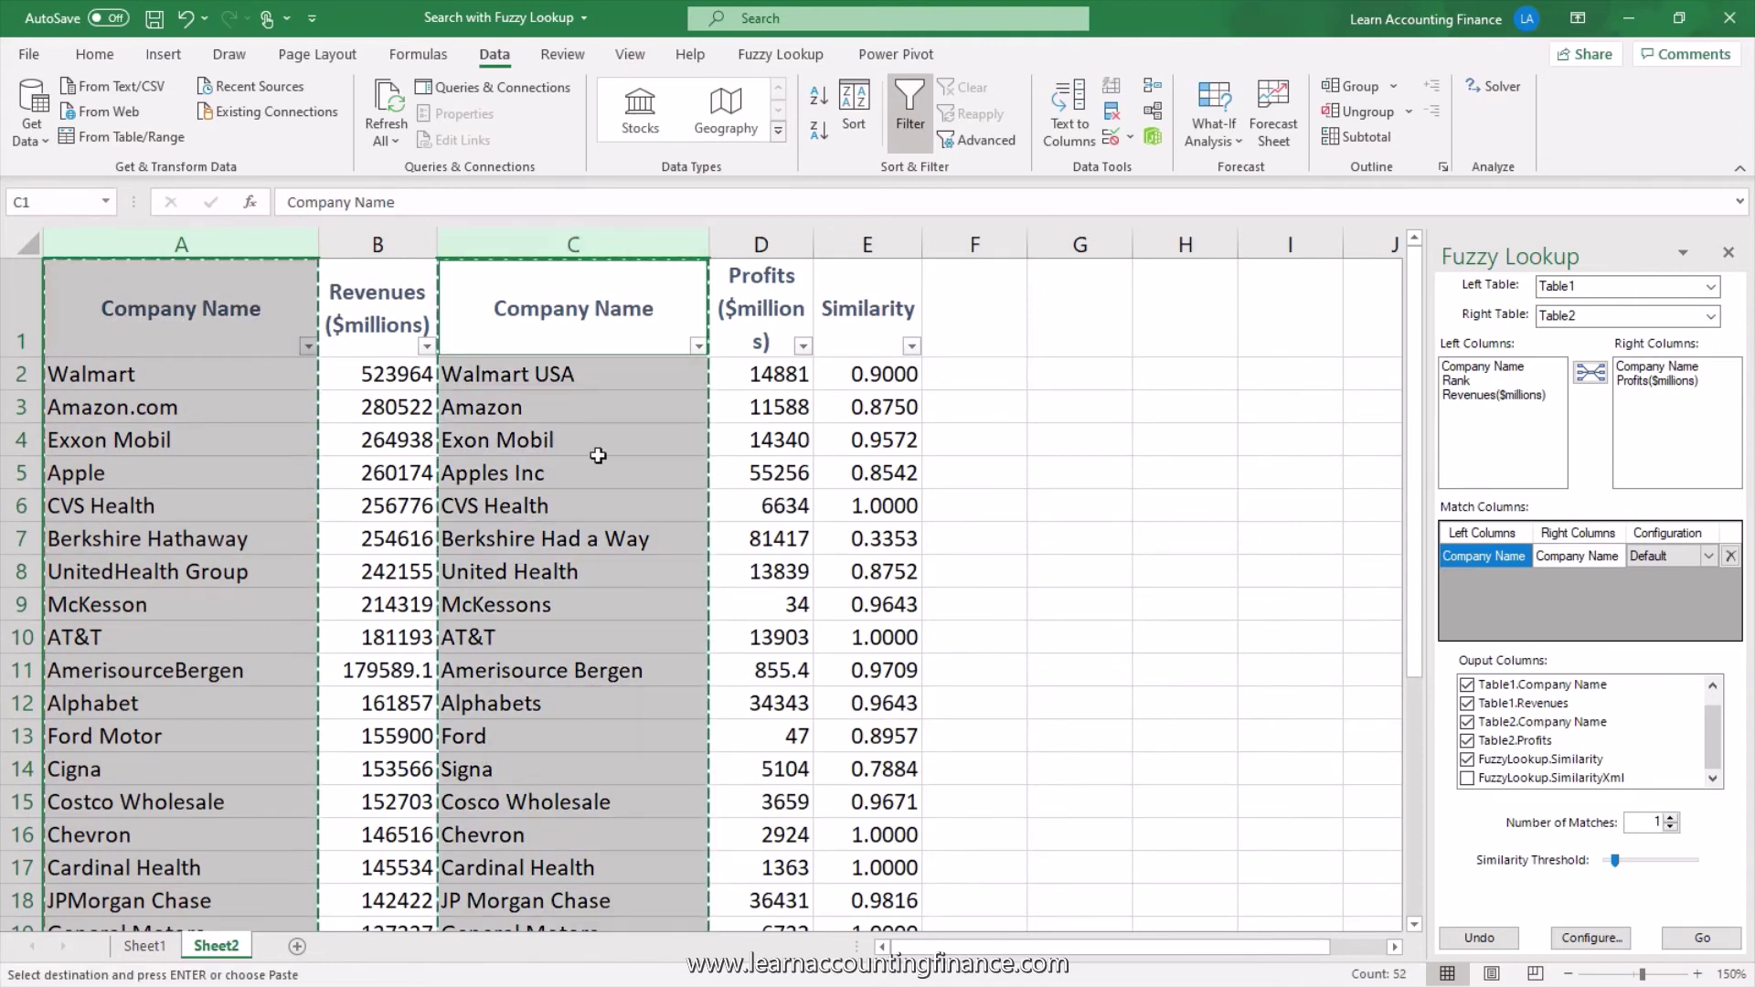
{"action": "left_click", "coordinate": [295, 949]}
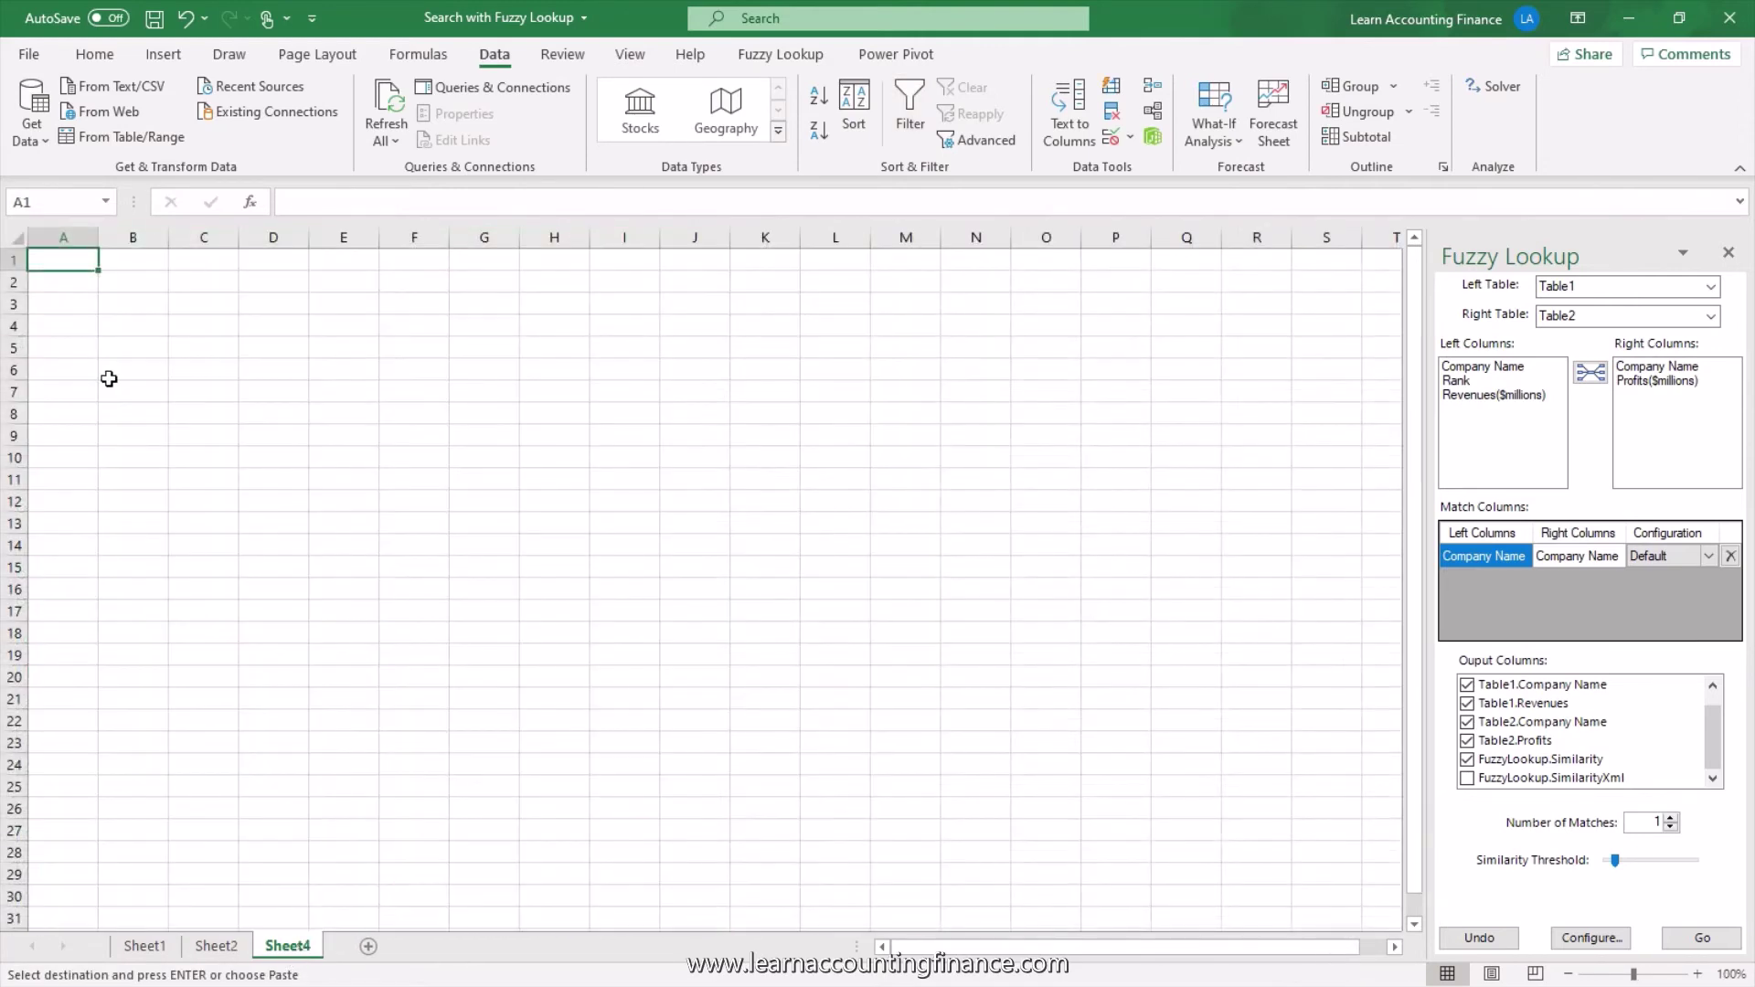
{"action": "key", "text": "ctrl+v"}
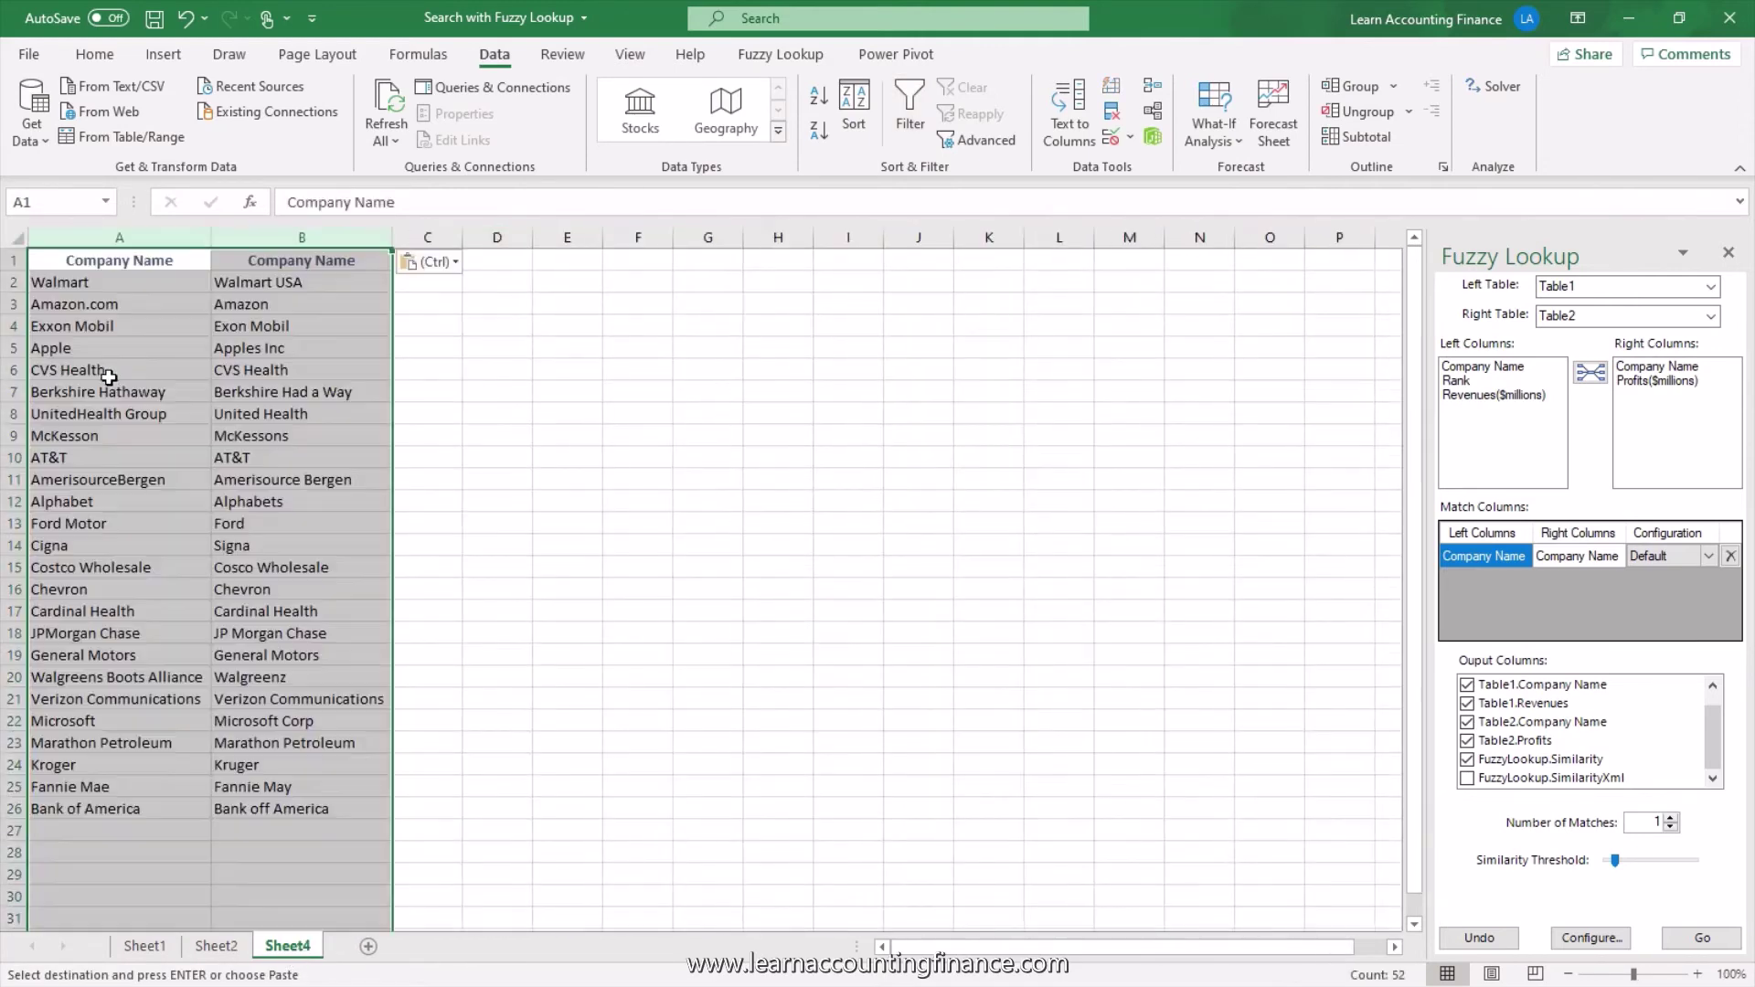
Step: Rename the new sheet 'Lookup Table' and select the pasted name pairs
{"action": "double_click", "coordinate": [289, 948]}
{"action": "type", "text": "Loo"}
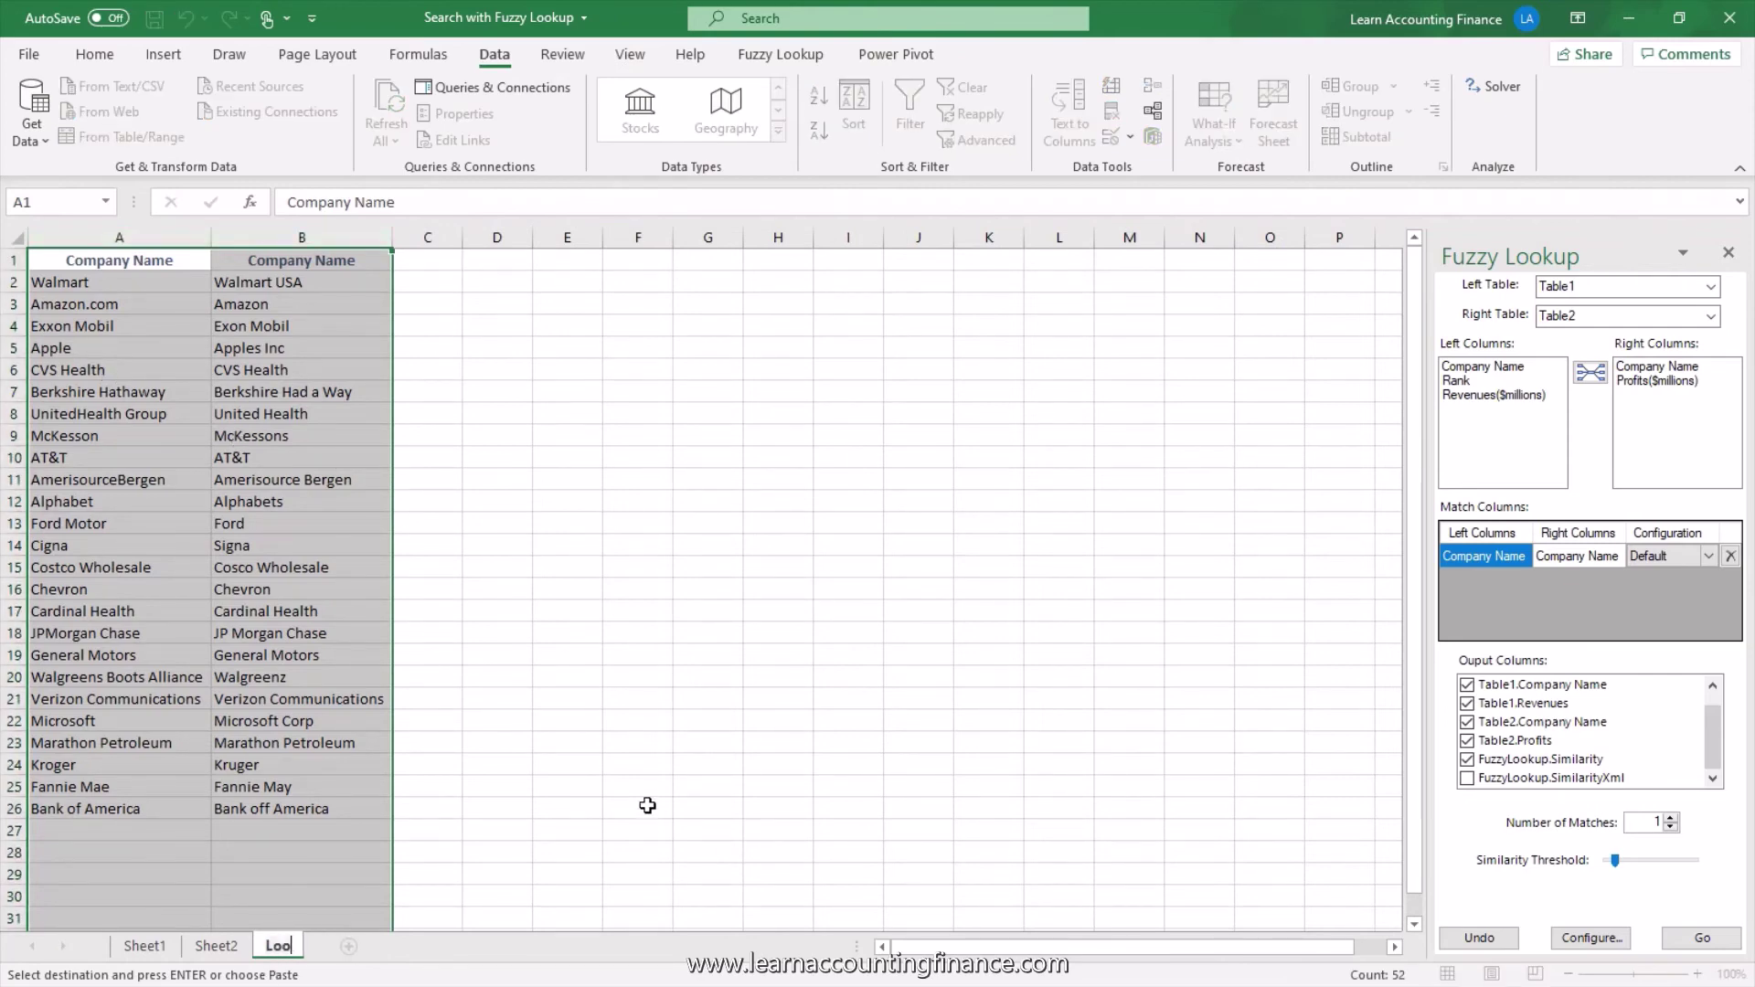
{"action": "type", "text": "kup Table"}
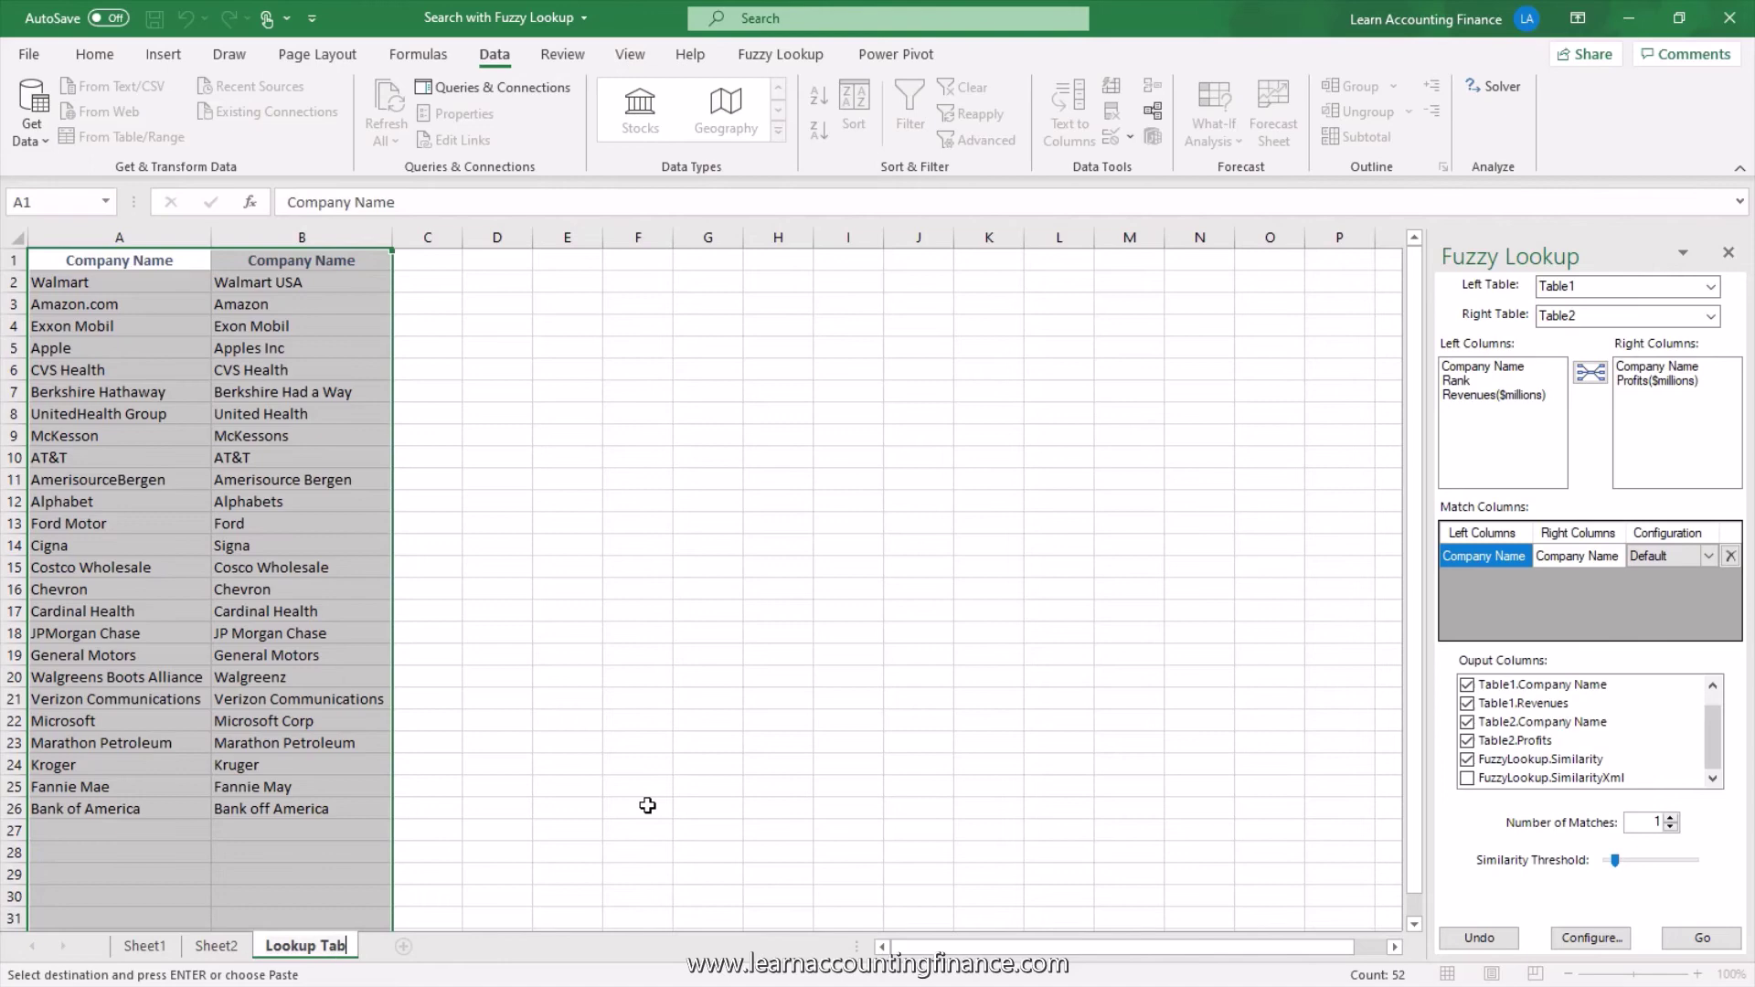
{"action": "key", "text": "Return"}
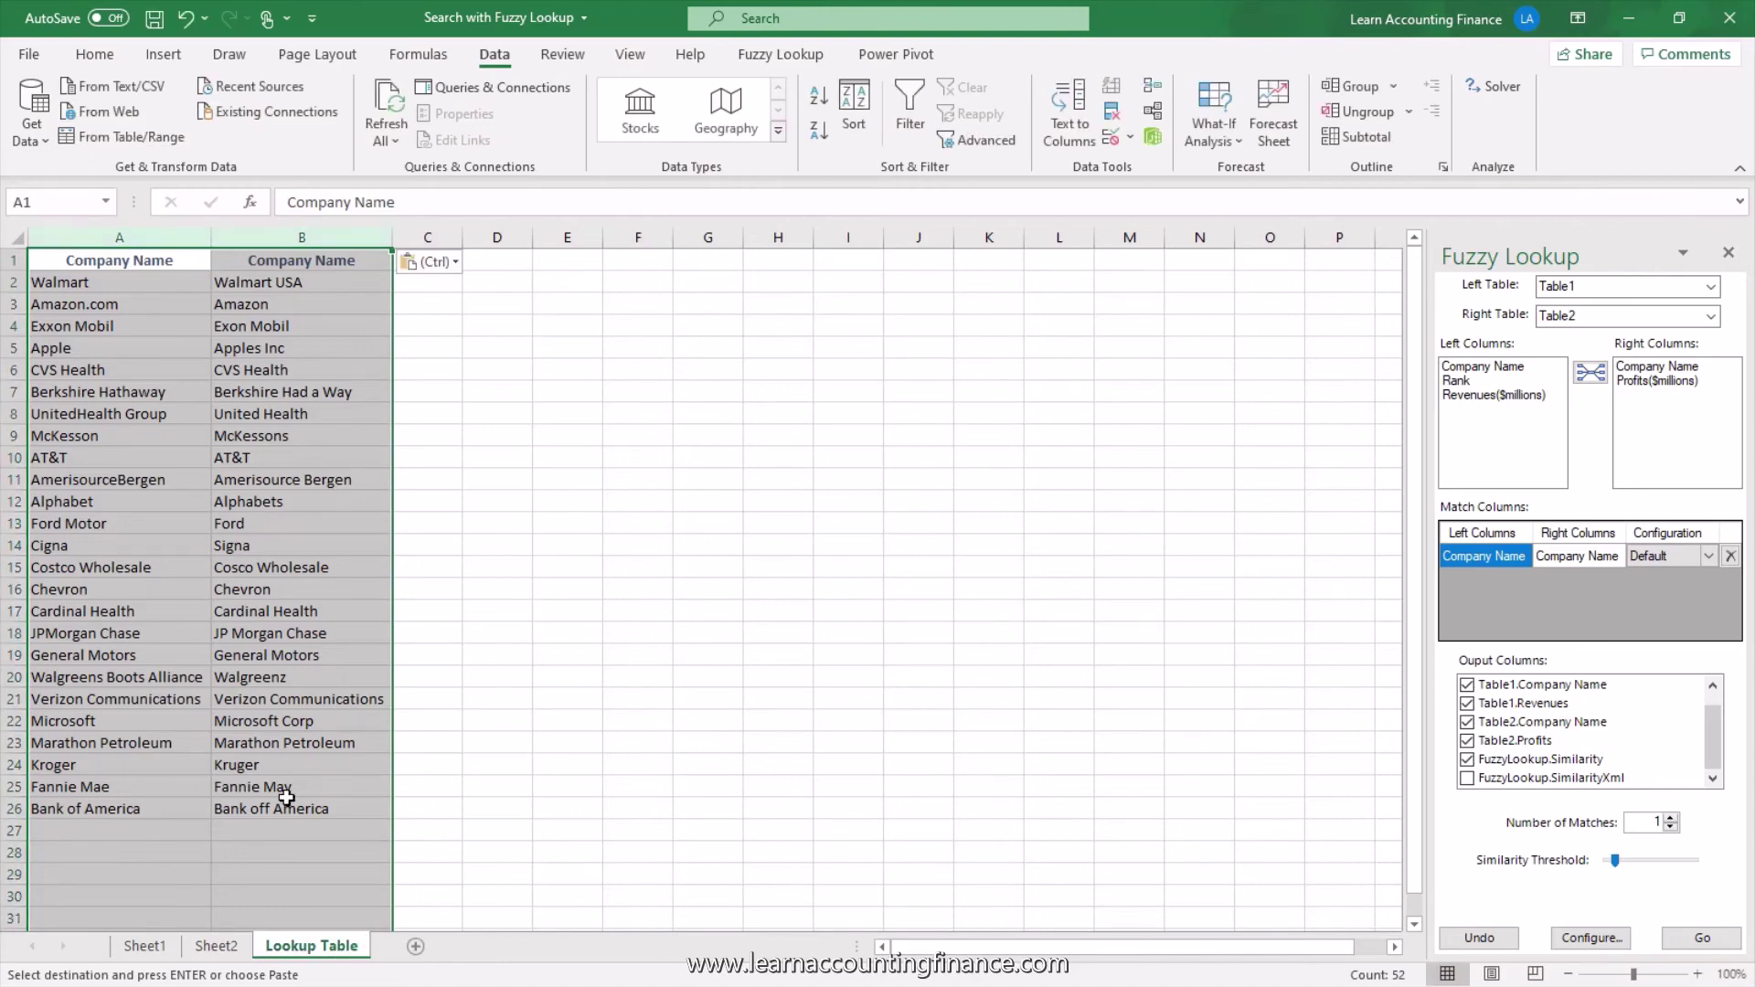
{"action": "left_click", "coordinate": [265, 722]}
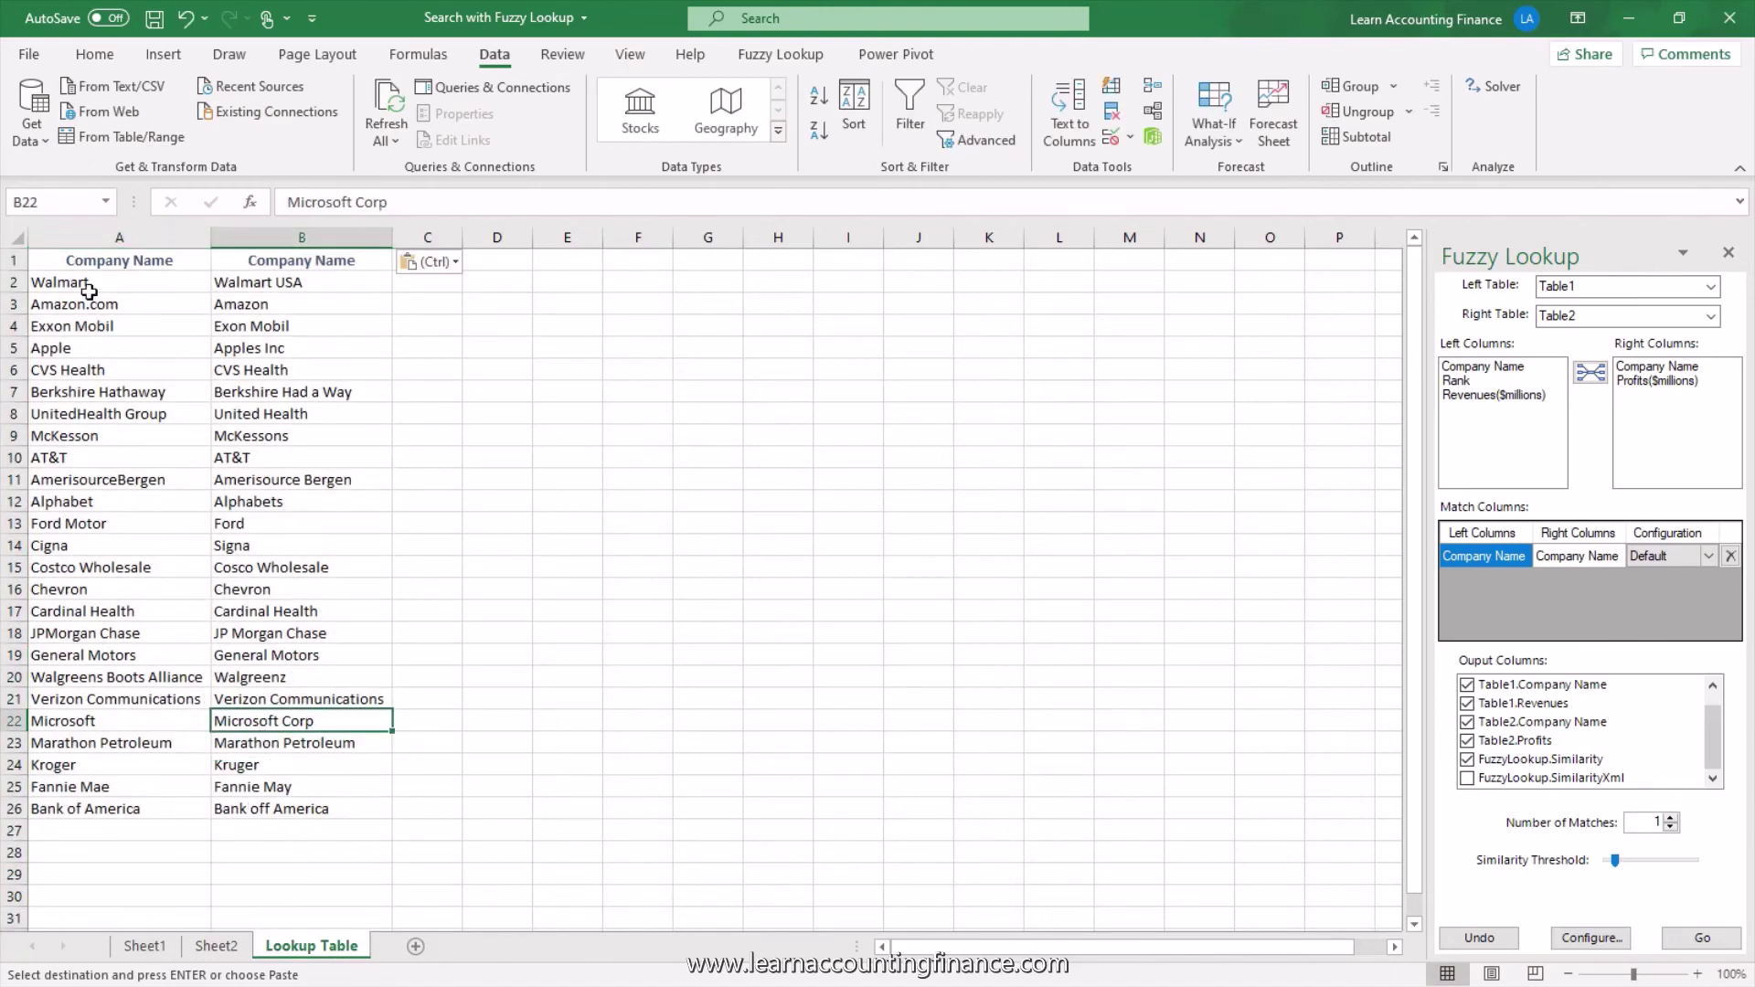
{"action": "left_click_drag", "start_coordinate": [89, 291], "coordinate": [373, 810]}
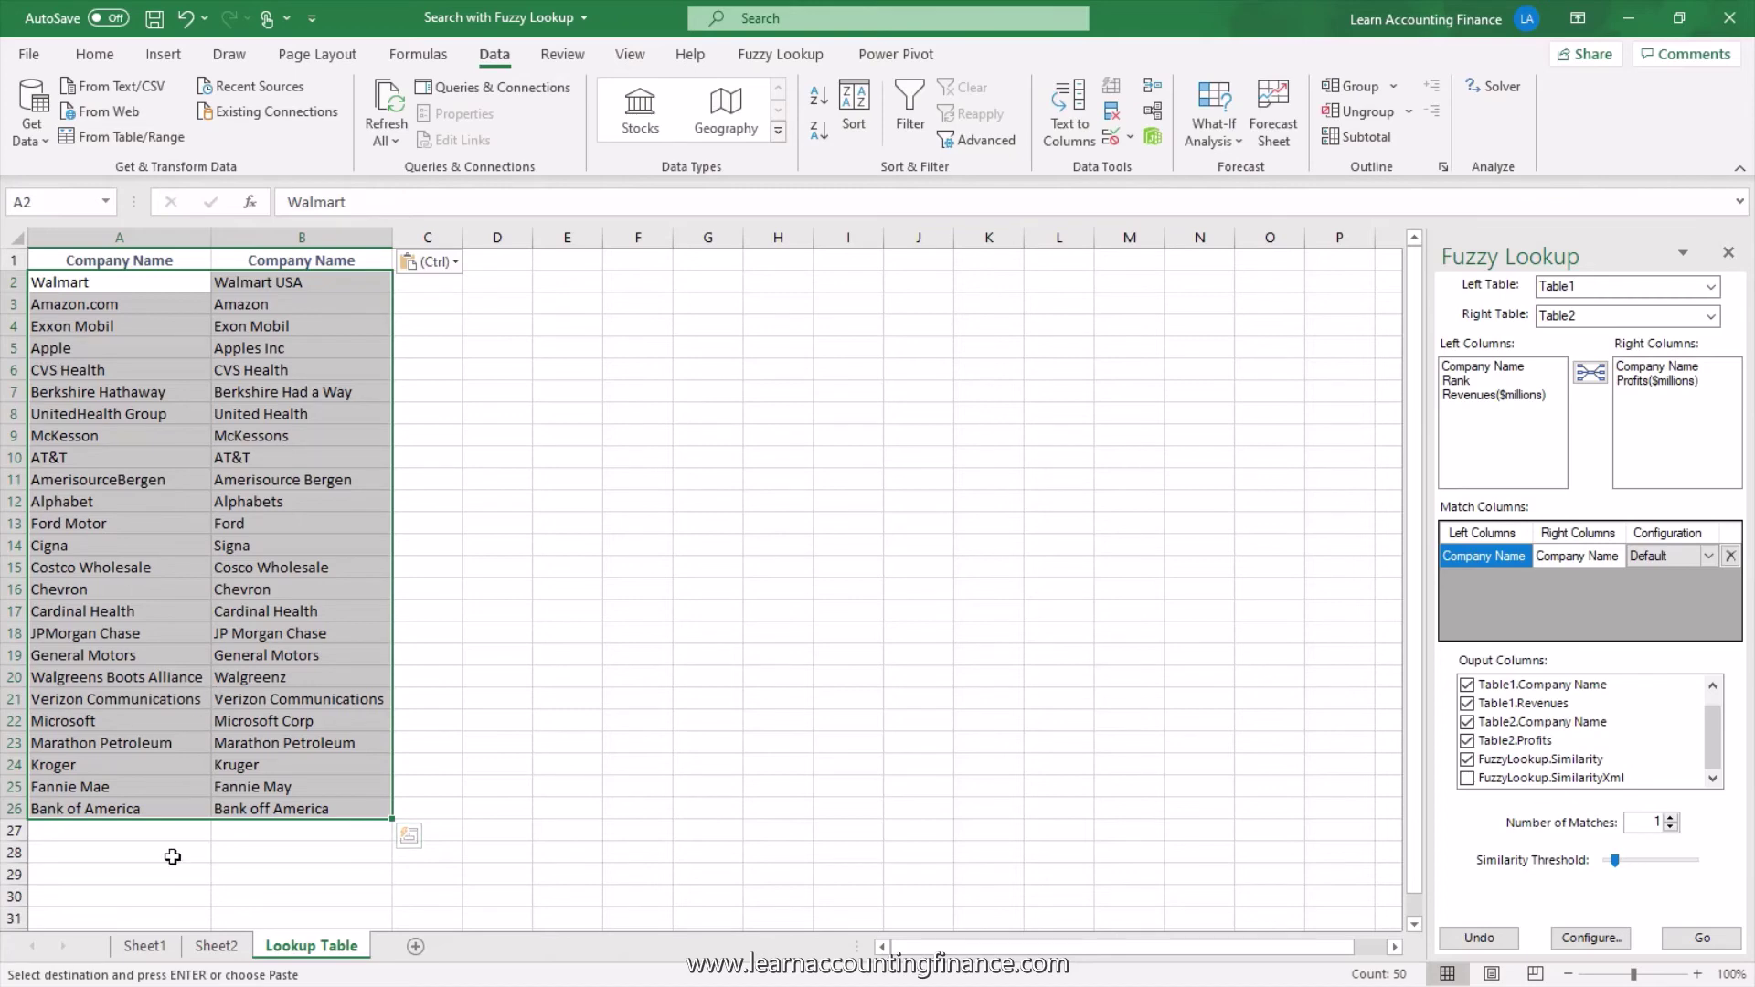
{"action": "left_click_drag", "start_coordinate": [144, 834], "coordinate": [146, 915]}
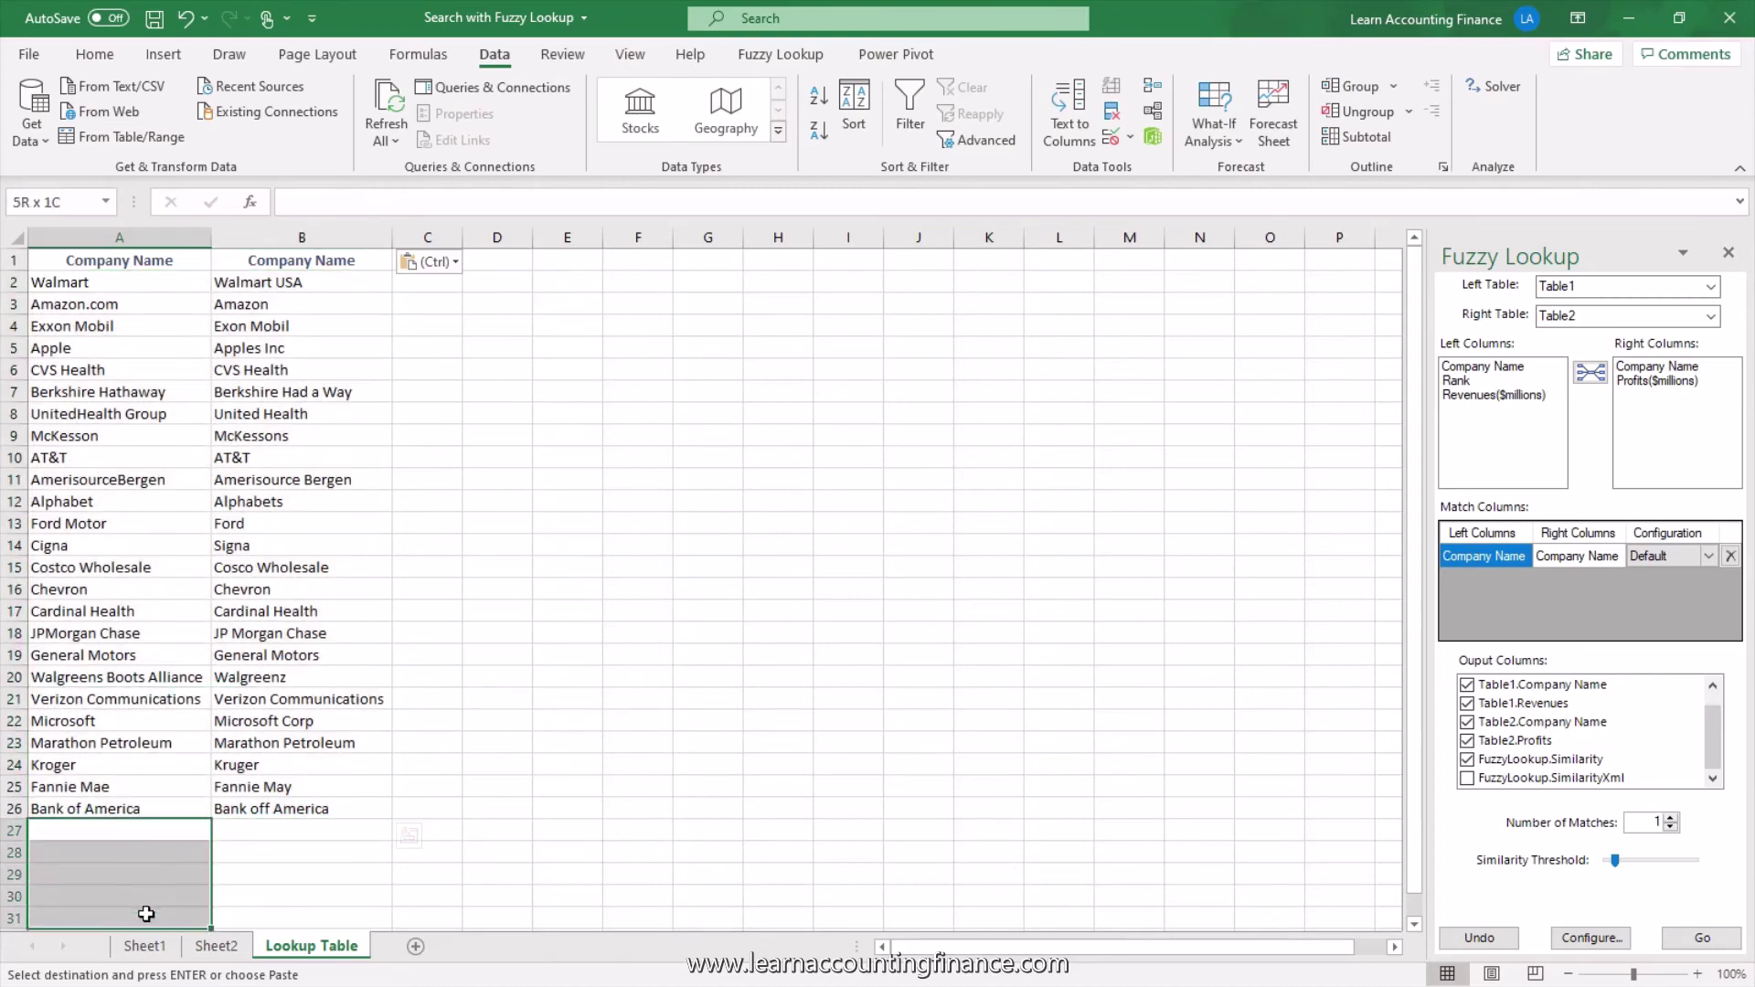
{"action": "scroll", "coordinate": [208, 865], "scroll_direction": "down", "scroll_amount": 3}
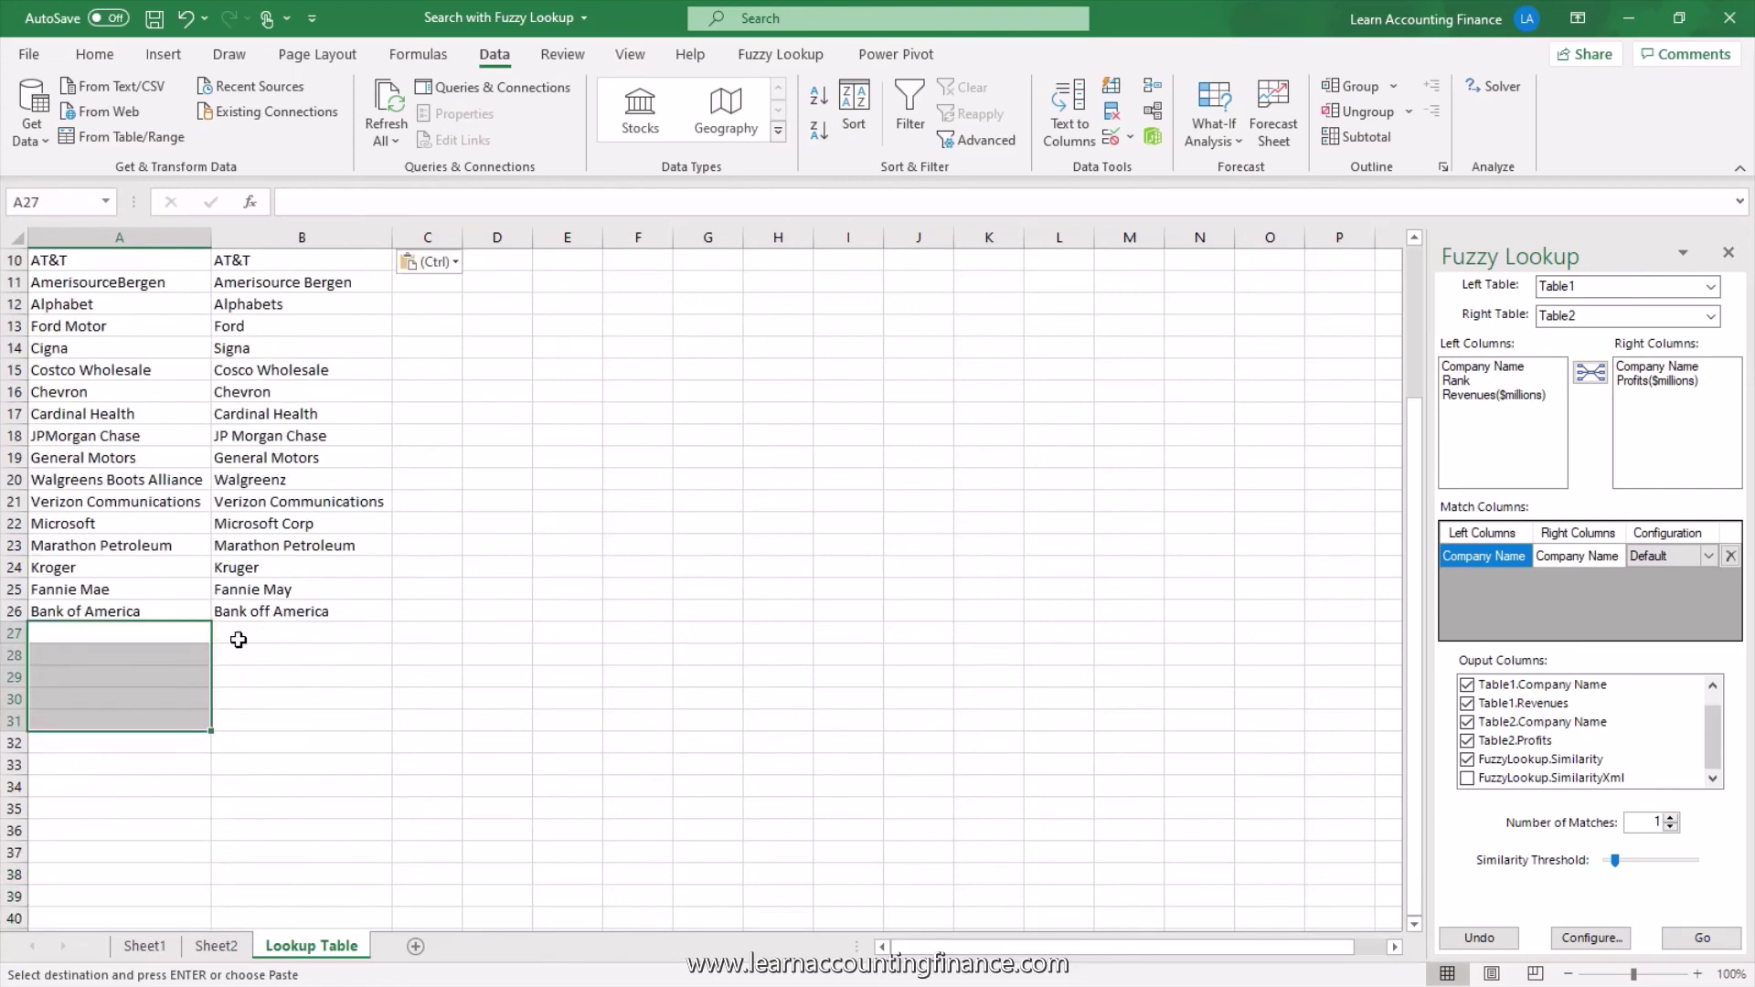
{"action": "left_click_drag", "start_coordinate": [238, 640], "coordinate": [245, 731]}
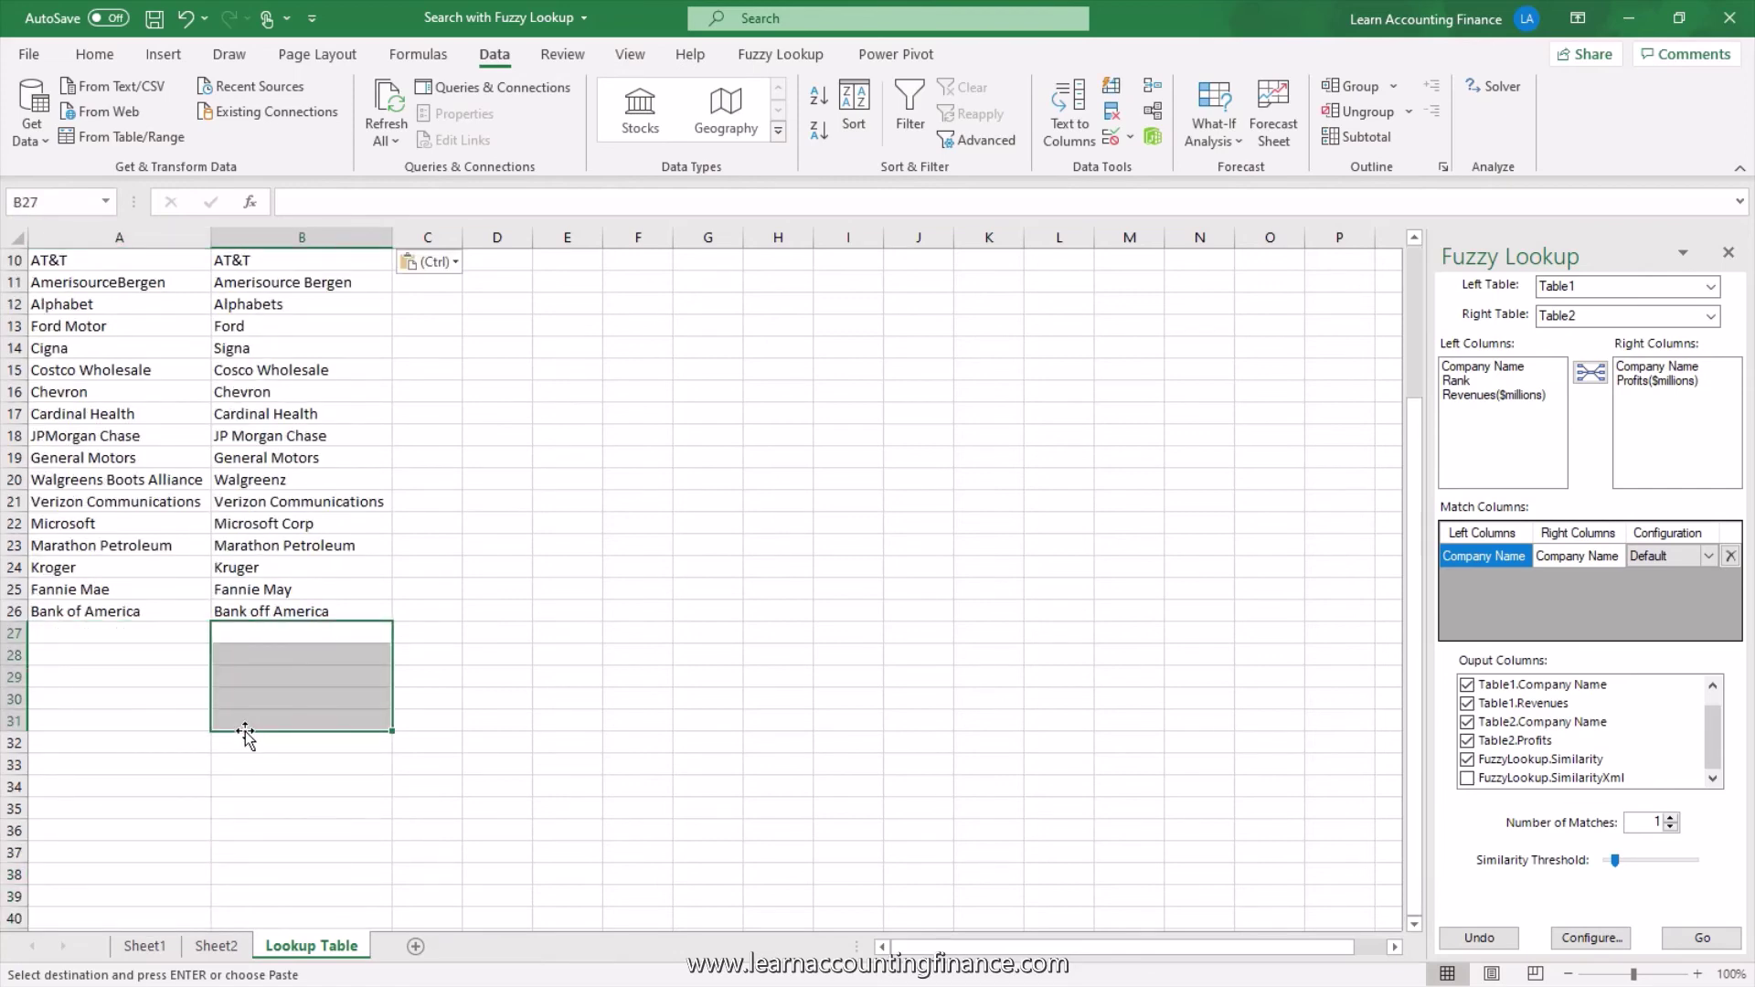
{"action": "scroll", "coordinate": [245, 732], "scroll_direction": "up", "scroll_amount": 3}
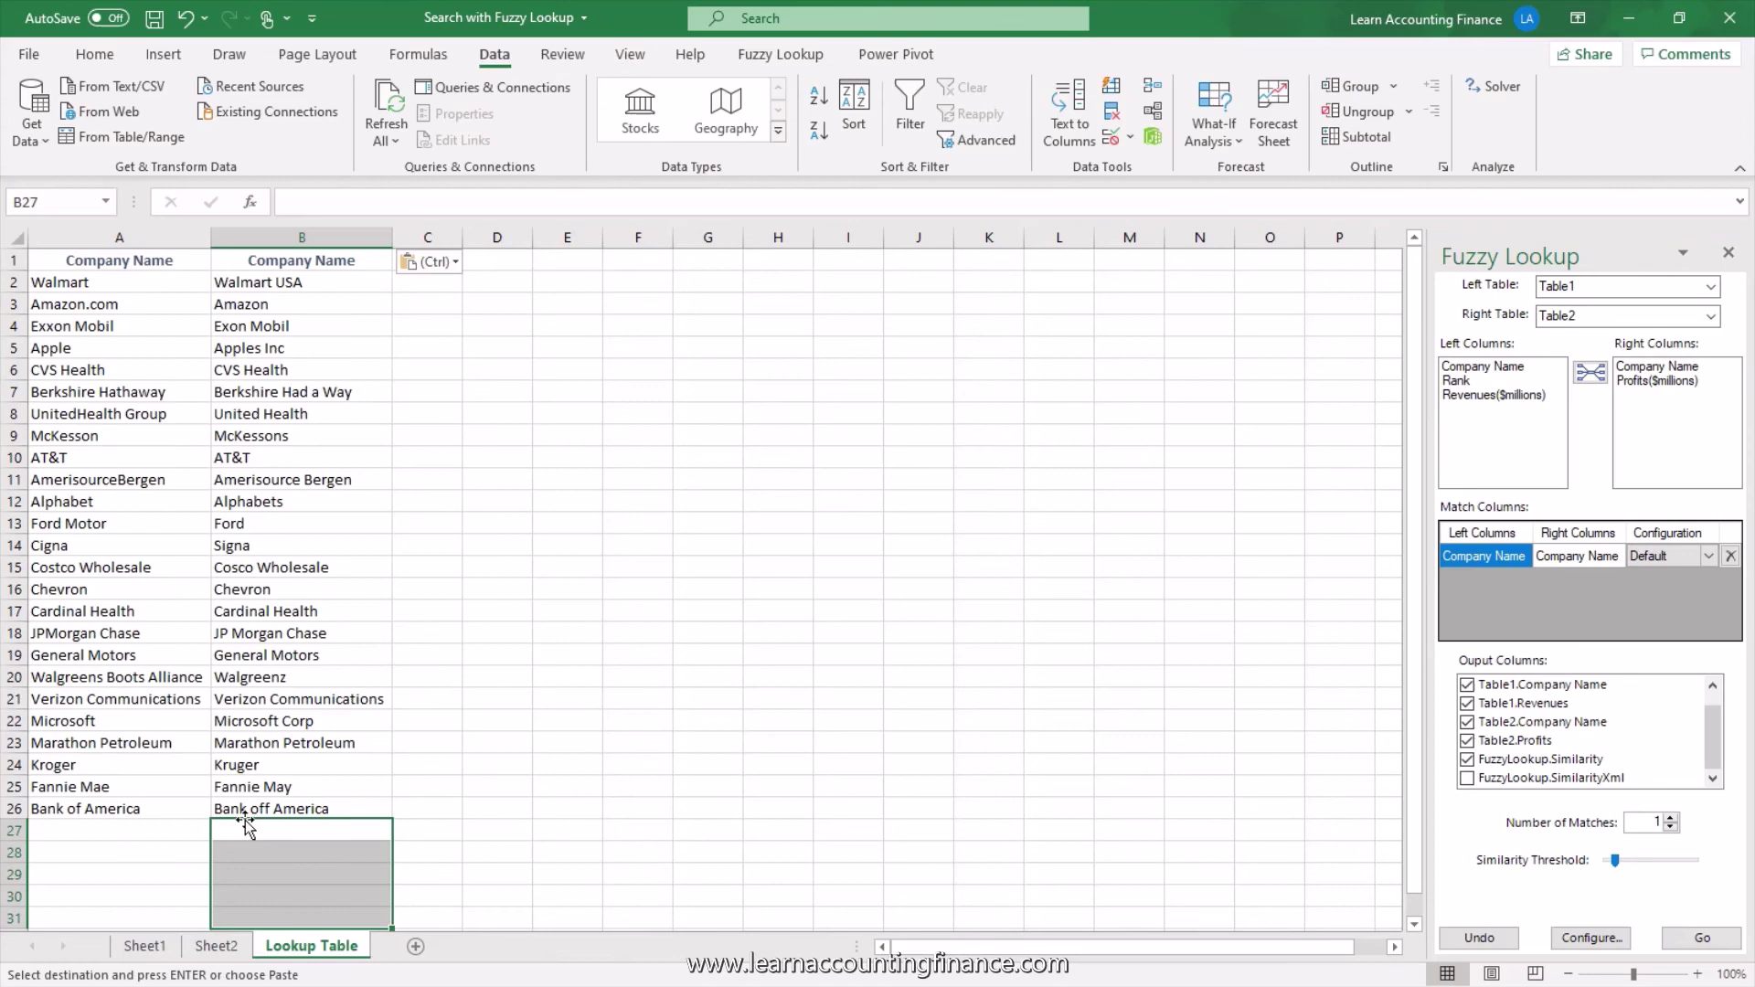
{"action": "left_click", "coordinate": [229, 947]}
{"action": "key", "text": "Down"}
{"action": "key", "text": "Down"}
{"action": "key", "text": "Down"}
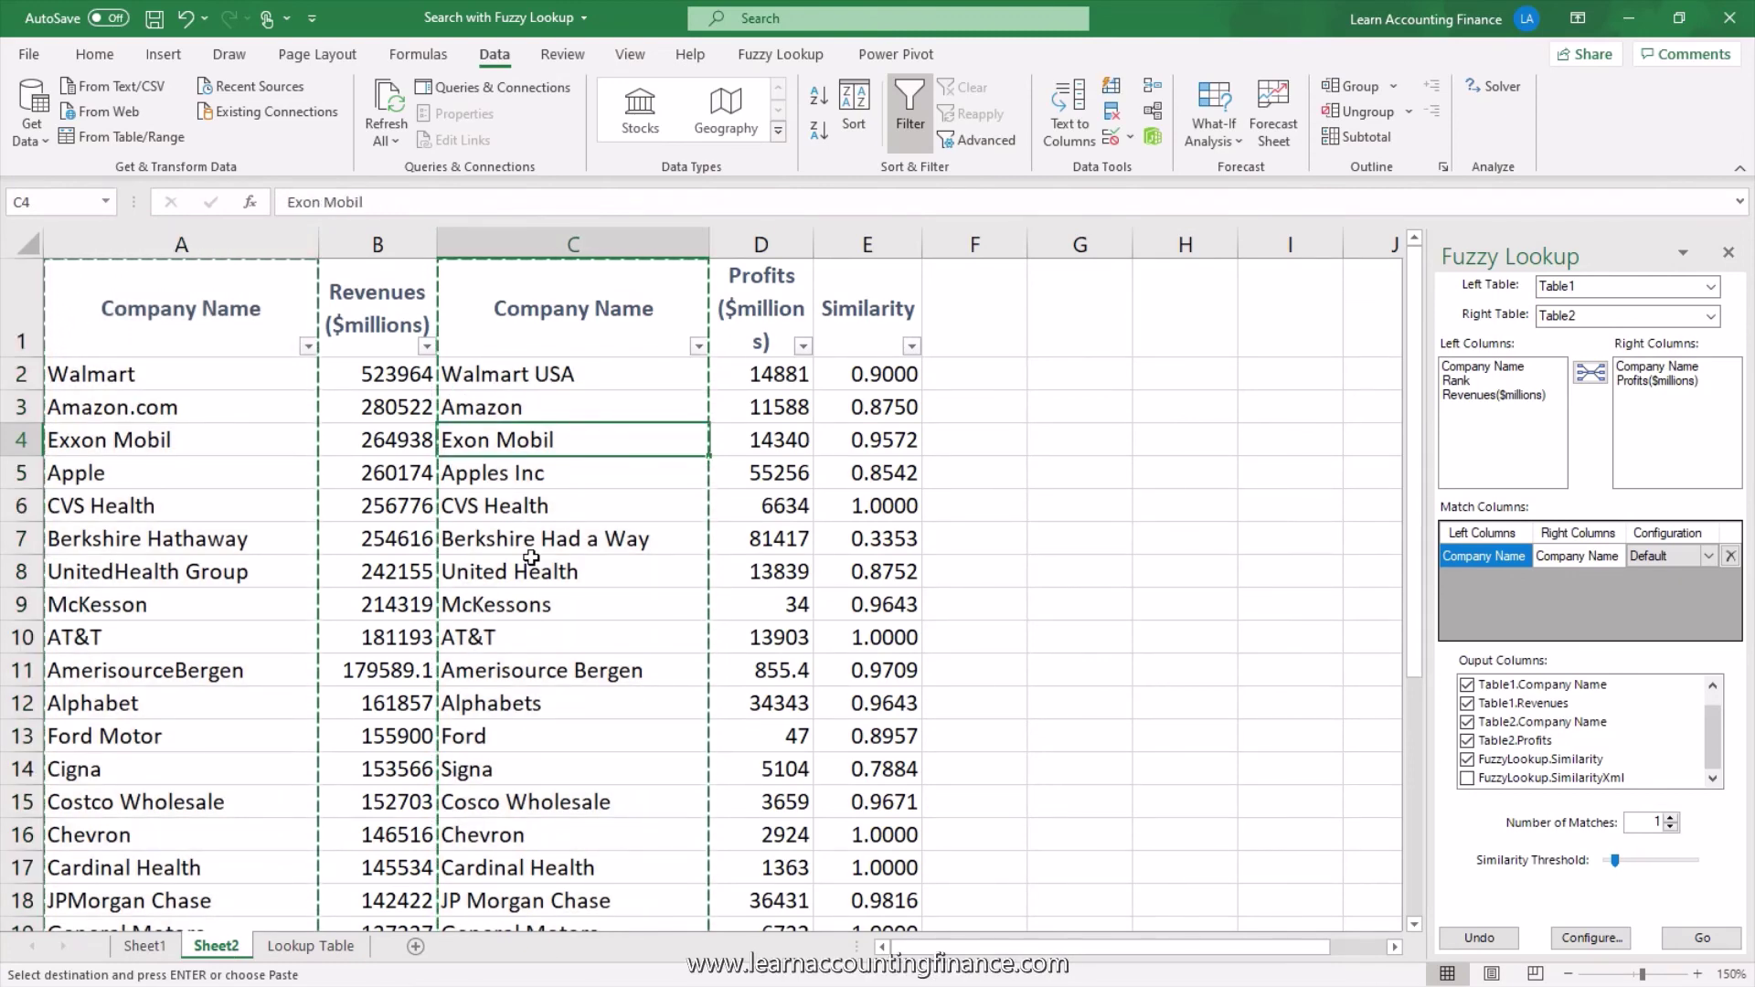
{"action": "left_click", "coordinate": [572, 341]}
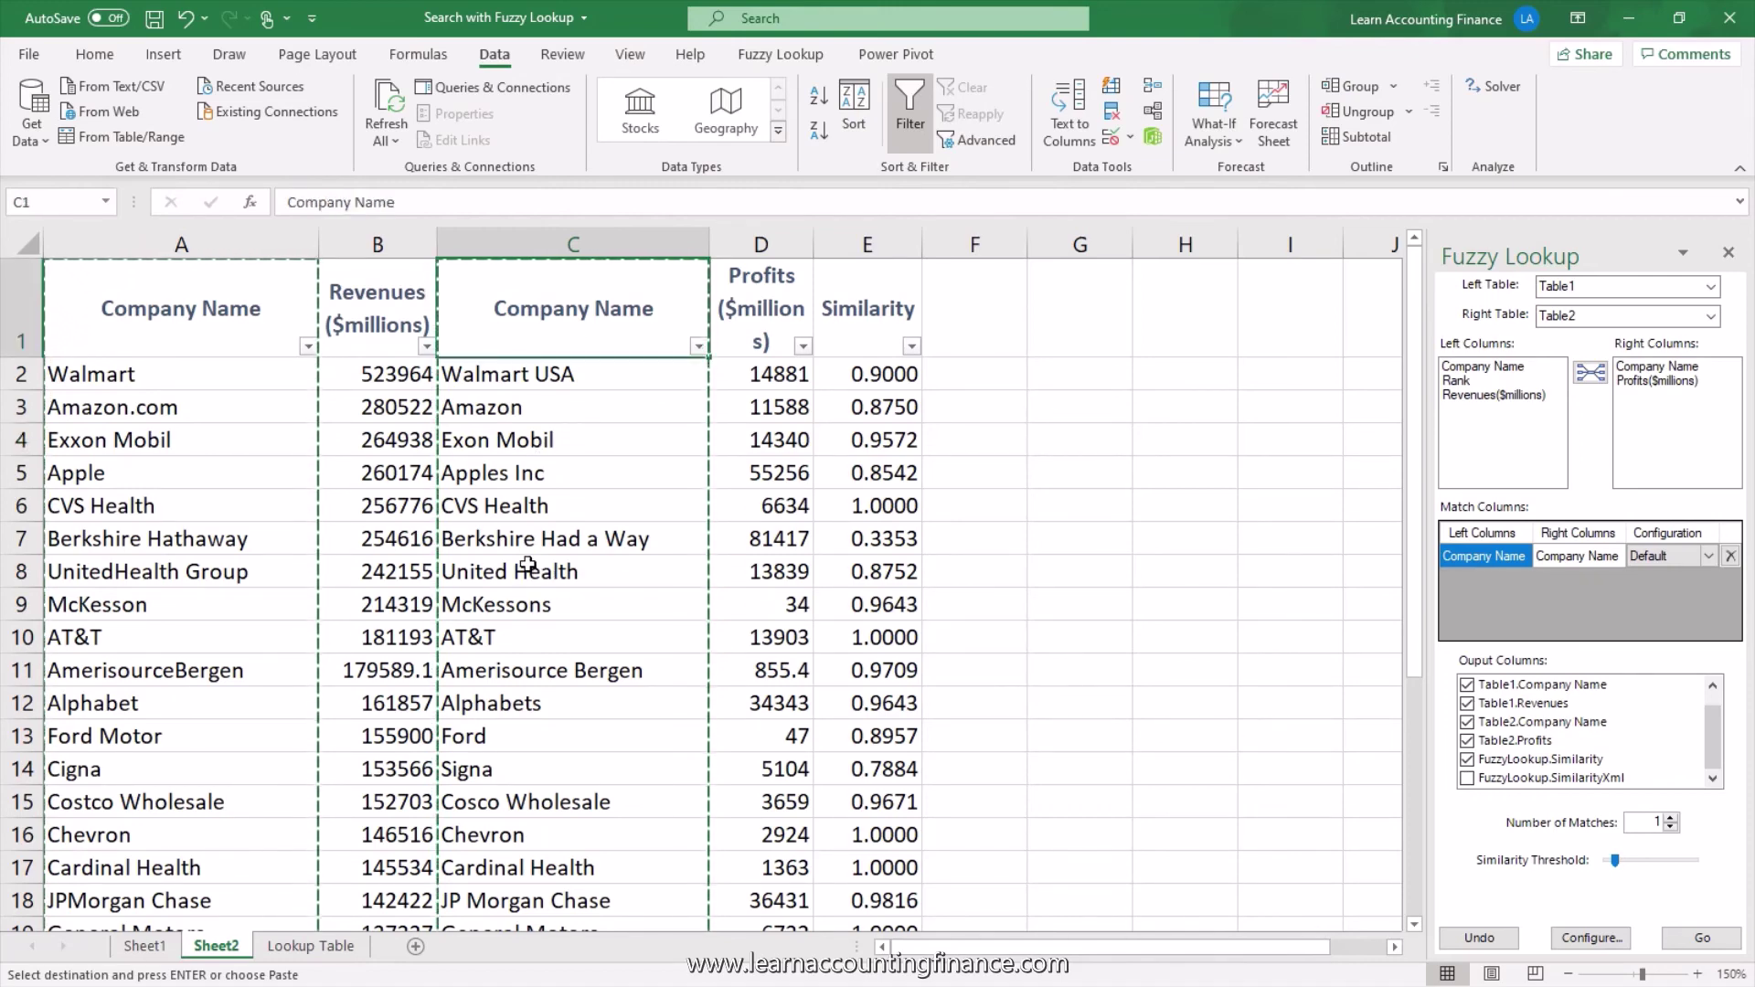
{"action": "left_click", "coordinate": [311, 946]}
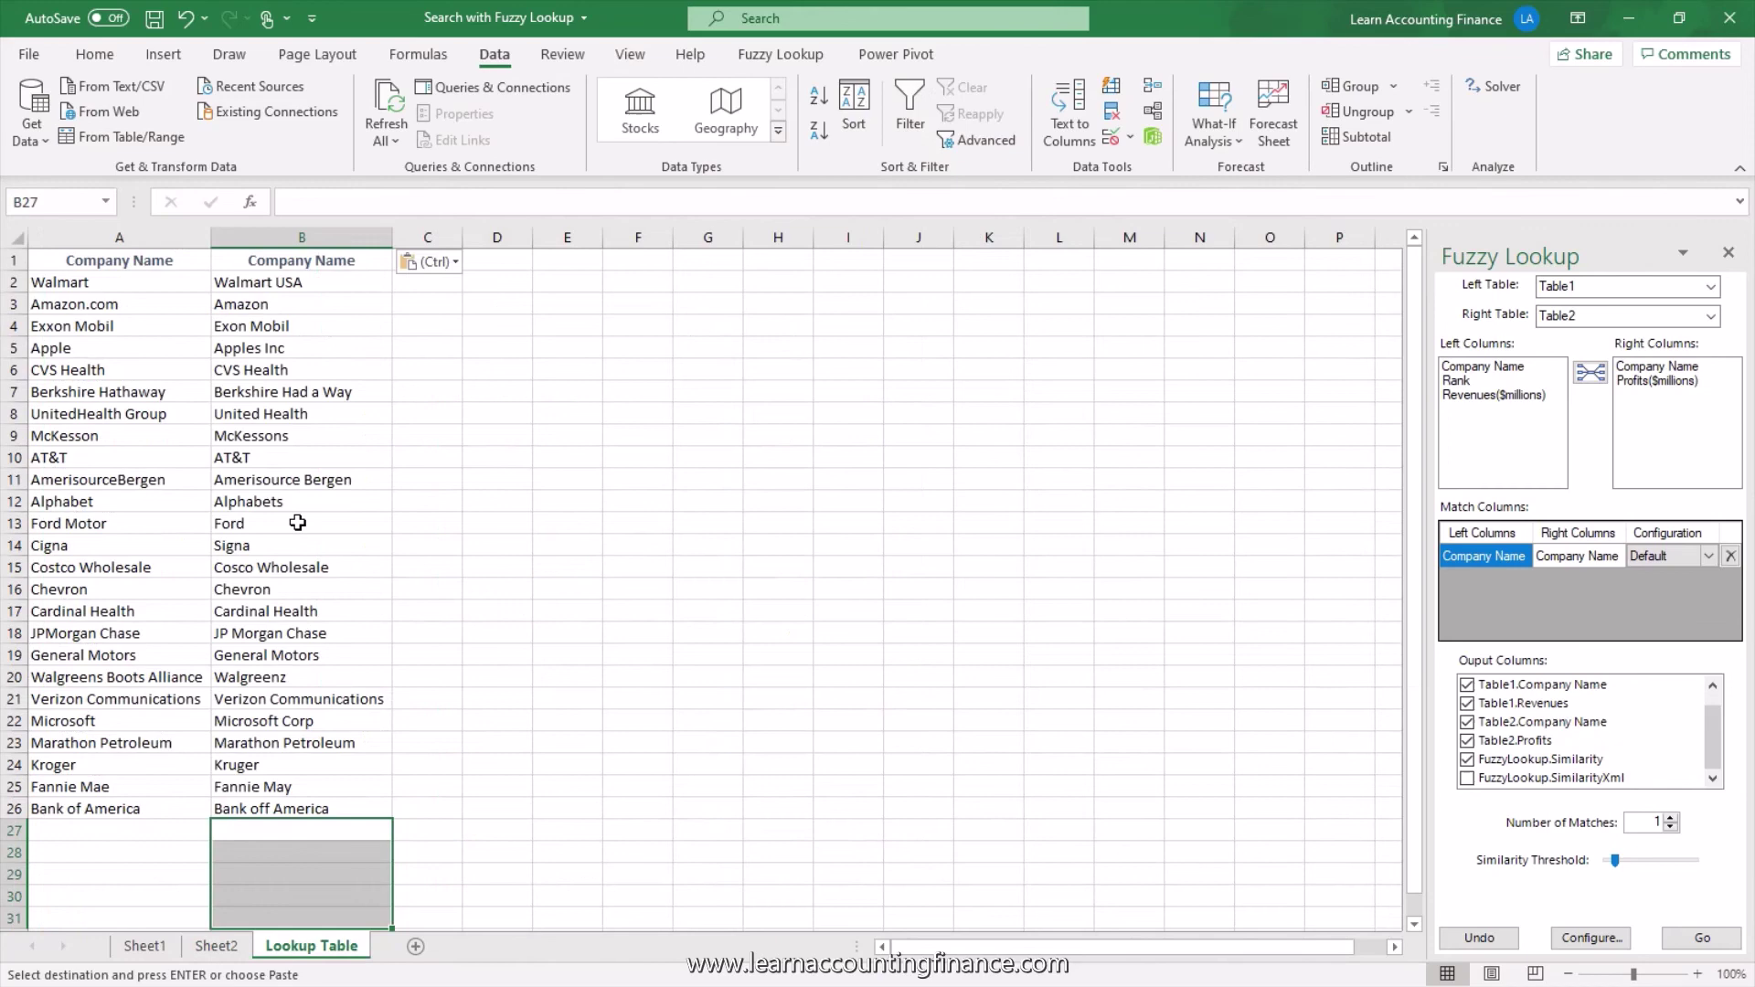
{"action": "left_click", "coordinate": [276, 587]}
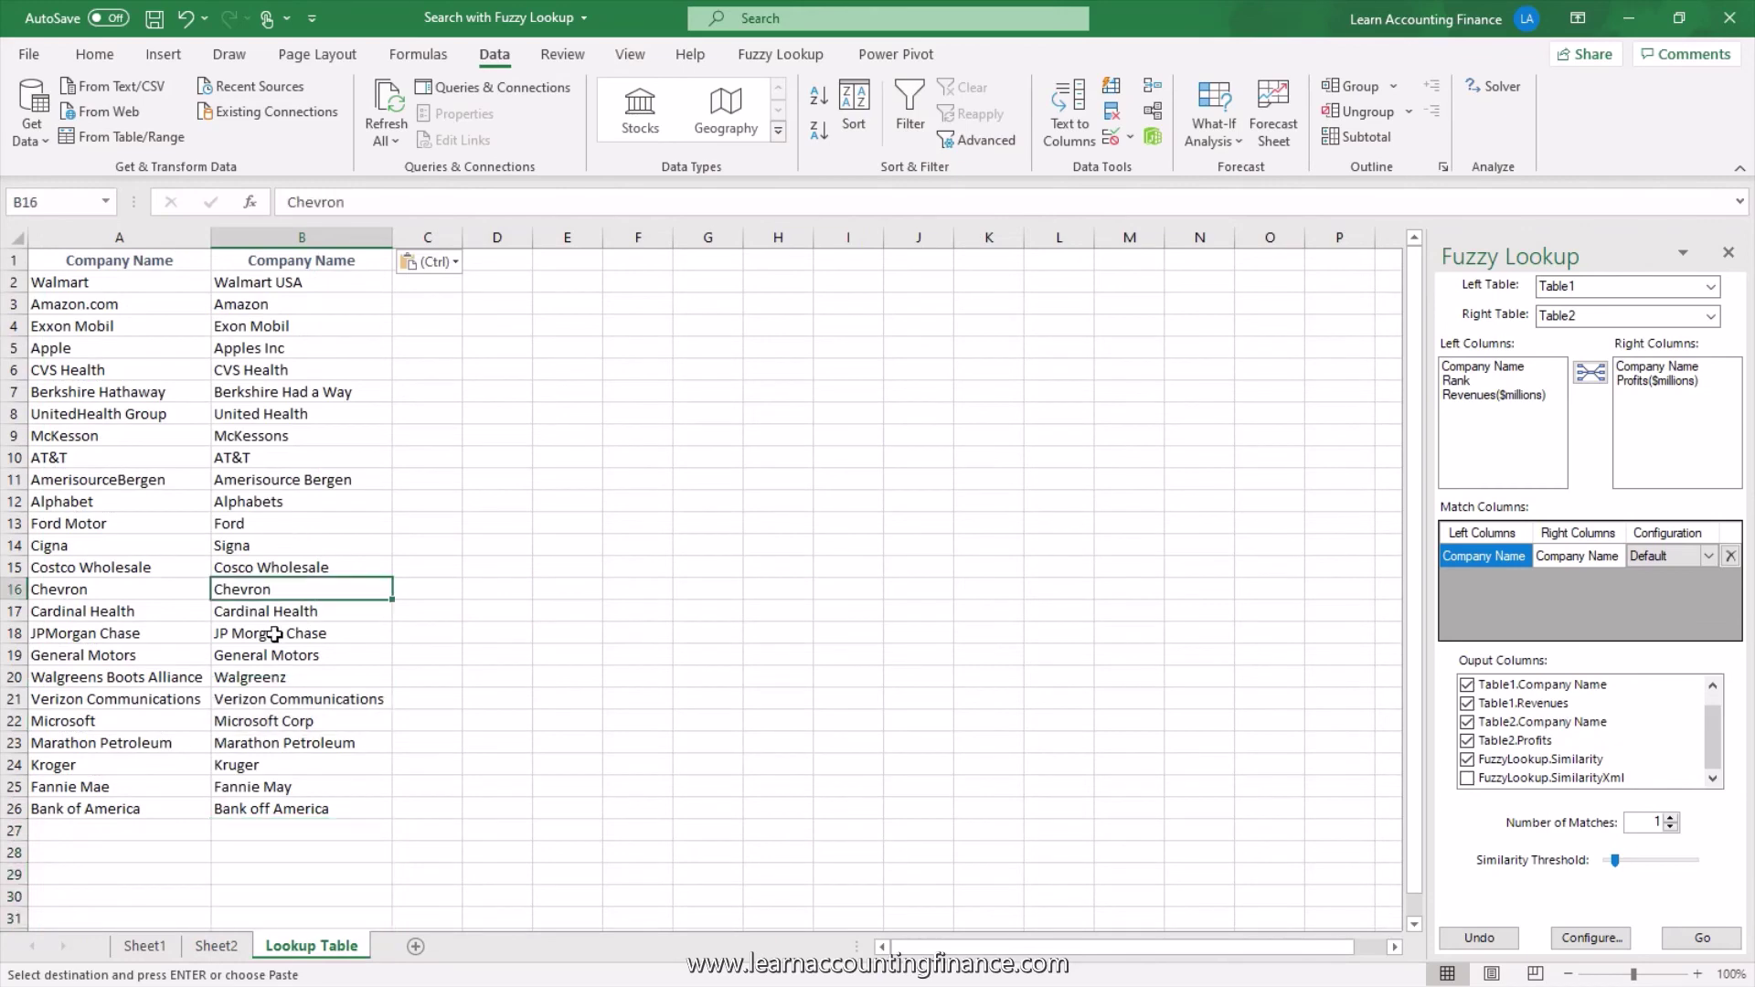
{"action": "left_click", "coordinate": [279, 567]}
{"action": "left_click", "coordinate": [9, 567]}
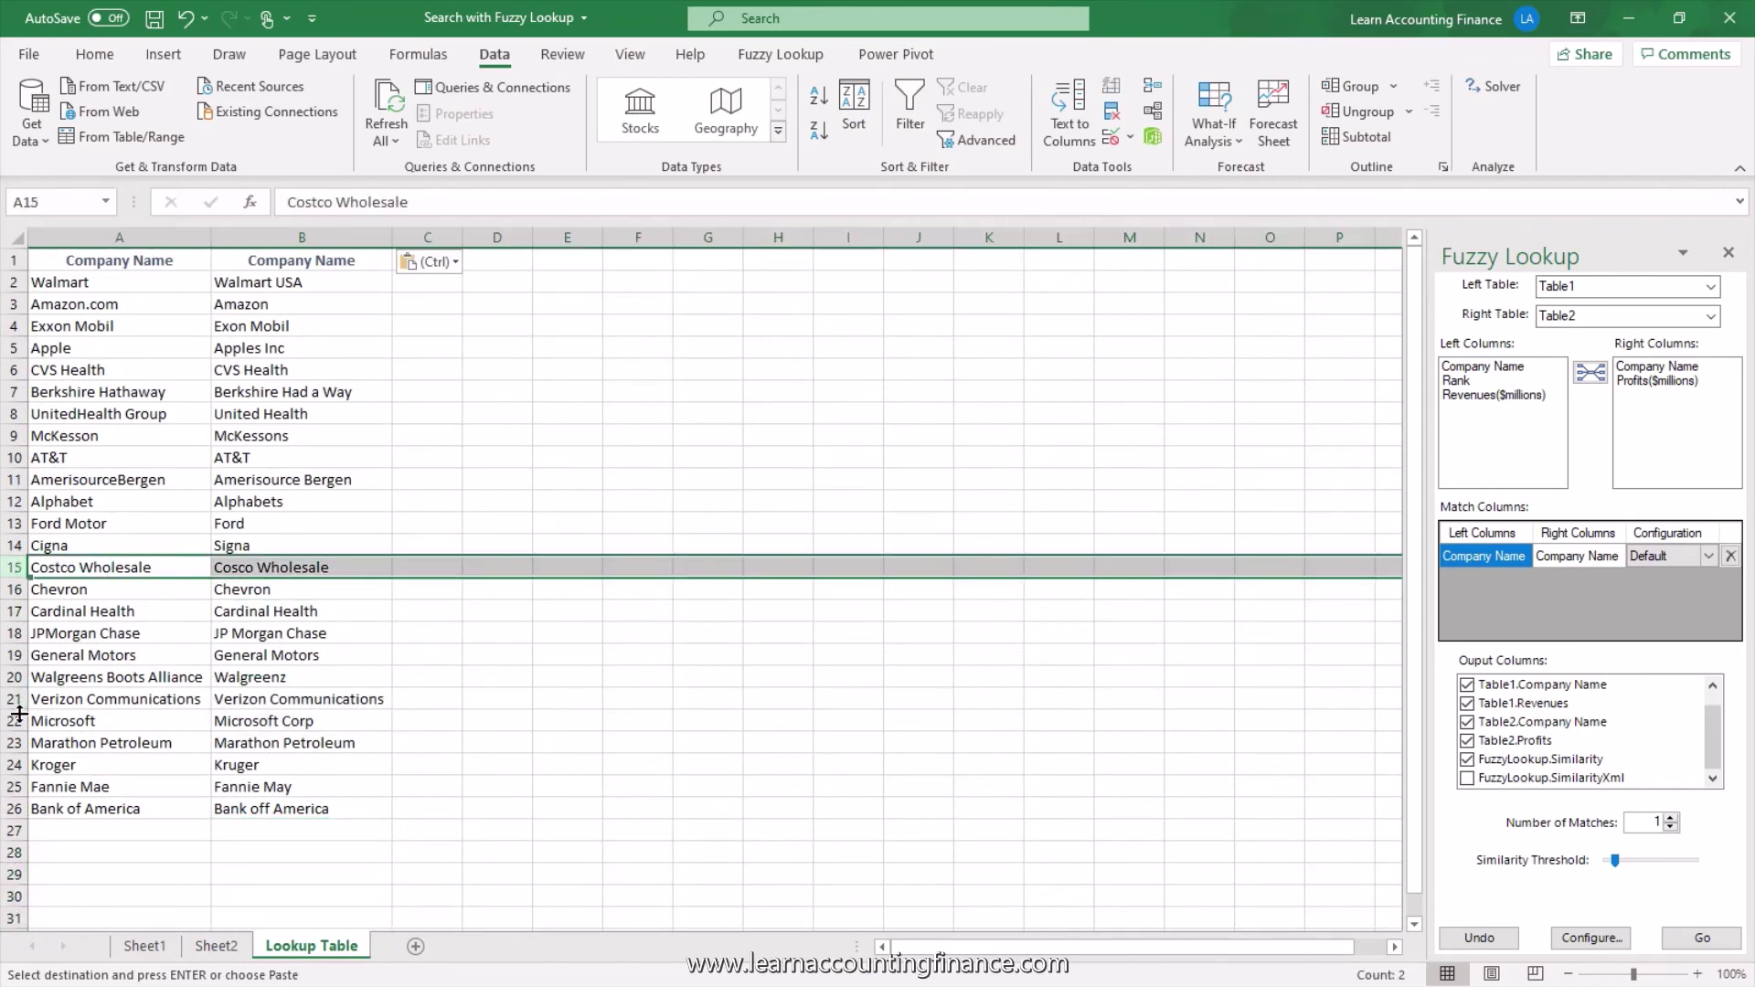